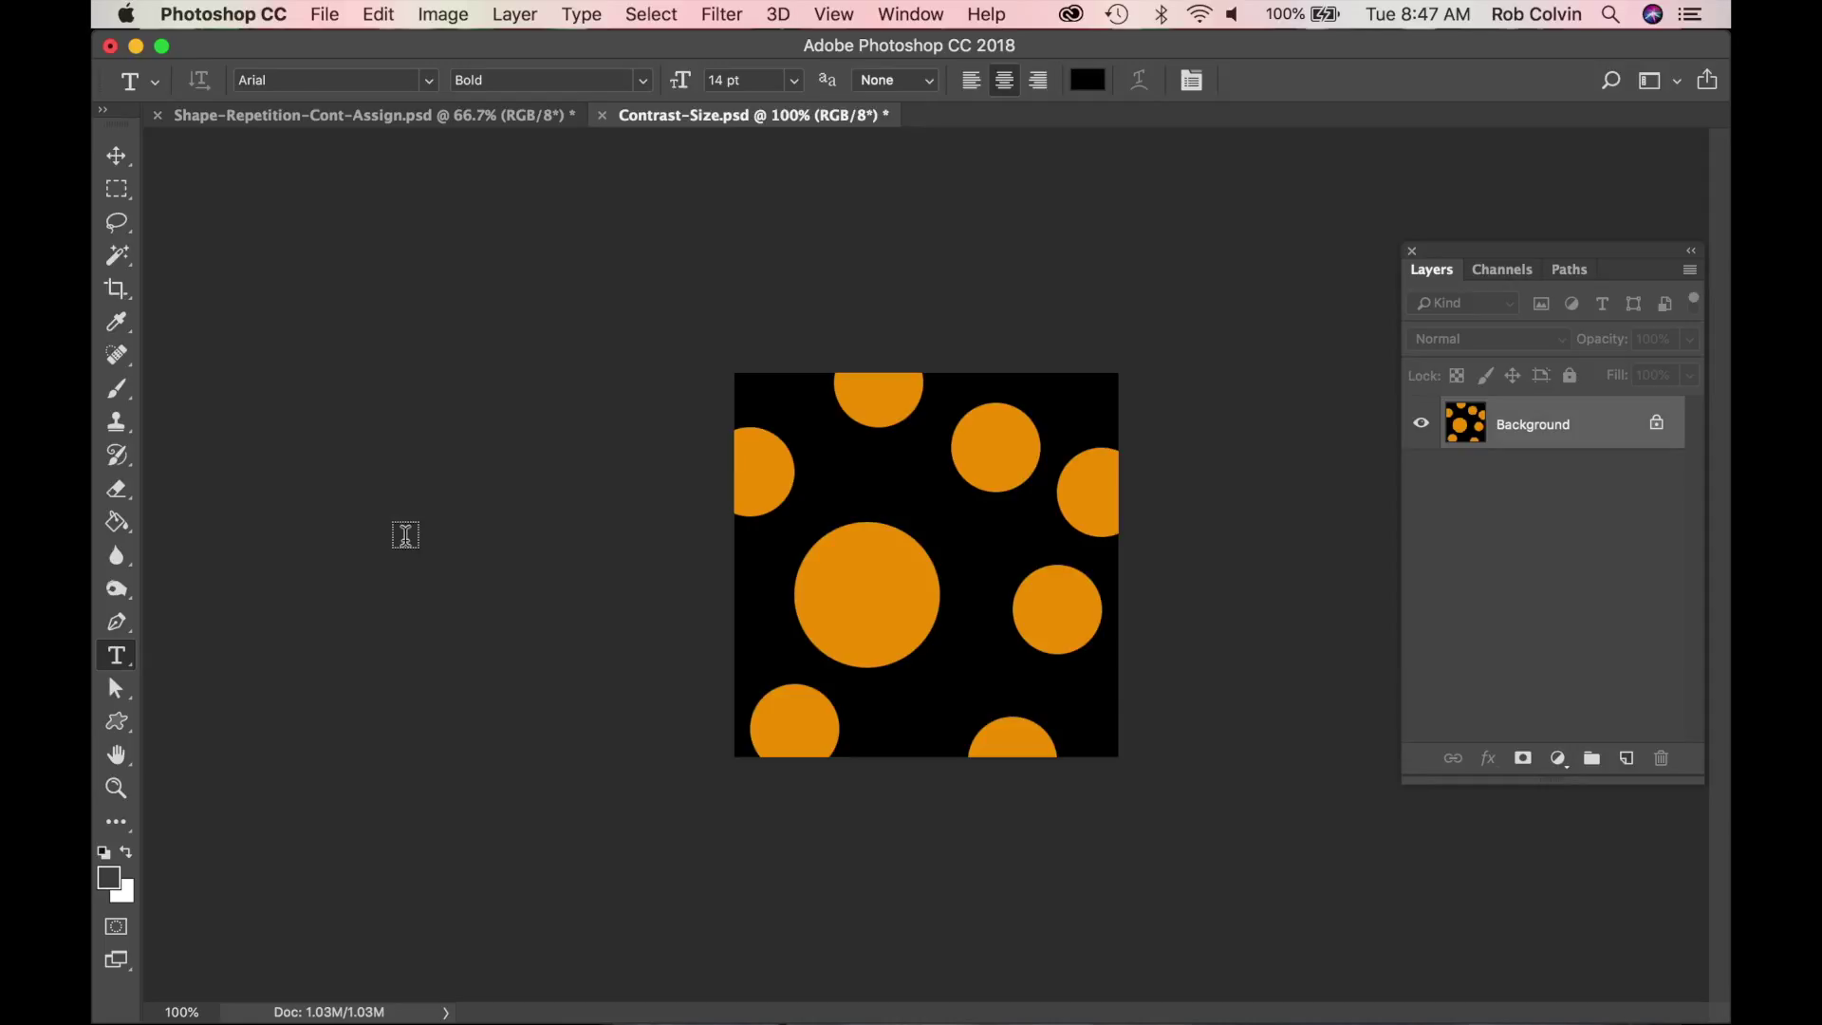
# Step: View the Shape-Repetition-Cont-Assign.psd example sheet with its six-panel grid
pyautogui.click(449, 127)
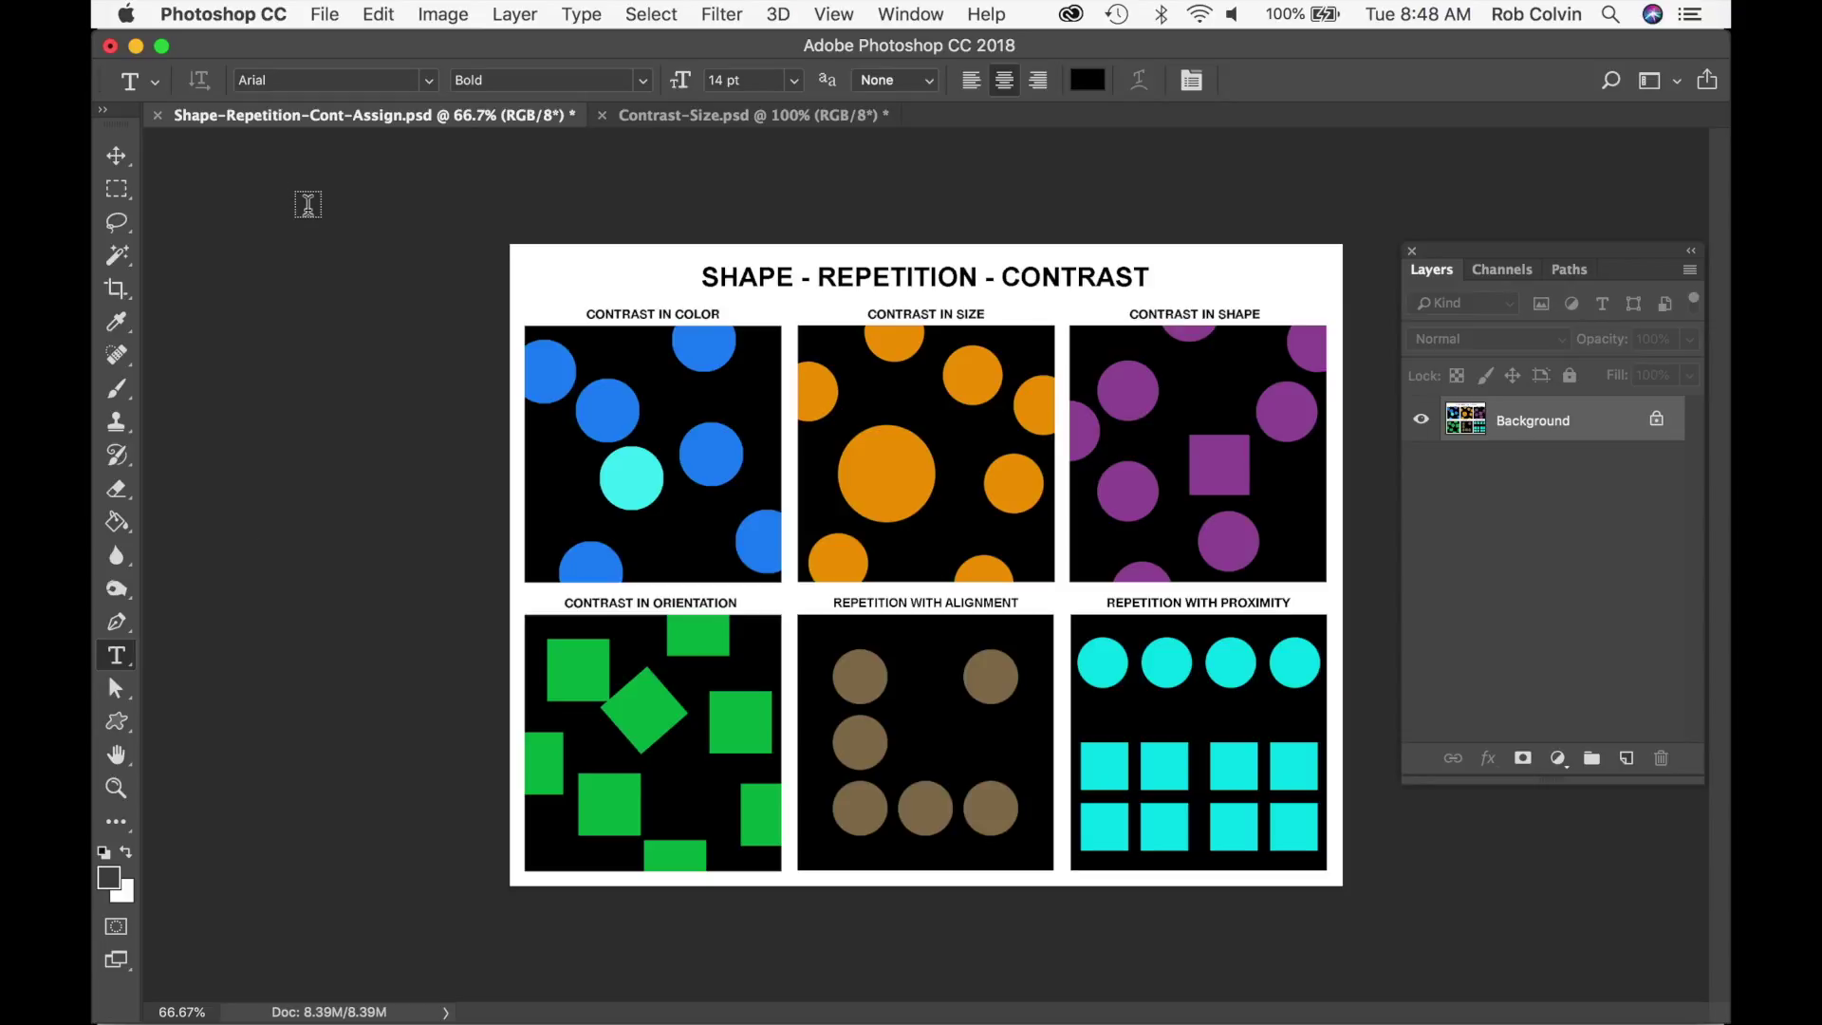
# Step: Create a new 13 × 10 inch document at 150 ppi with a White background
pyautogui.click(326, 16)
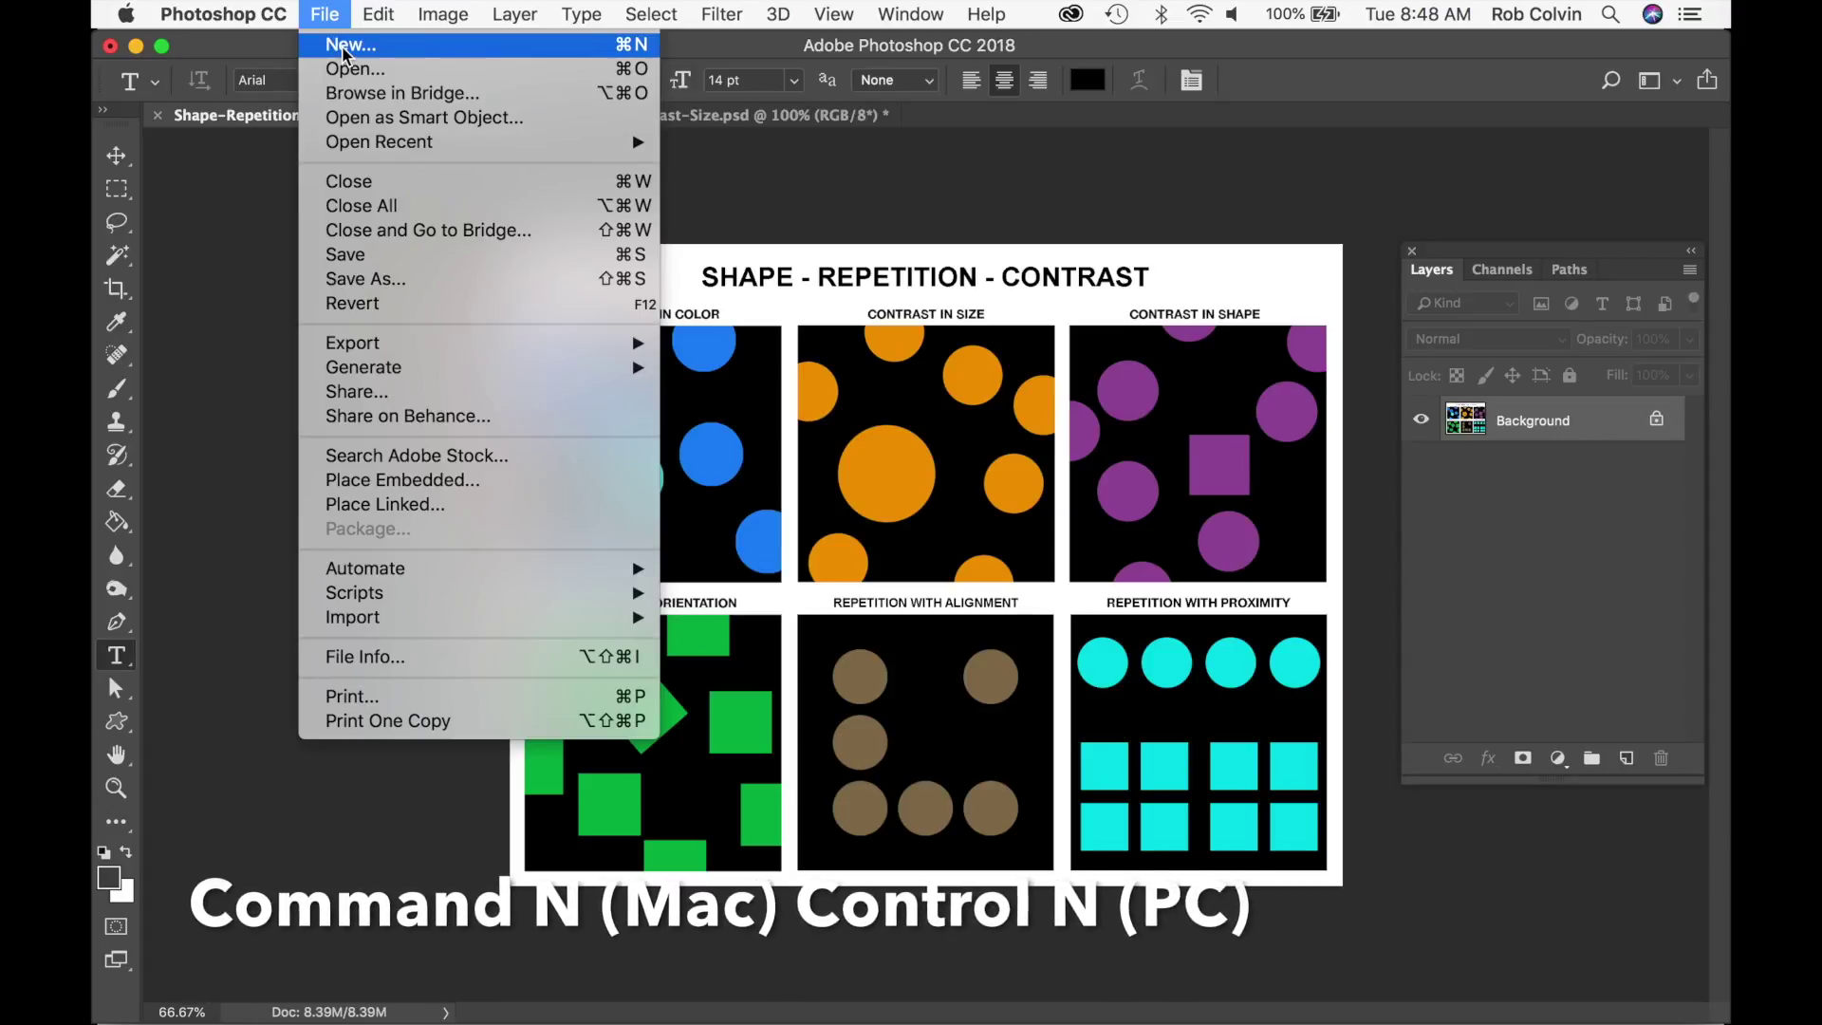
pyautogui.click(343, 50)
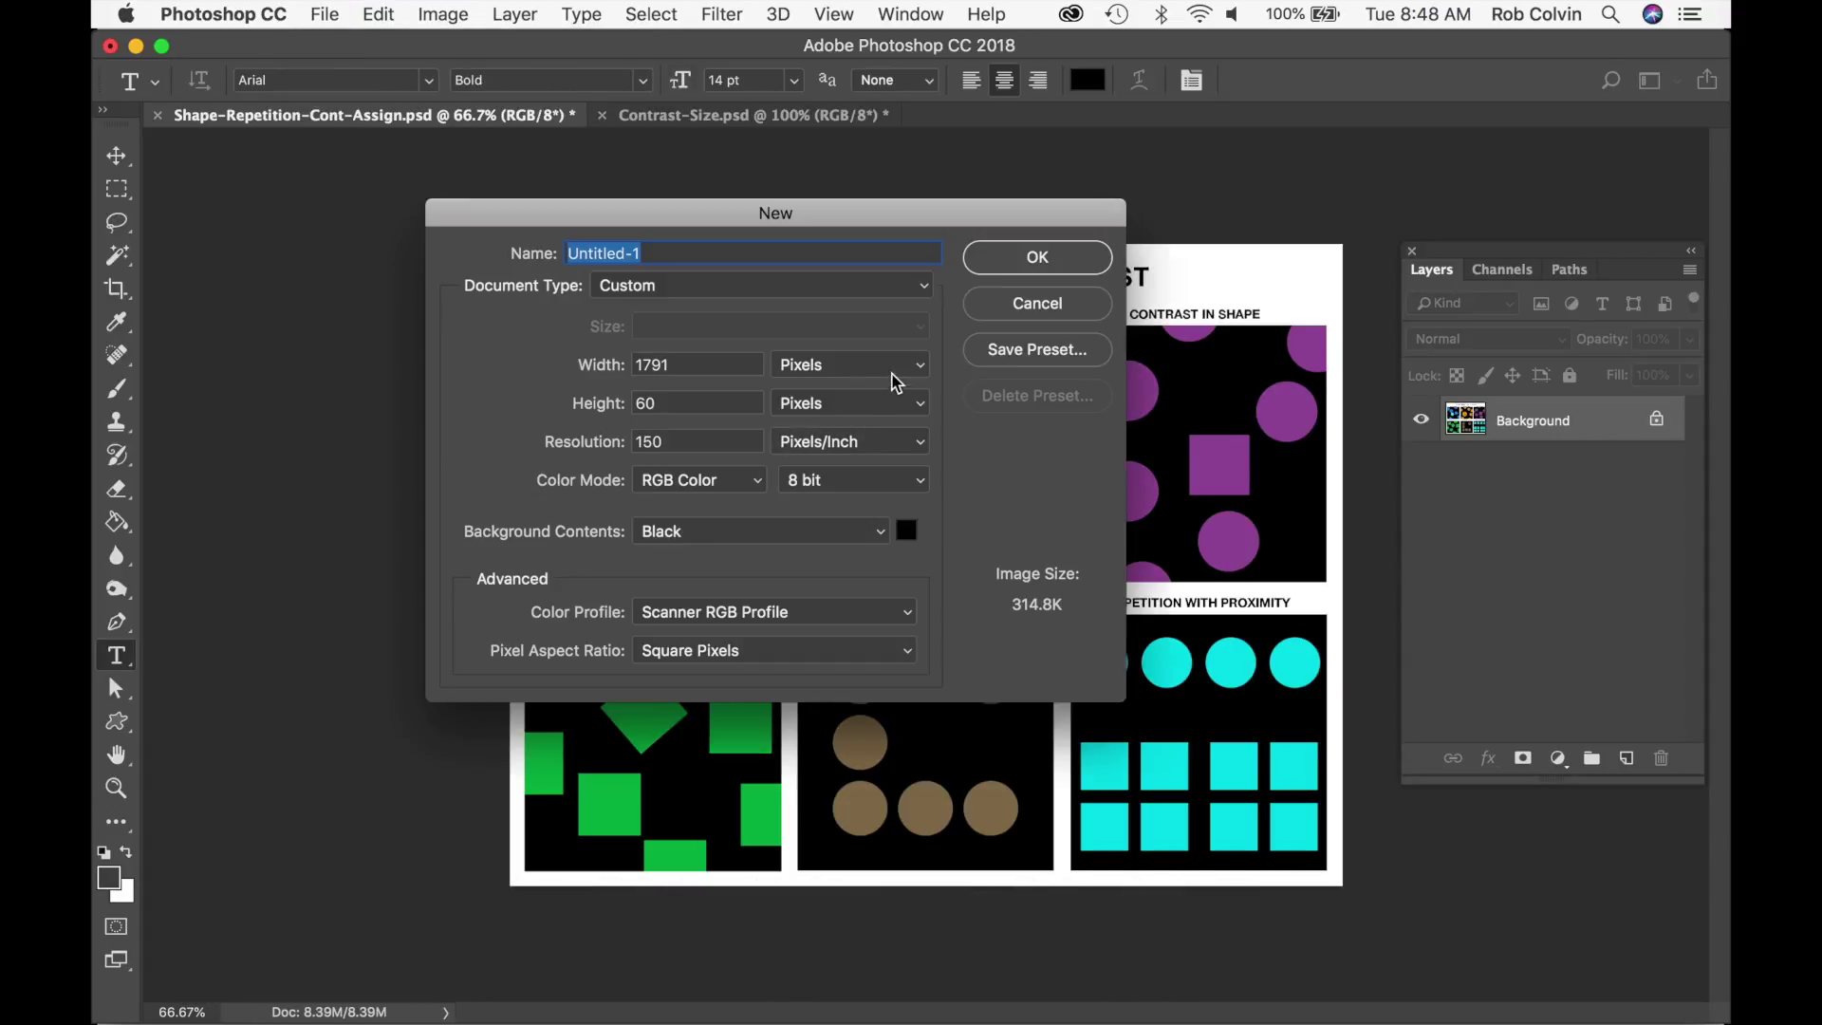
pyautogui.click(922, 375)
pyautogui.click(815, 384)
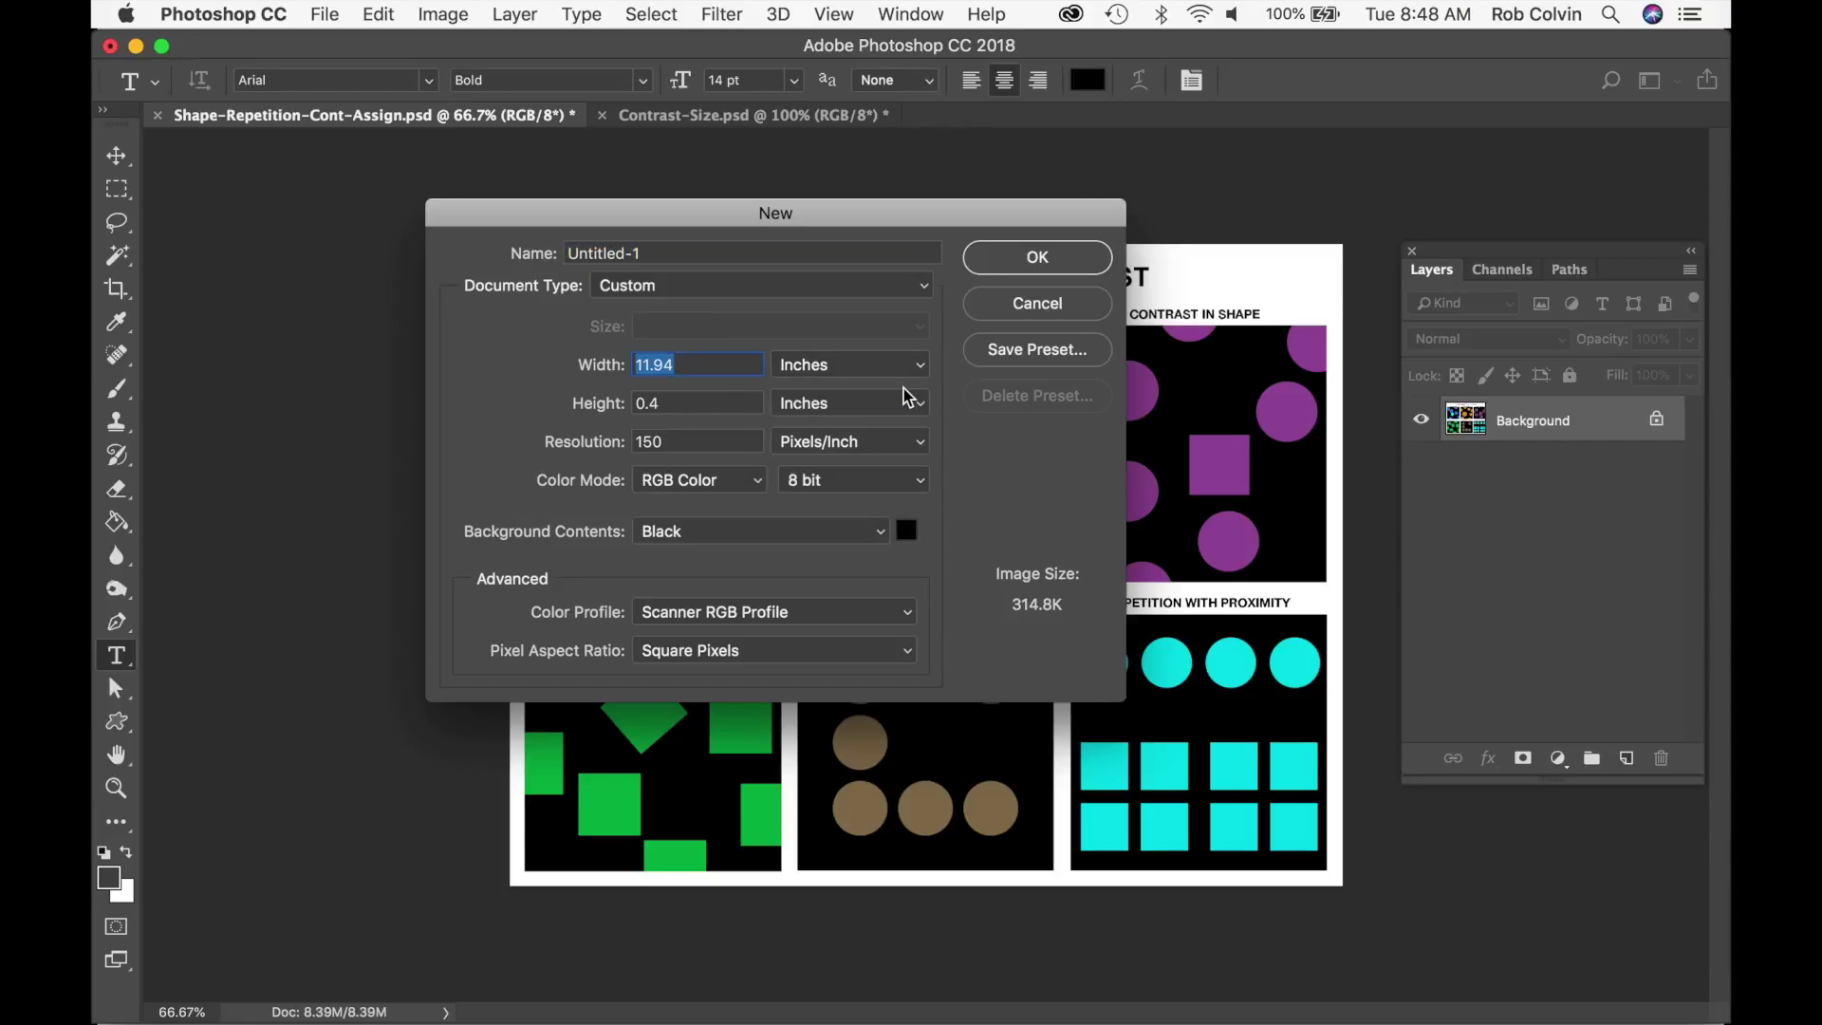
pyautogui.click(745, 364)
pyautogui.moveTo(745, 363); pyautogui.dragTo(641, 354)
pyautogui.write('13')
pyautogui.moveTo(679, 403); pyautogui.dragTo(620, 403)
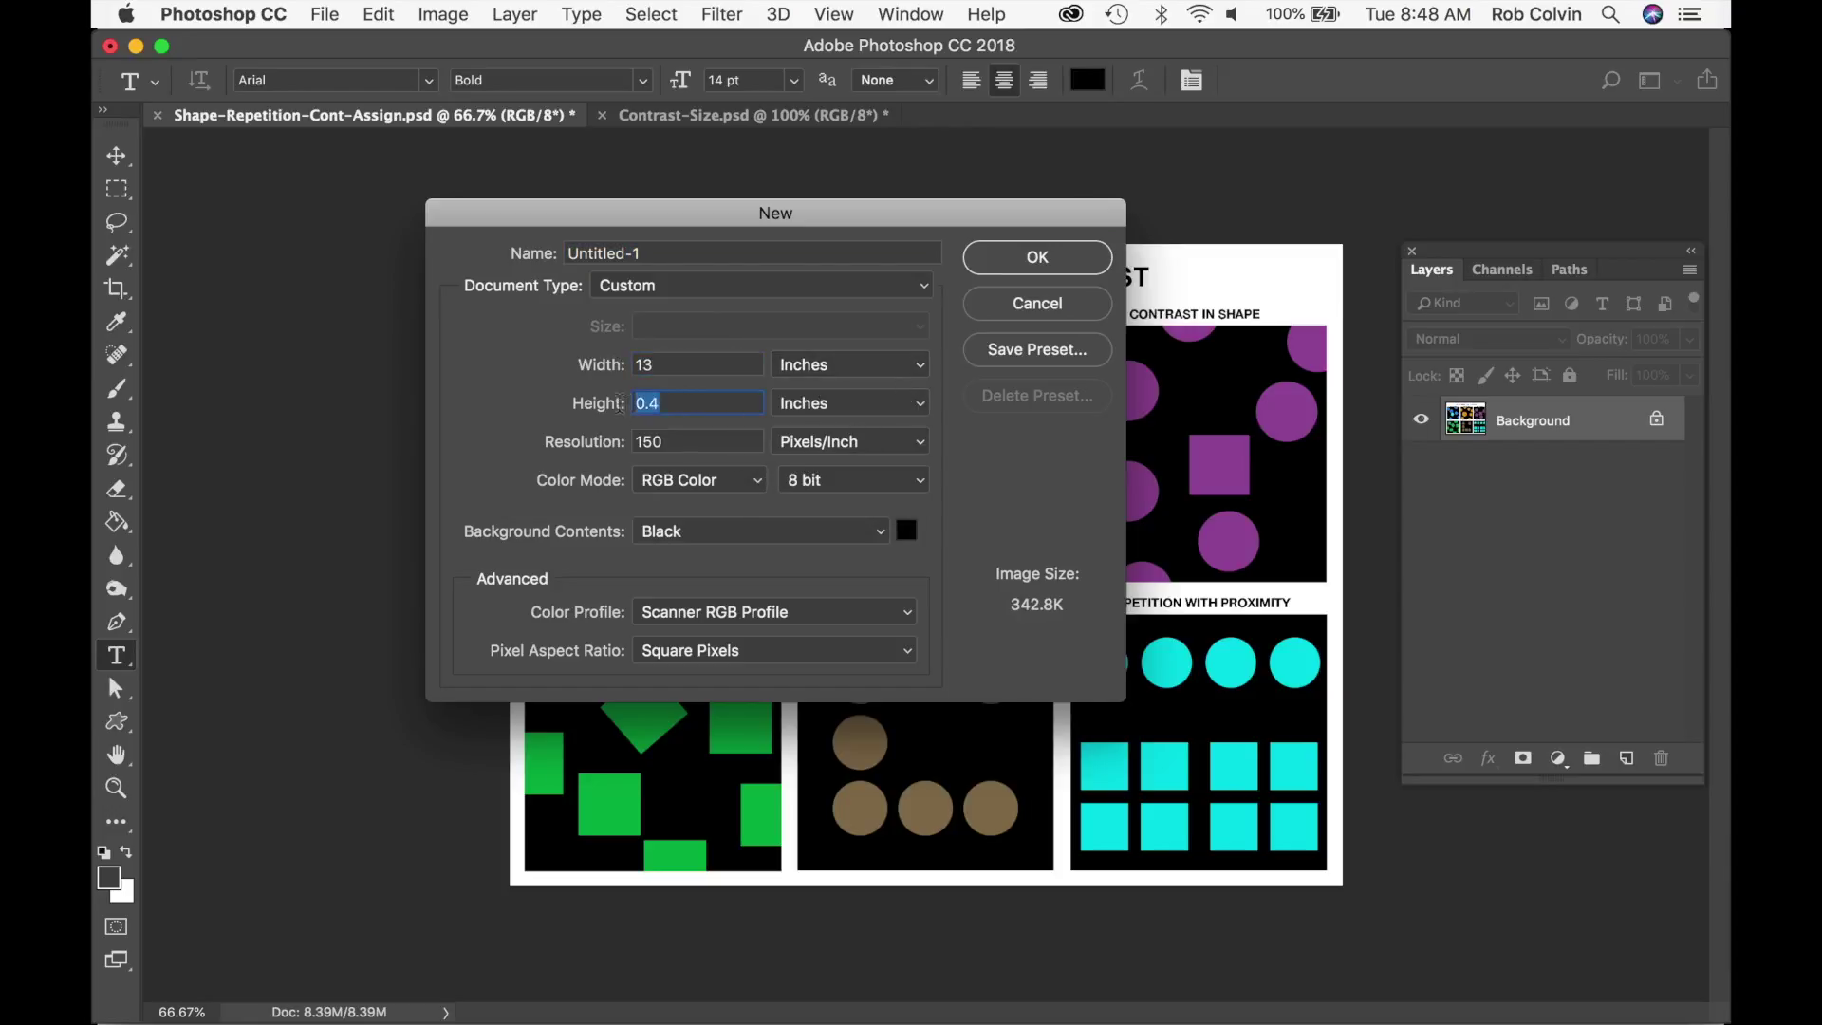
pyautogui.write('10')
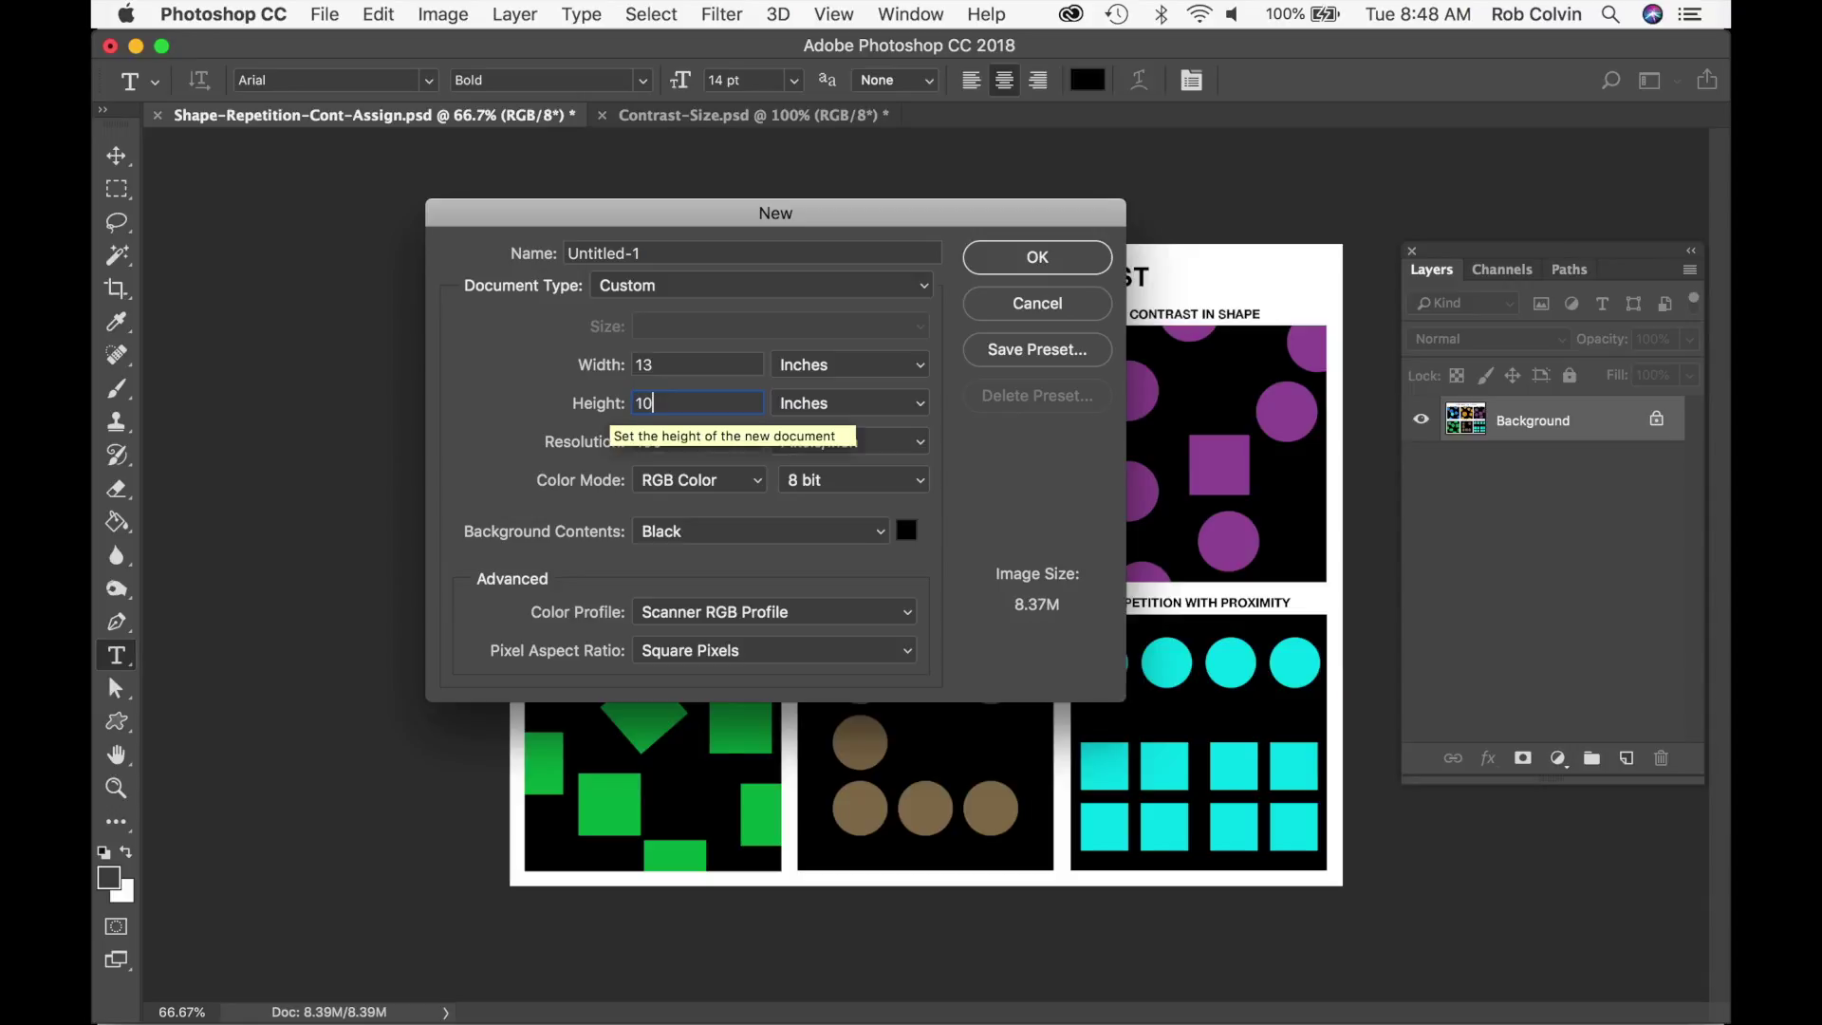
pyautogui.click(881, 536)
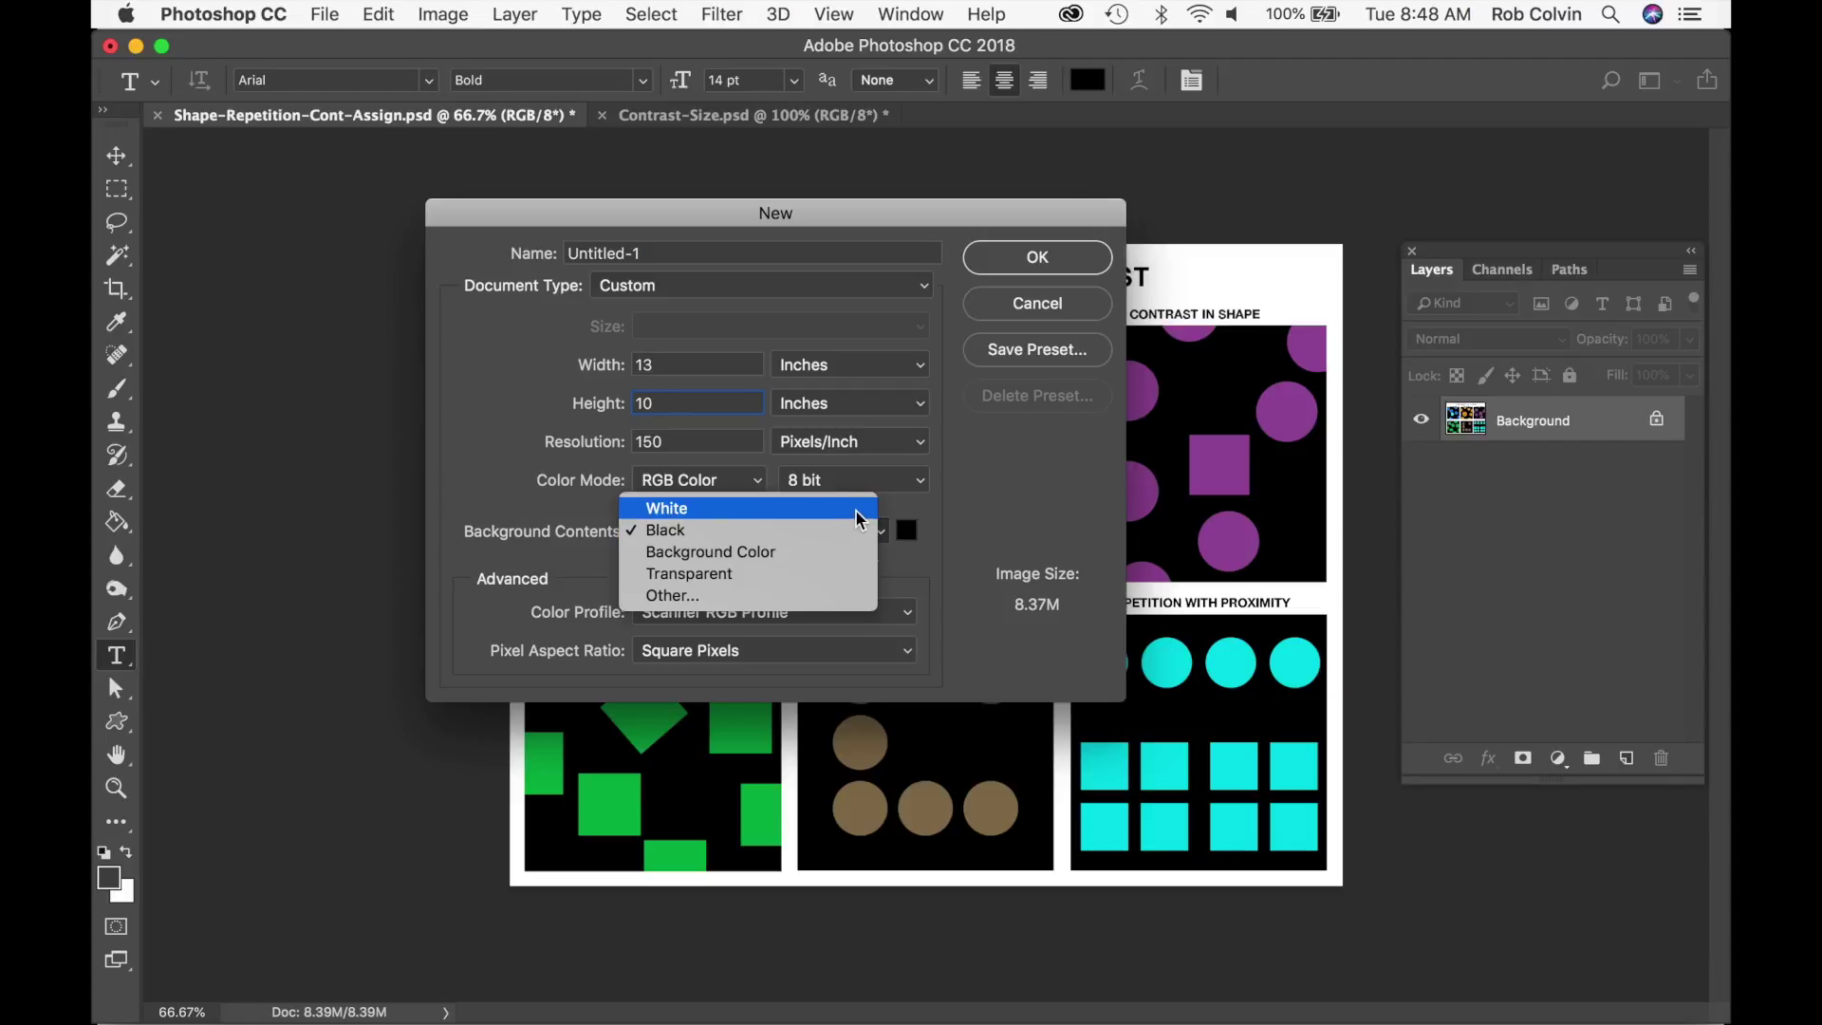
pyautogui.click(858, 518)
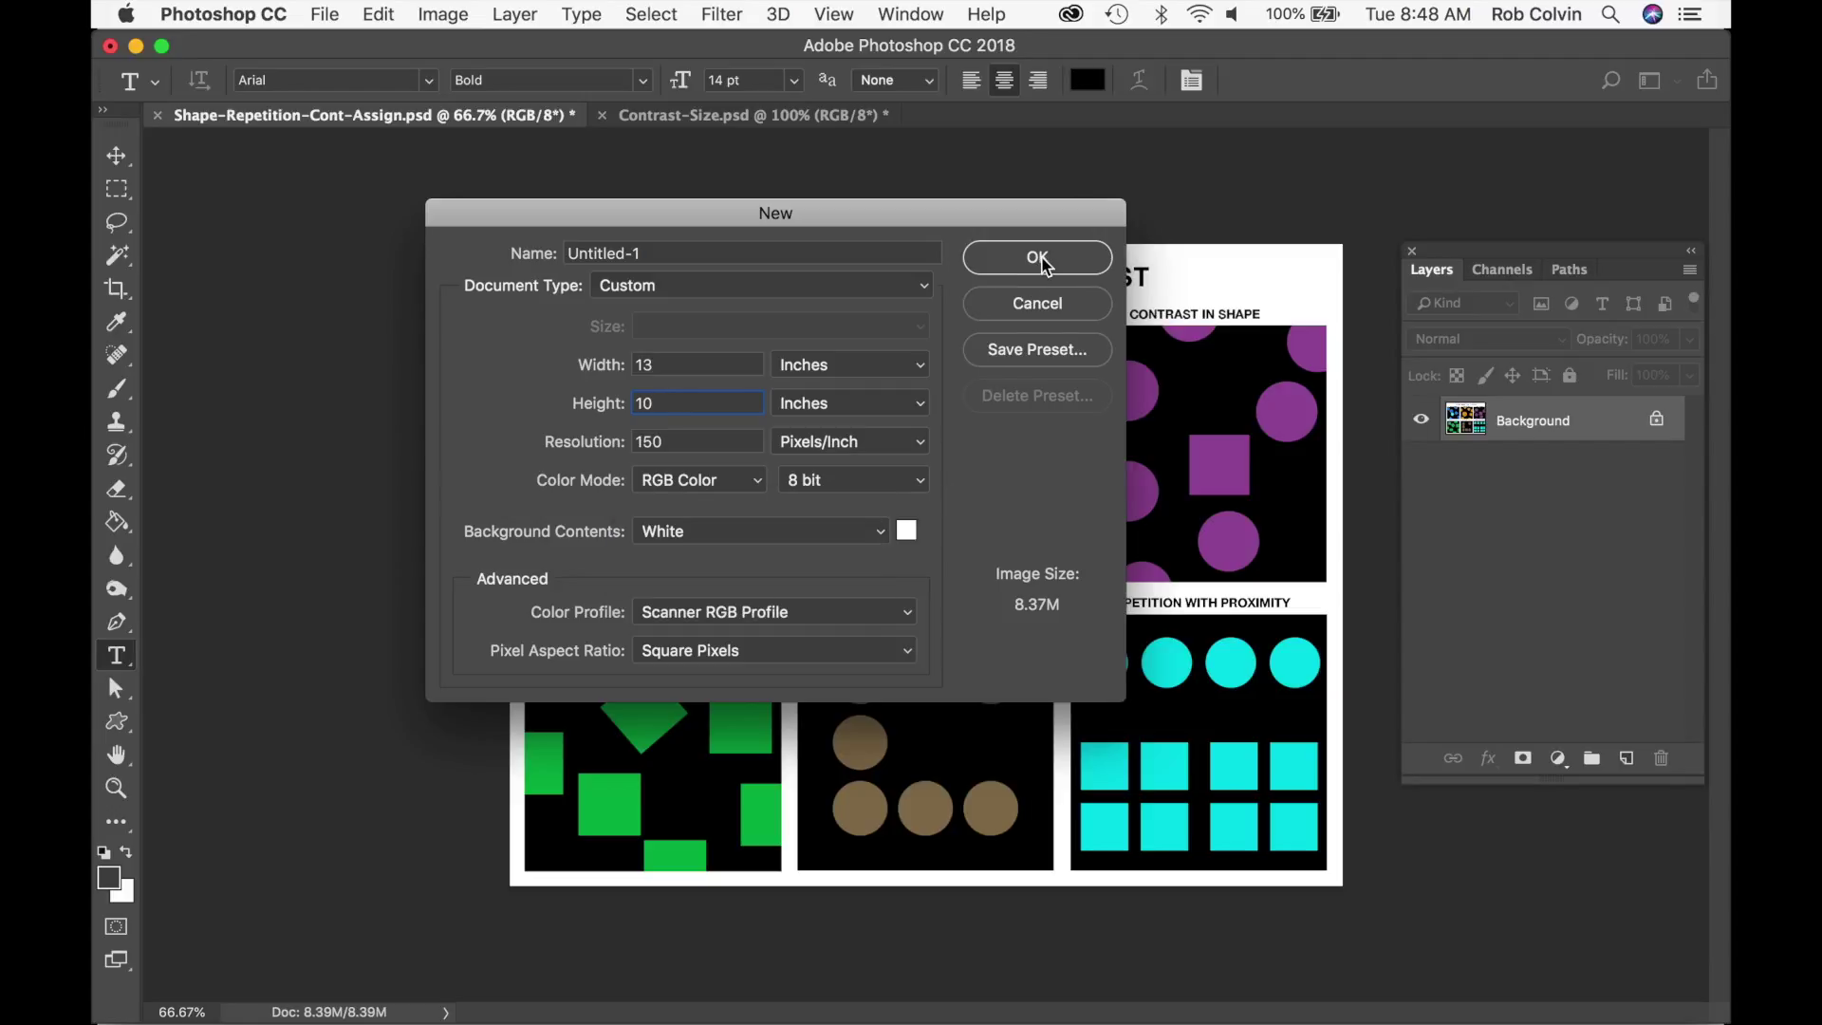
pyautogui.click(1039, 259)
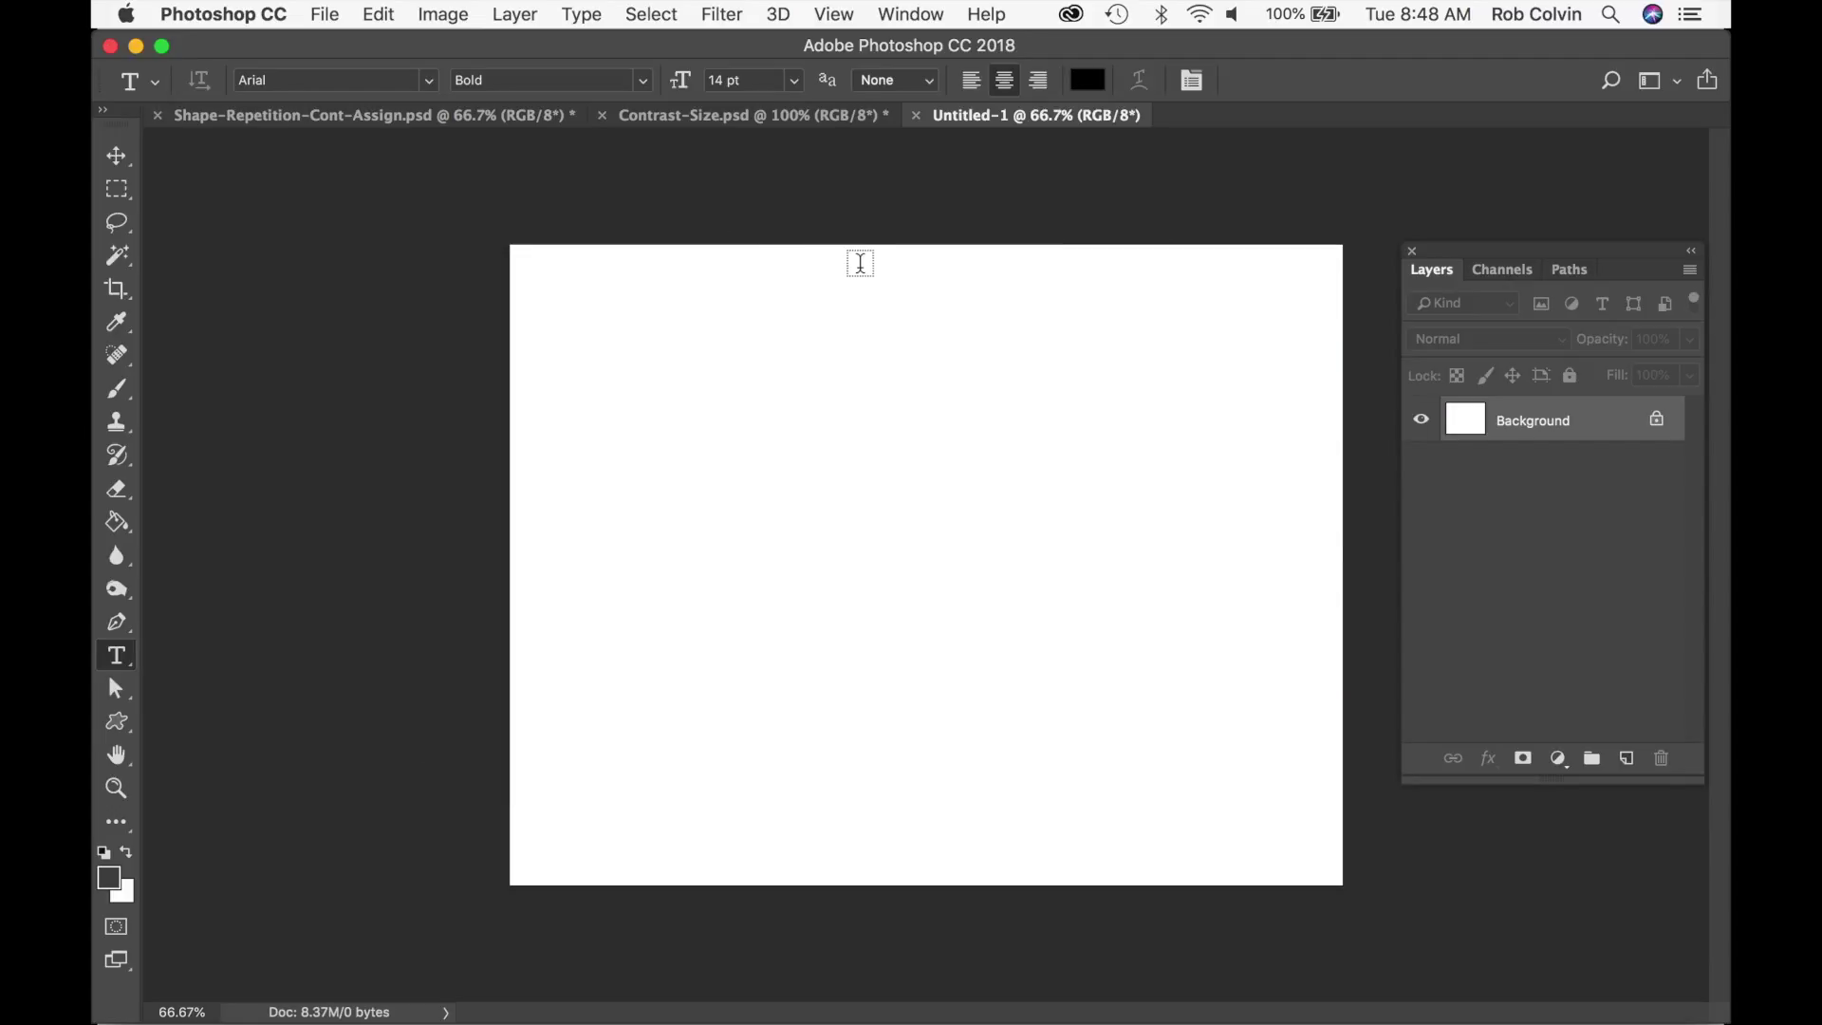
# Step: Copy the whole Contrast-Size.psd orange-dots image into Untitled-1 as Layer 1
pyautogui.click(764, 121)
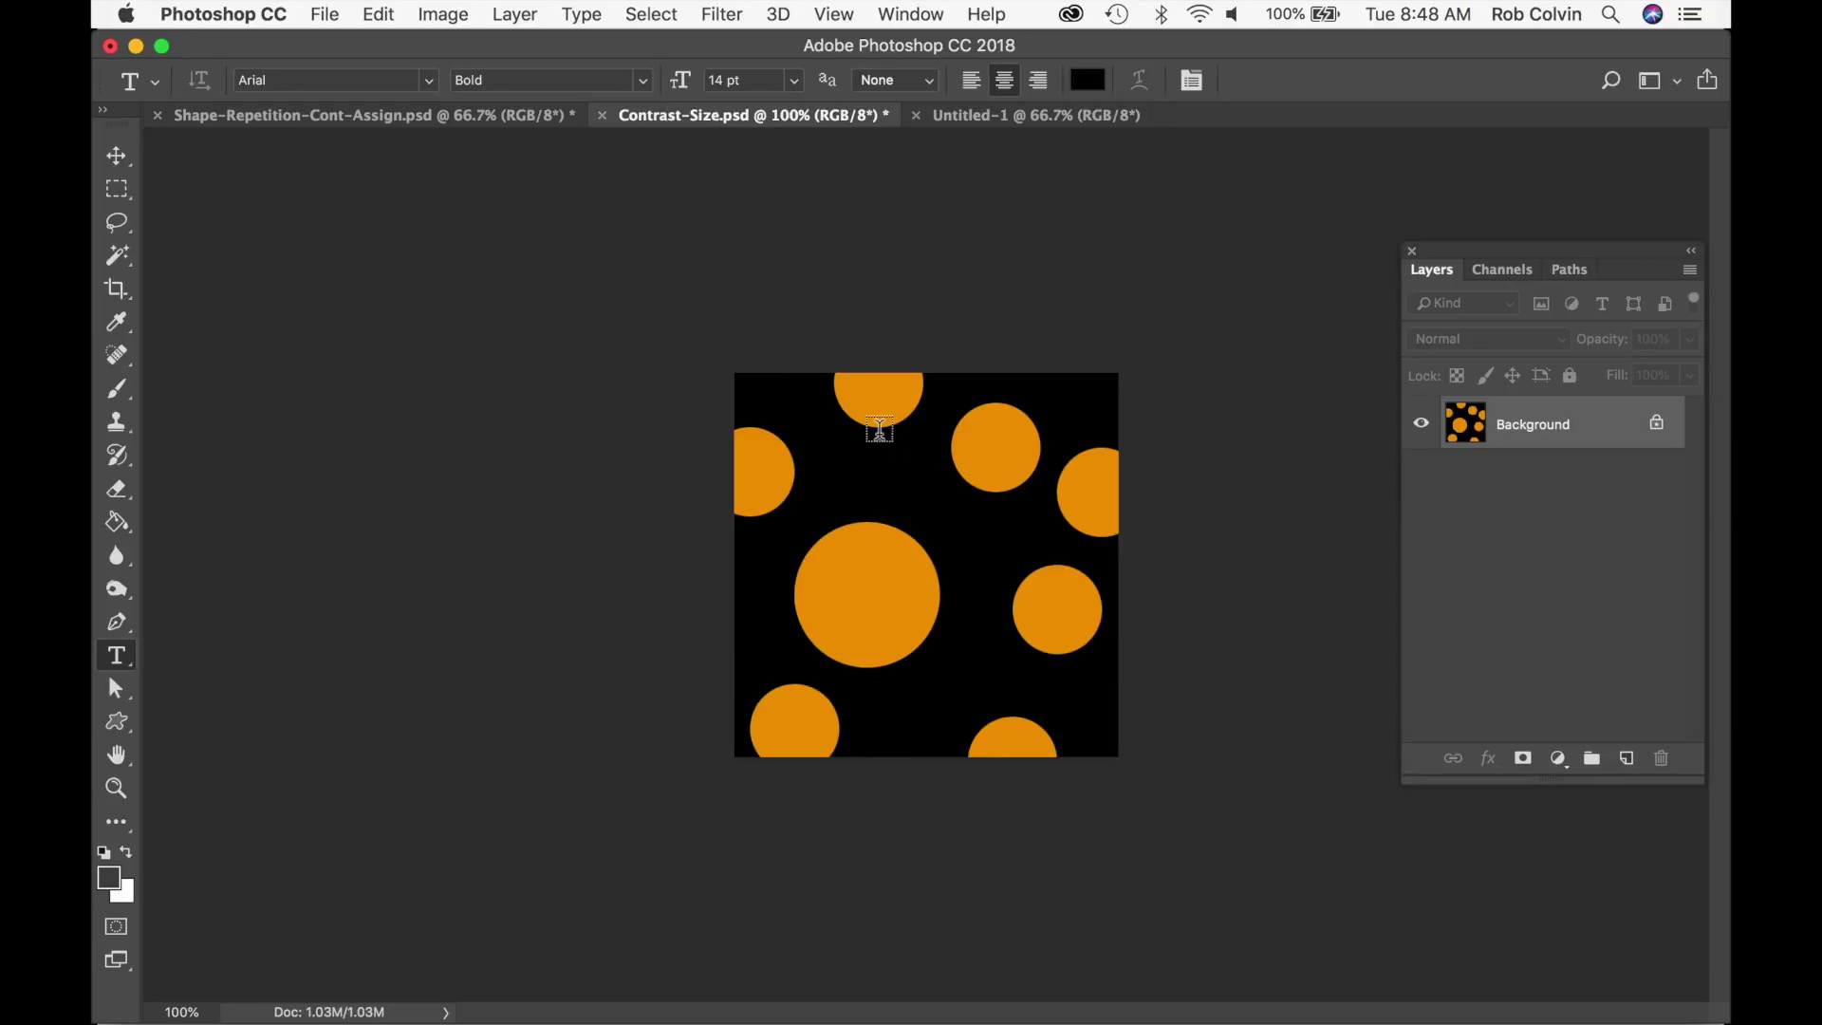
pyautogui.press('super+a')
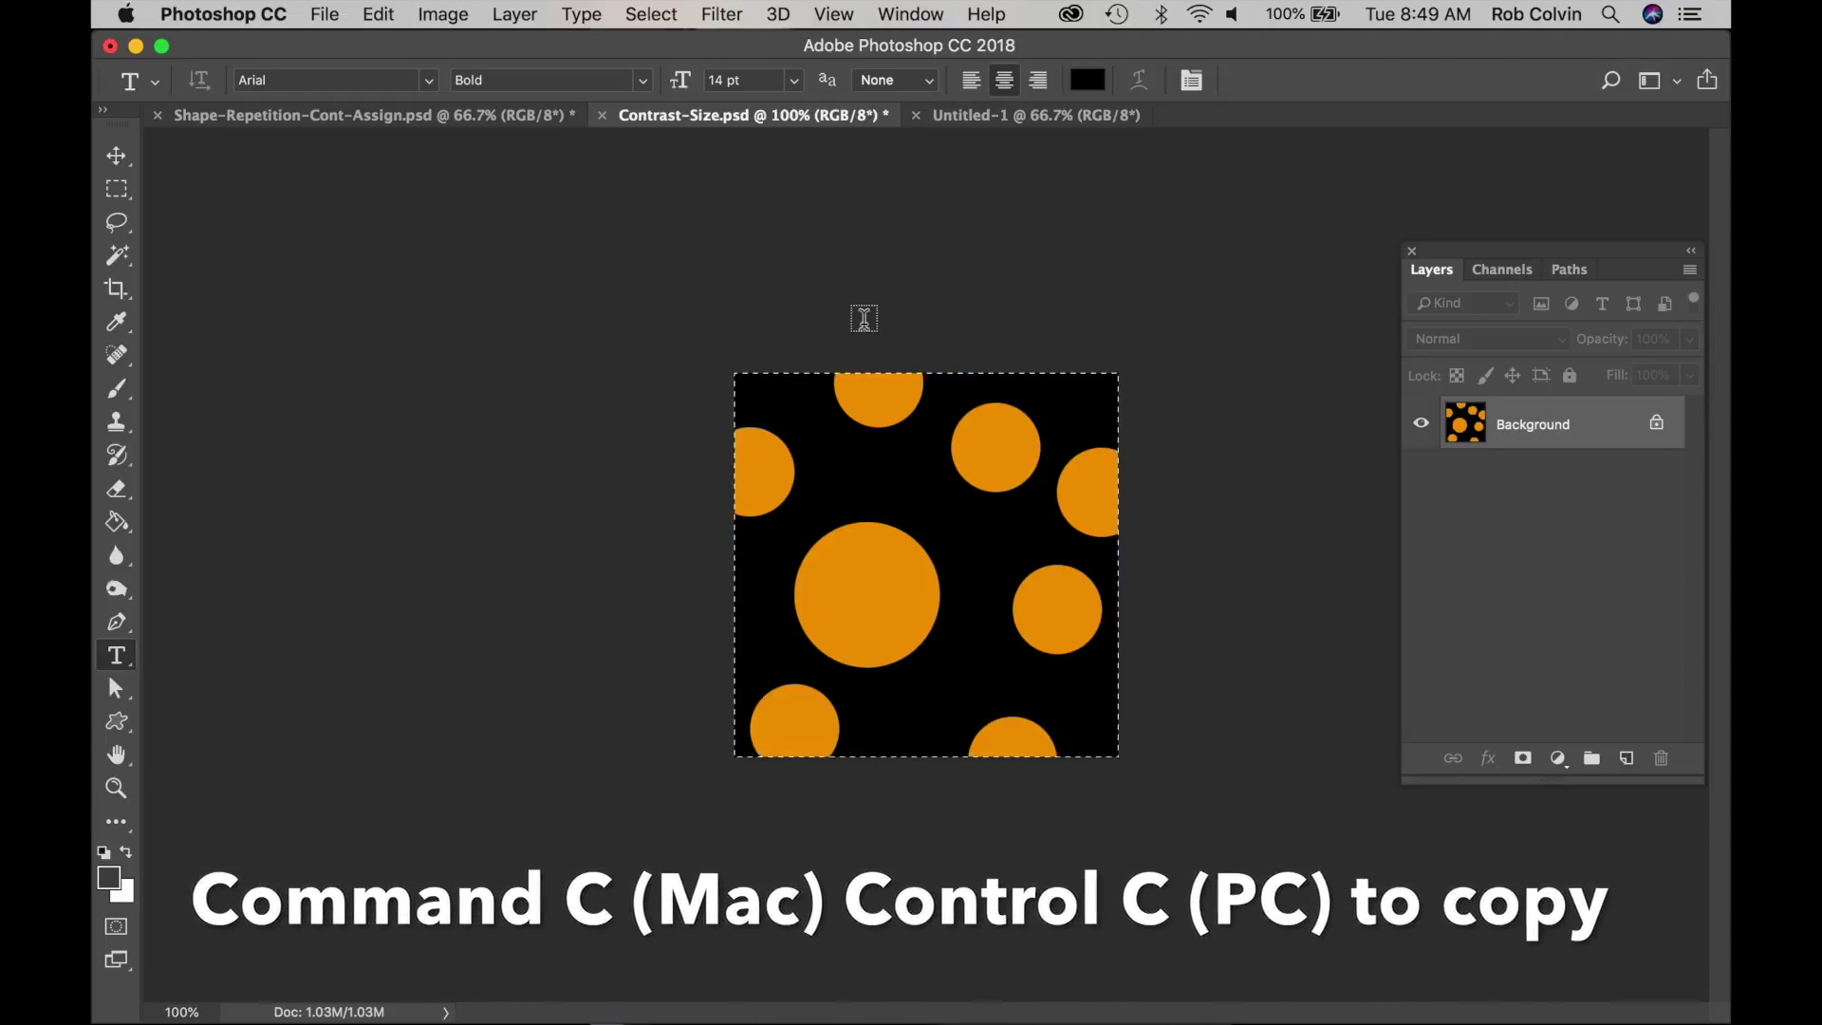
pyautogui.click(1013, 121)
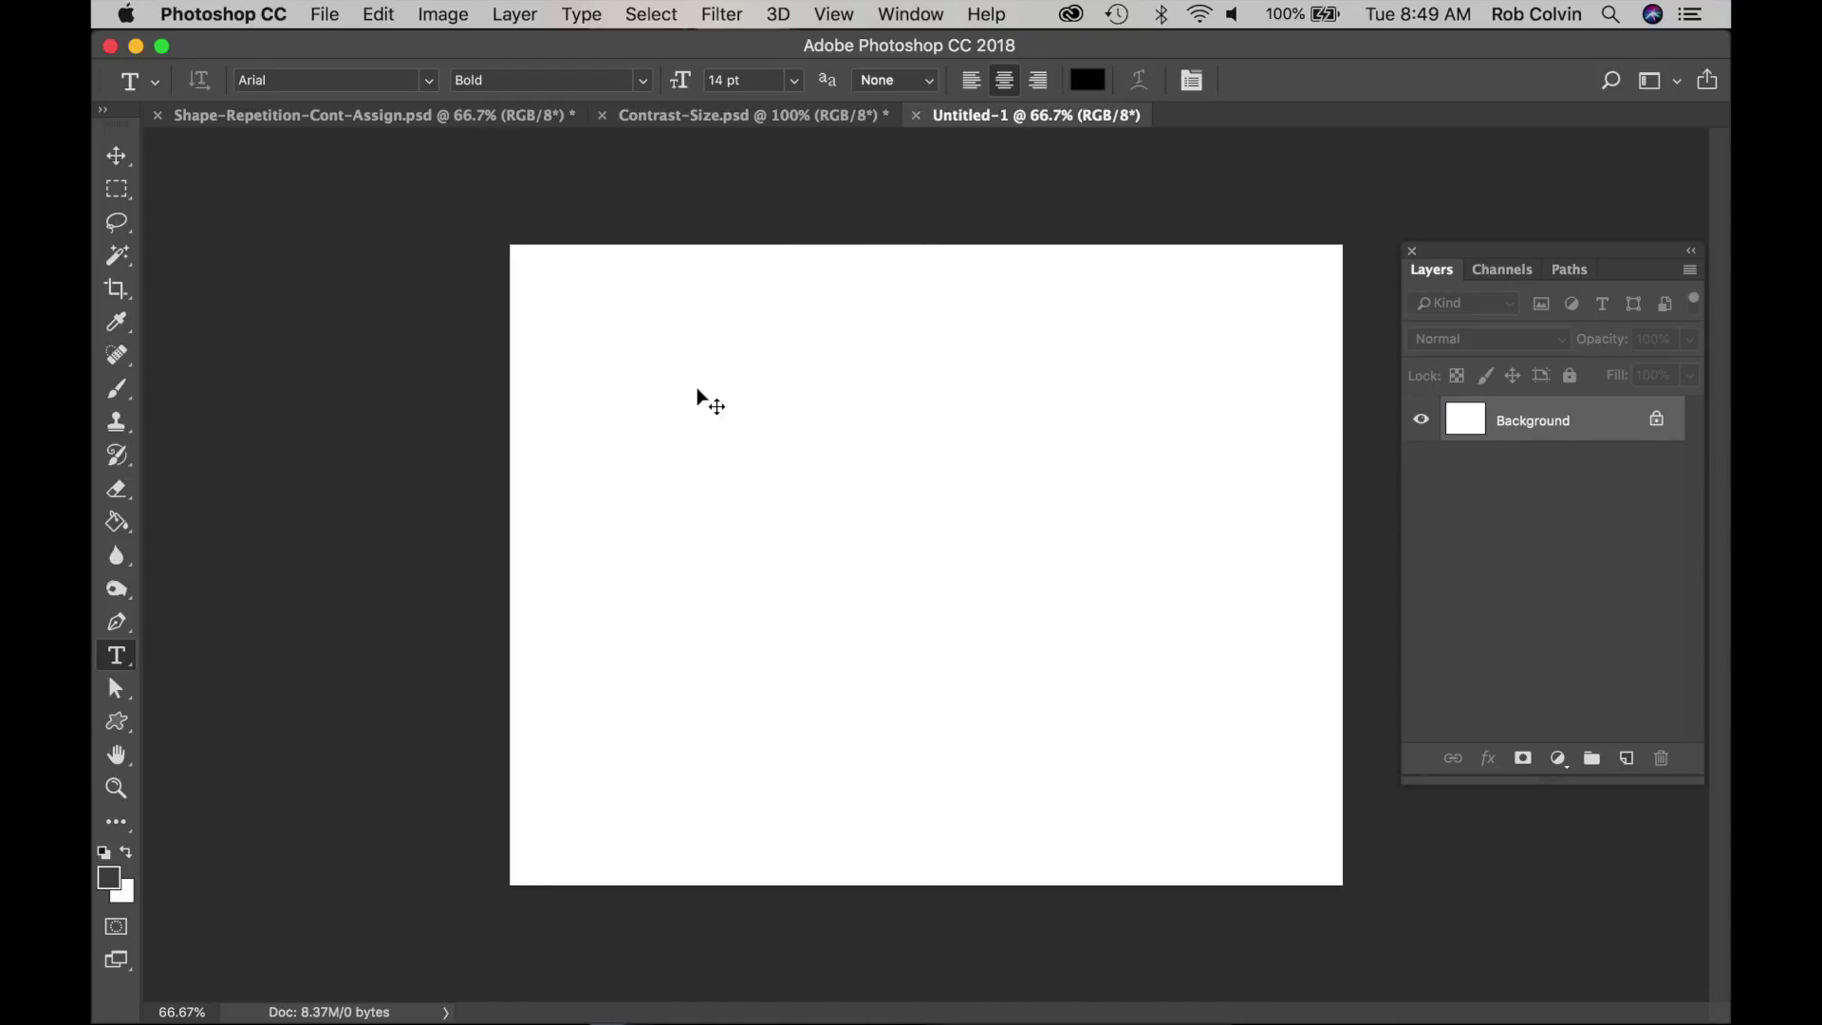
pyautogui.press('super+v')
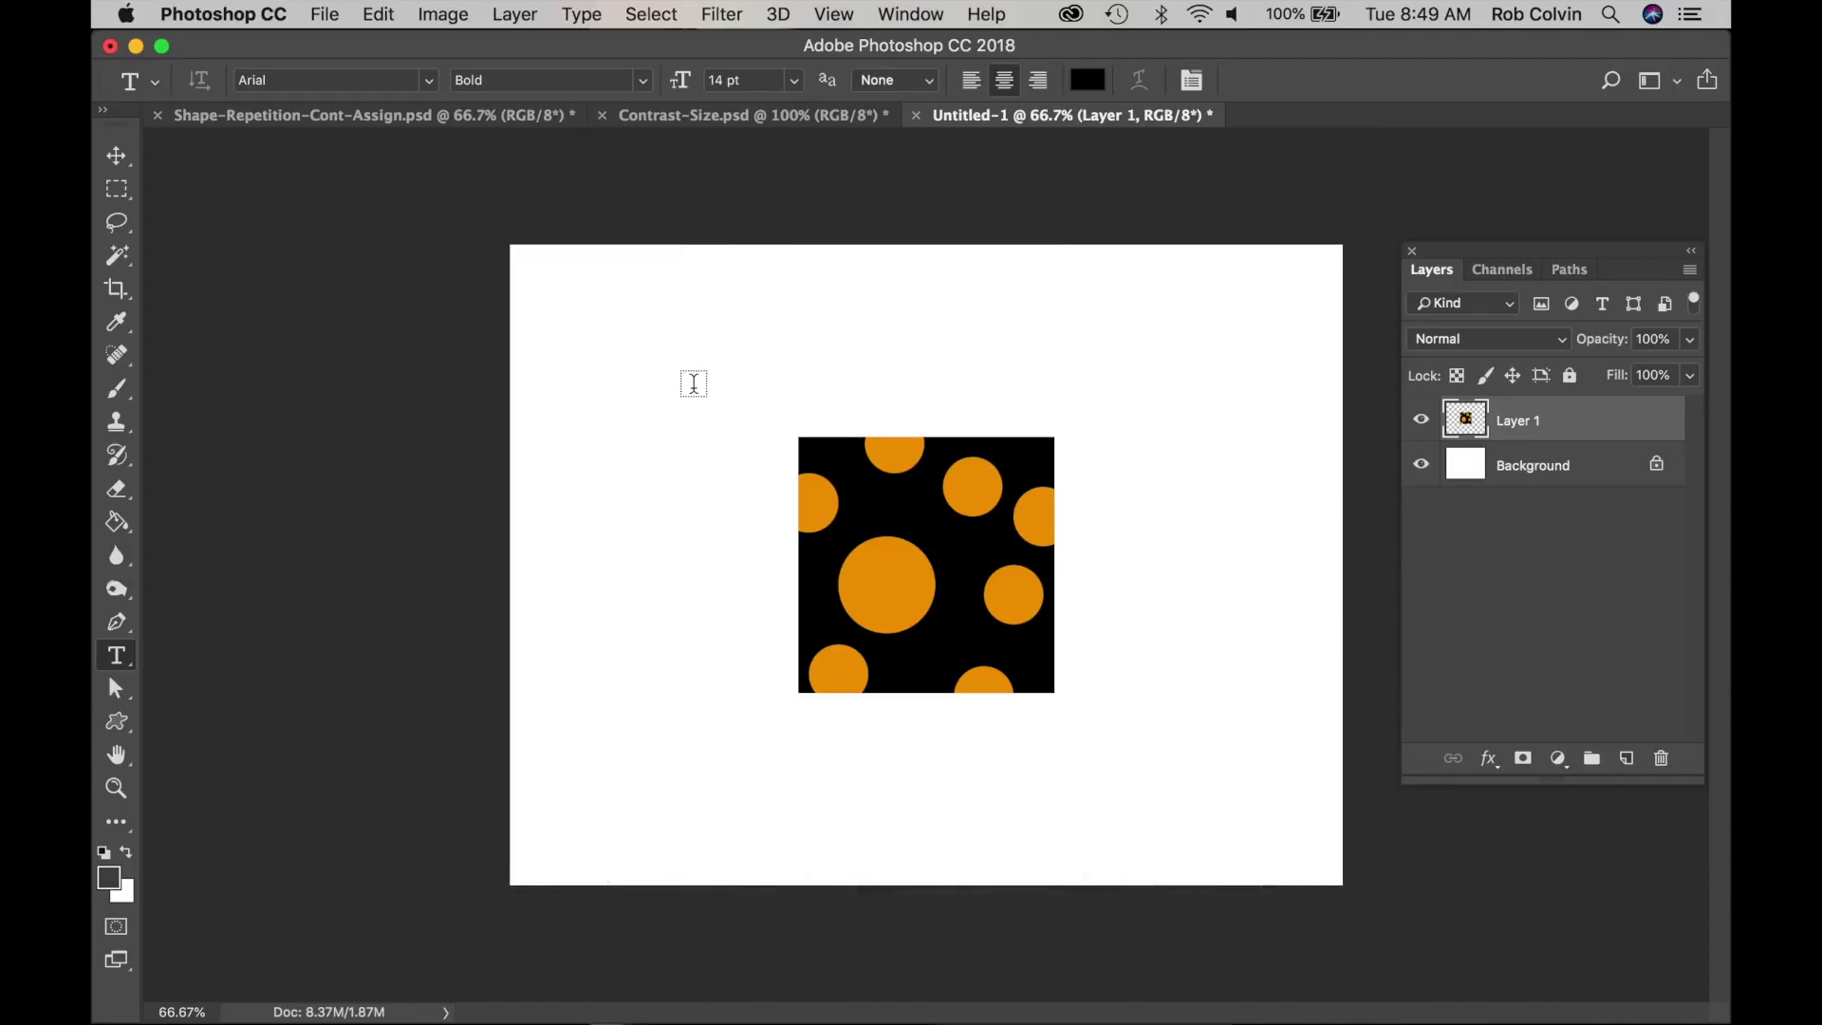
# Step: Move the orange-dots layer up toward the top centre, comparing with the example sheet's layout
pyautogui.press('v')
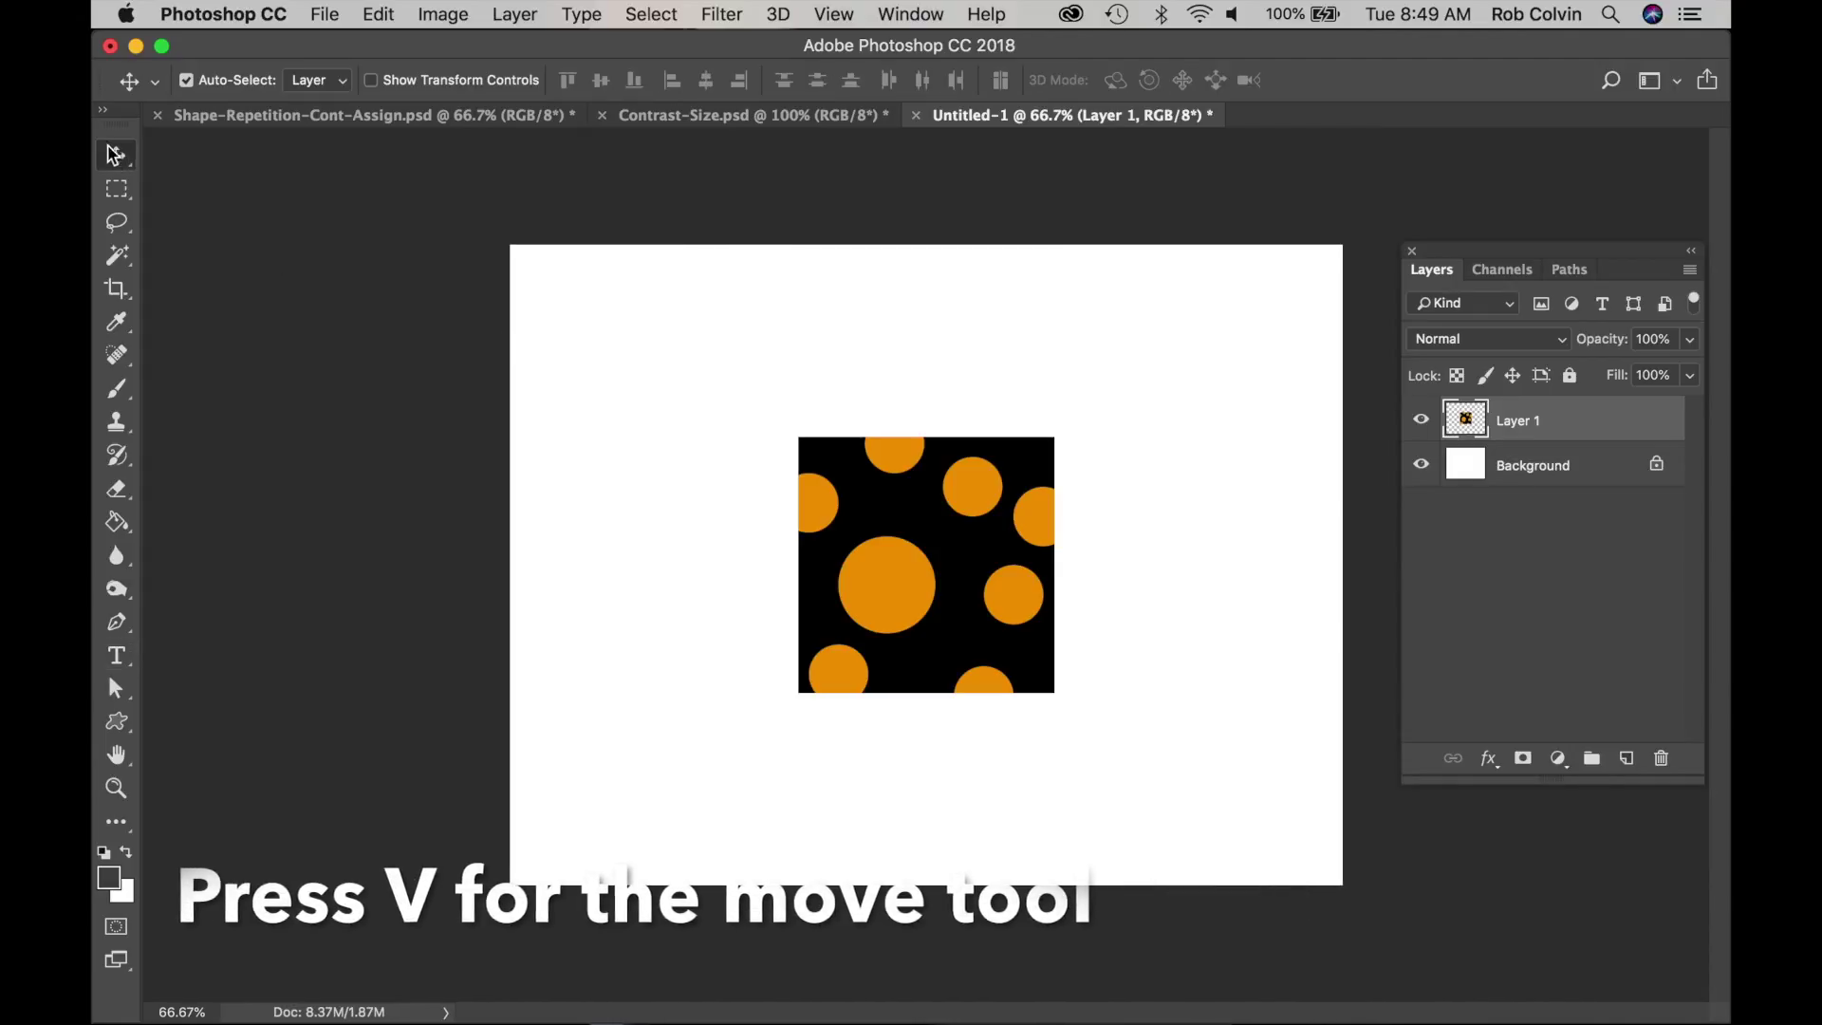
pyautogui.moveTo(934, 606); pyautogui.dragTo(942, 503)
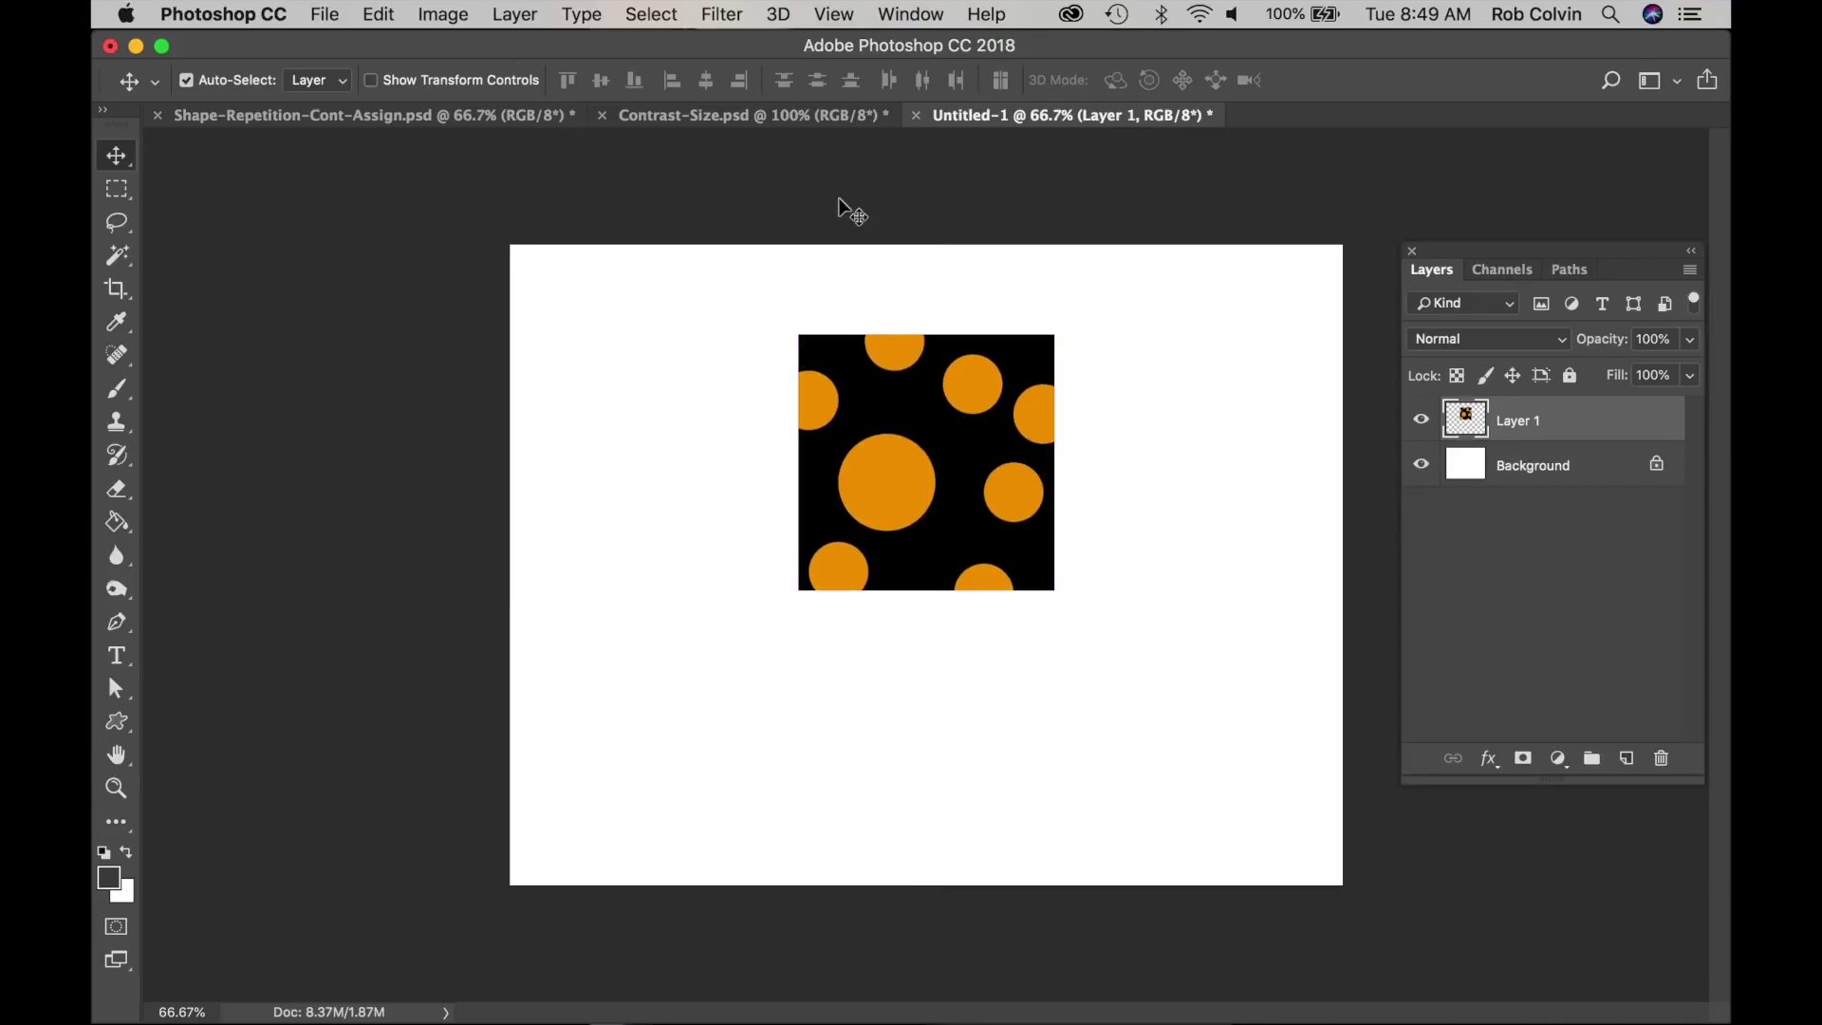
pyautogui.click(450, 116)
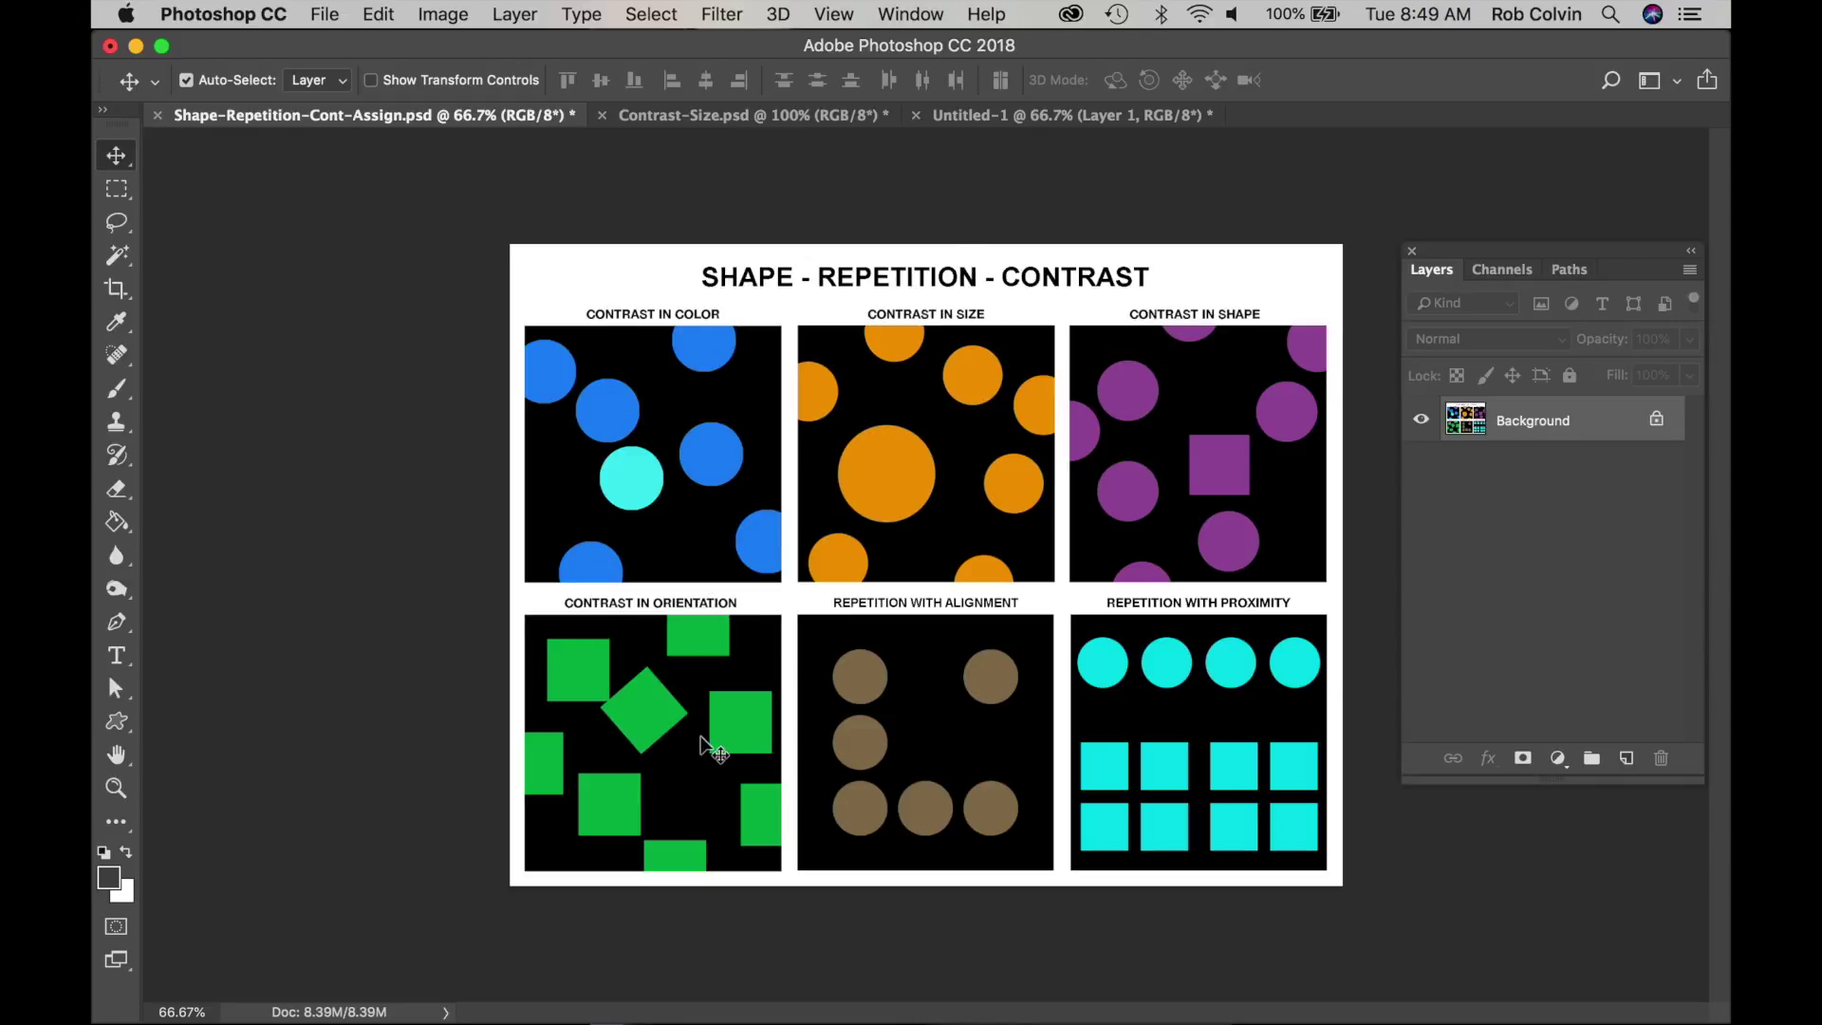
pyautogui.click(1029, 117)
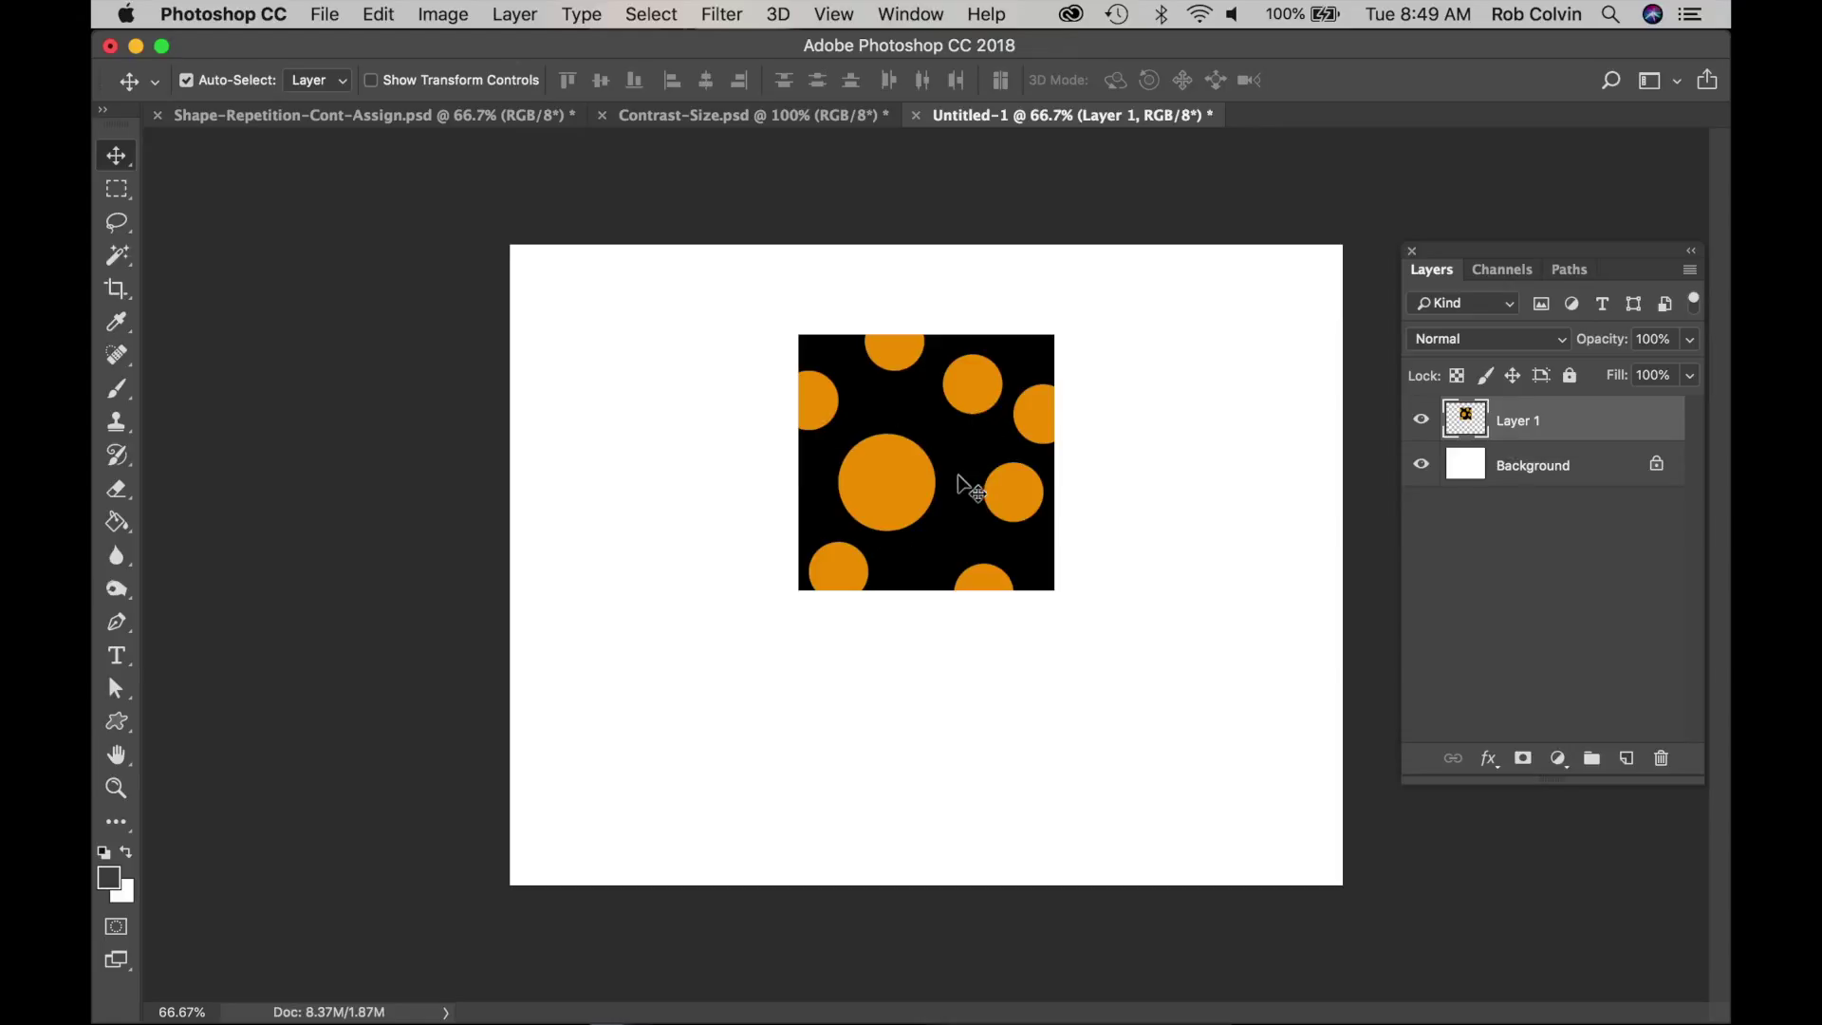
pyautogui.click(206, 977)
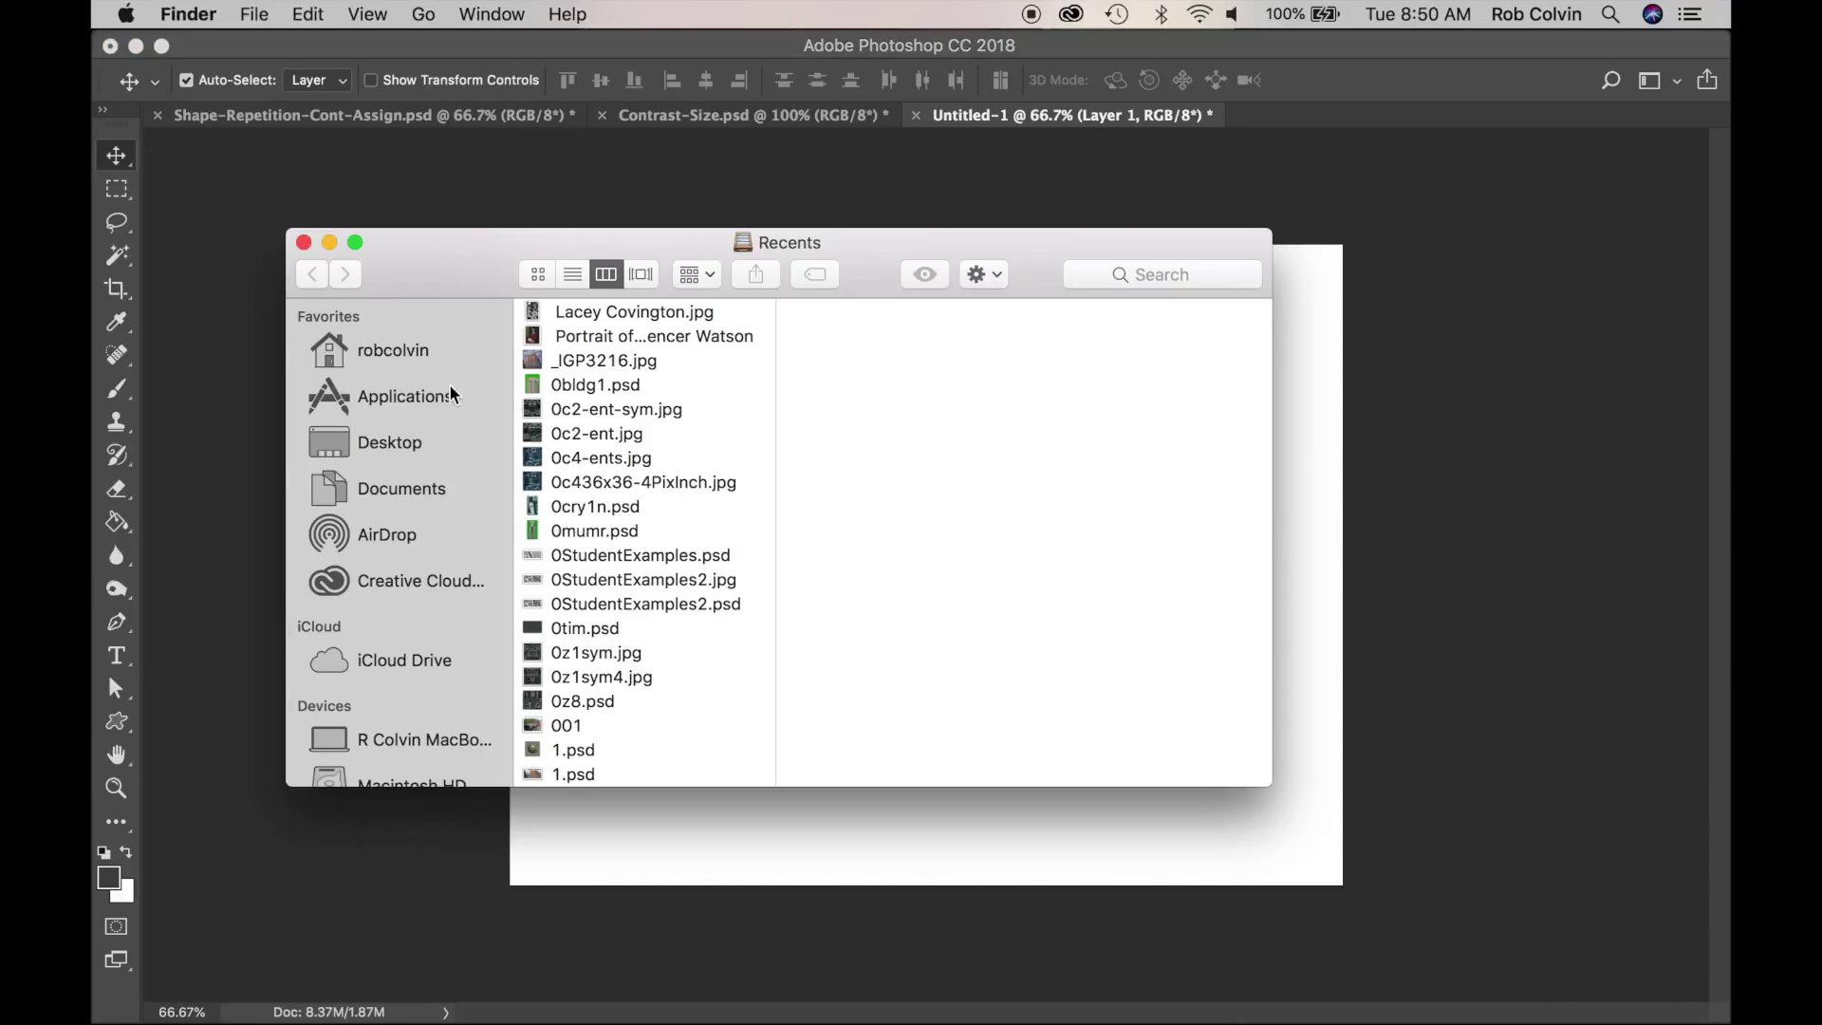
# Step: Open Contrast-color2.jpg from the 1 Shape, Repetition & Contrast folder in Photoshop
pyautogui.click(418, 359)
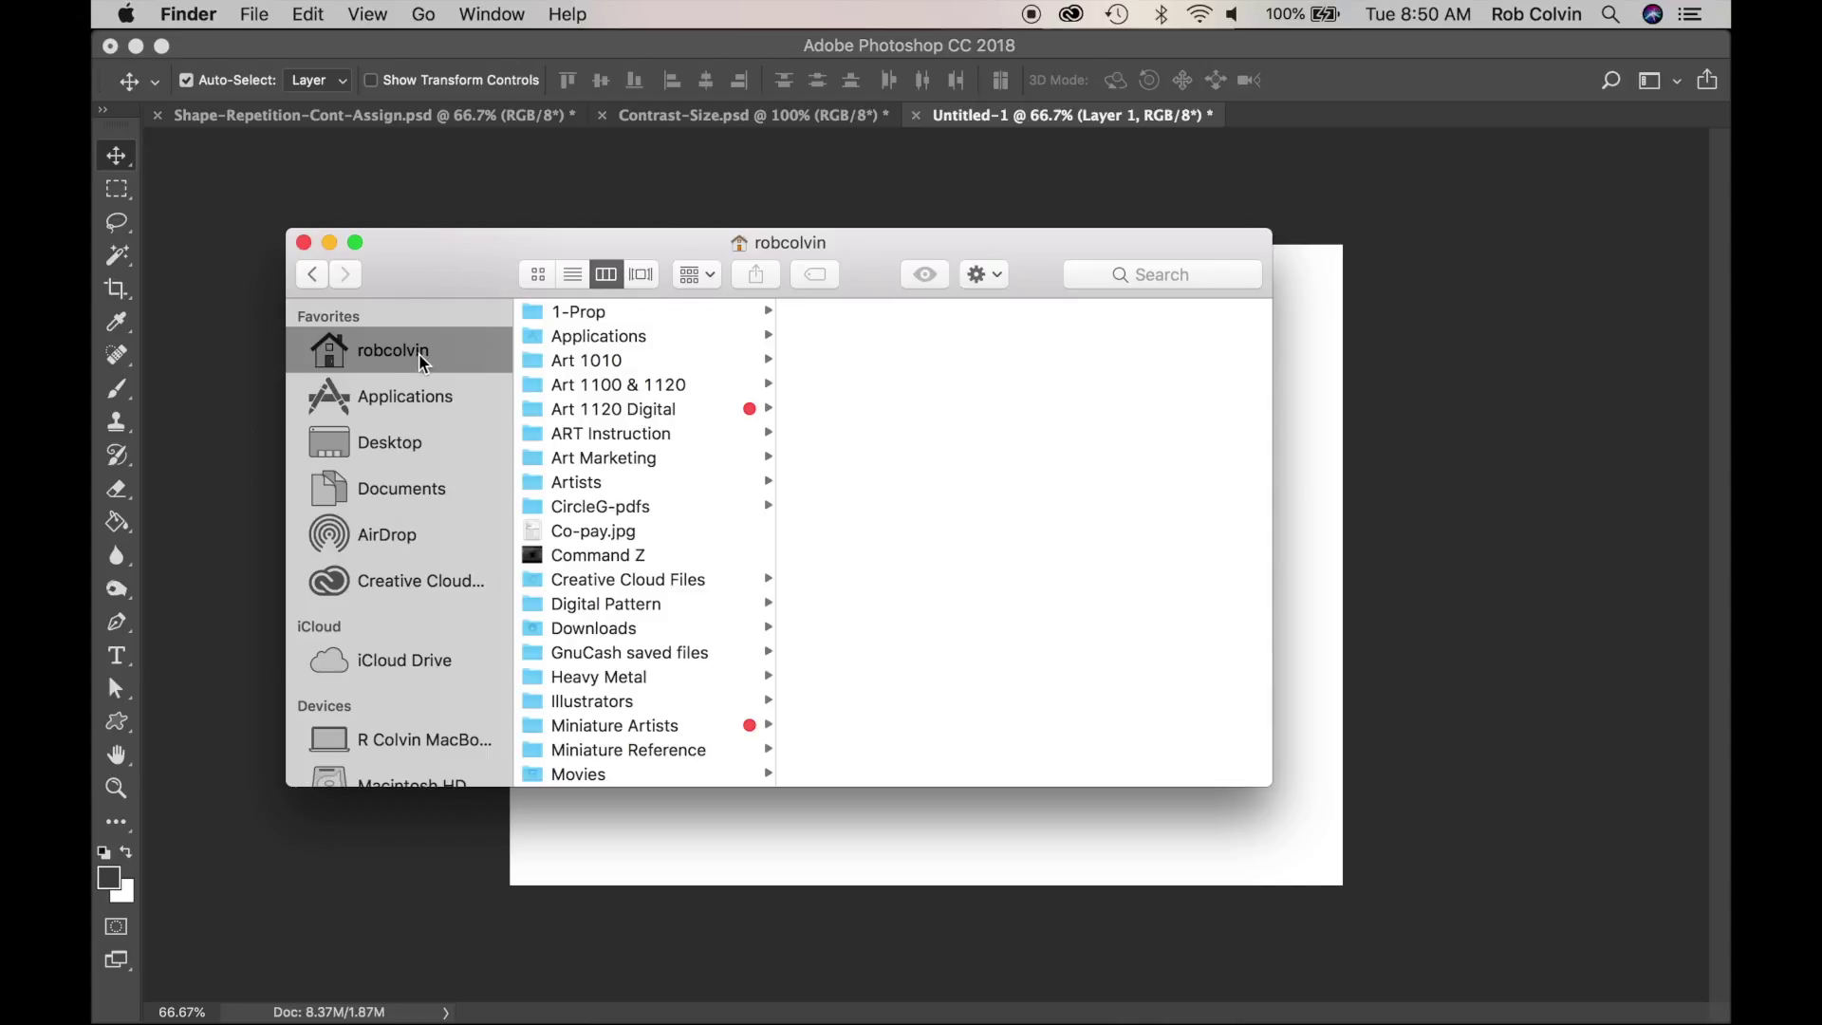
pyautogui.click(612, 408)
pyautogui.click(873, 312)
pyautogui.click(1084, 408)
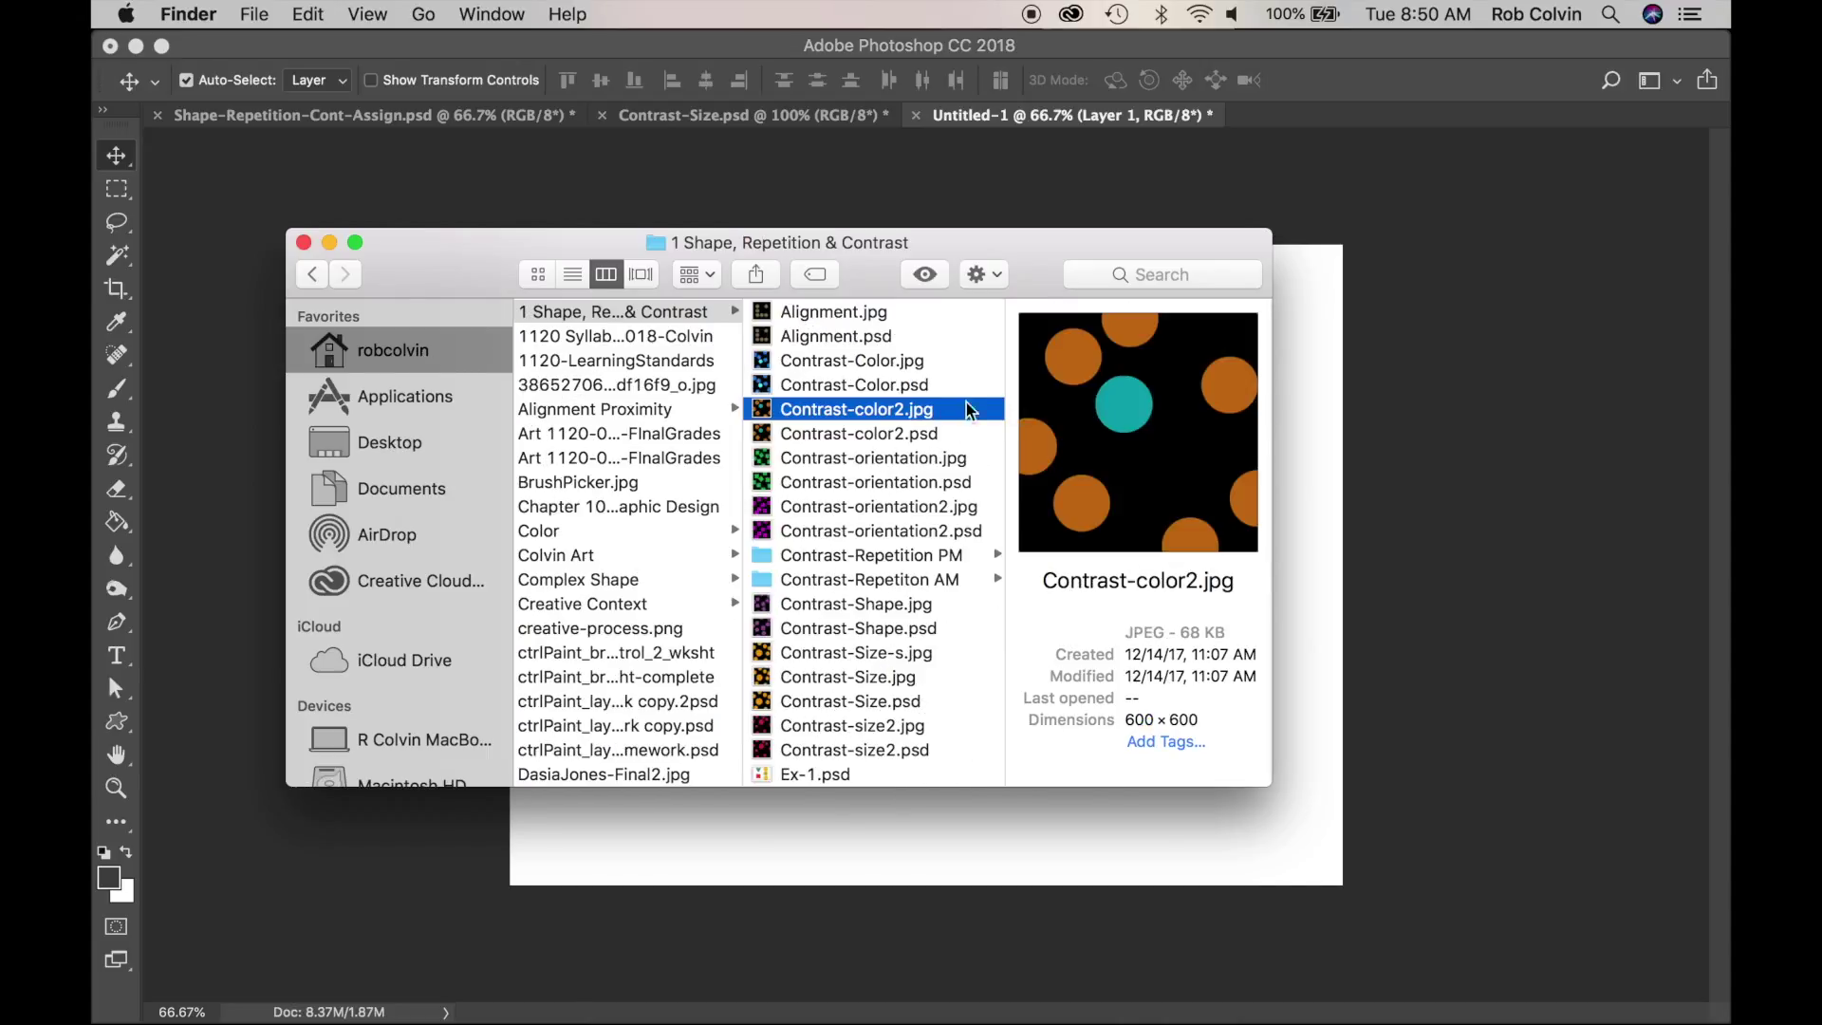
pyautogui.rightClick(912, 408)
pyautogui.moveTo(990, 446)
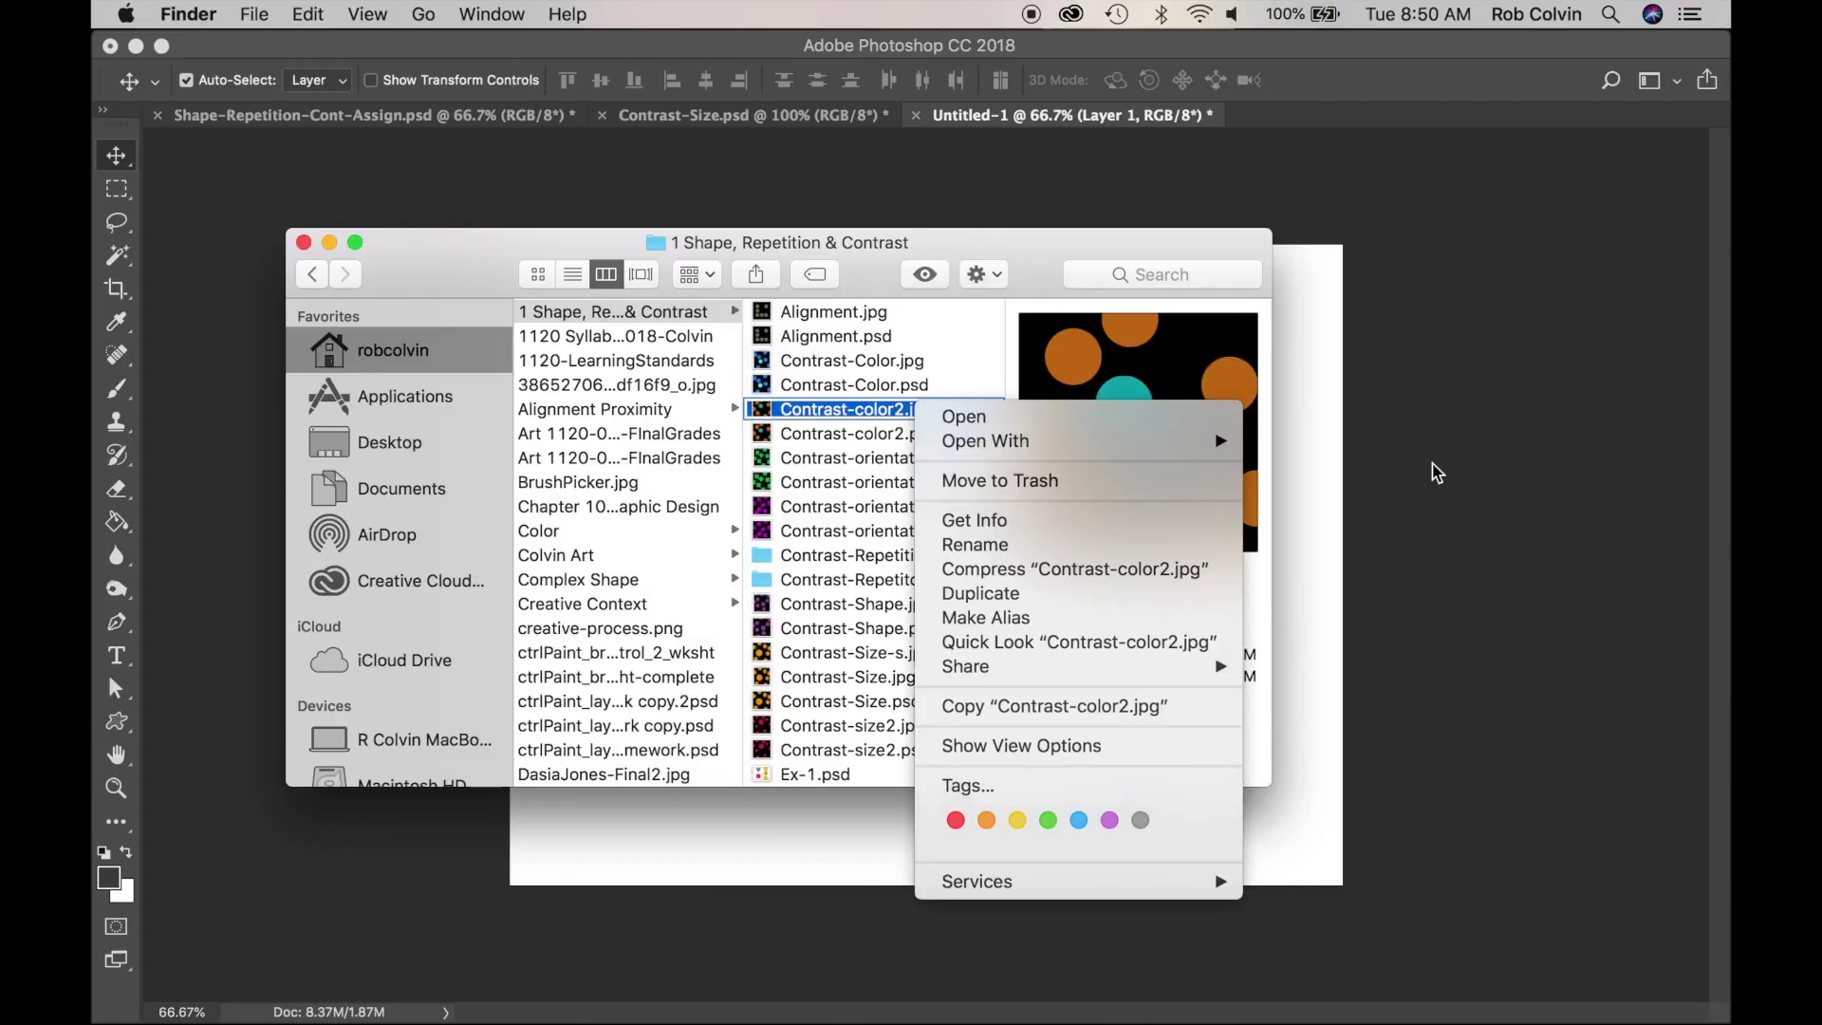
pyautogui.click(1318, 485)
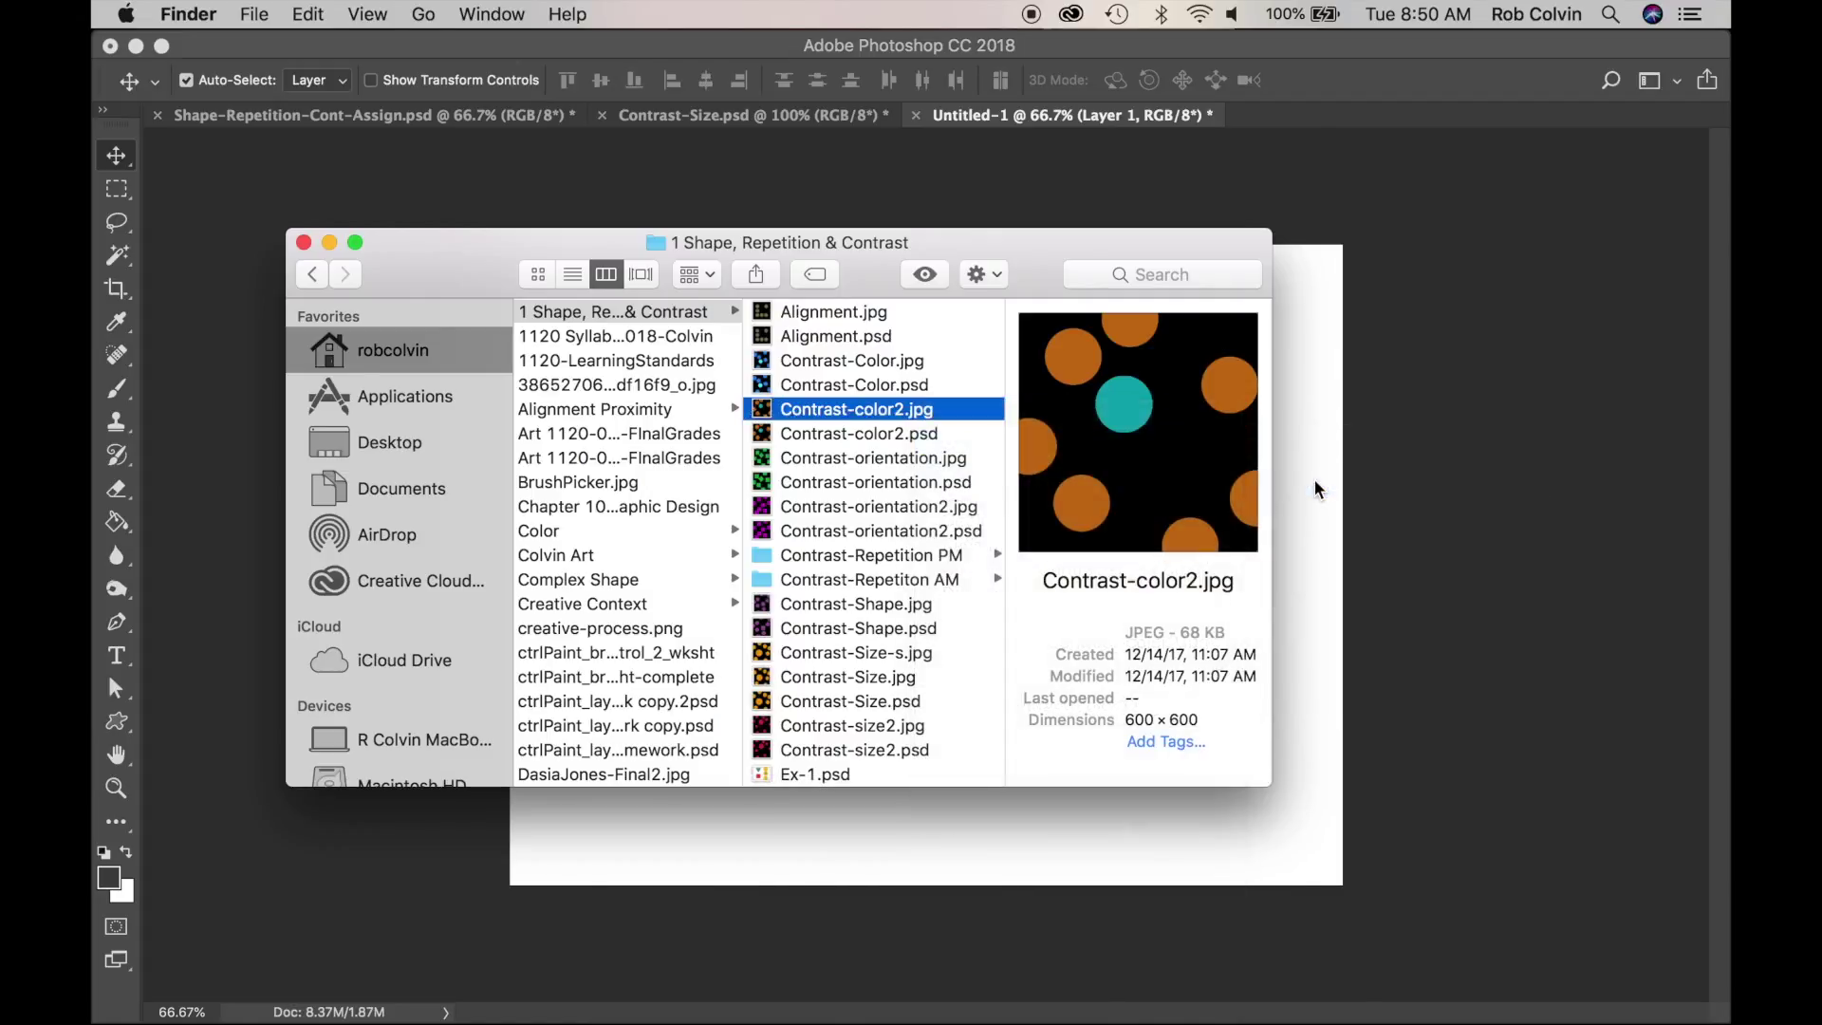
# Step: Copy Contrast-color2 into Untitled-1, place it right of the orange dots, and paste the purple design
pyautogui.press('super+a')
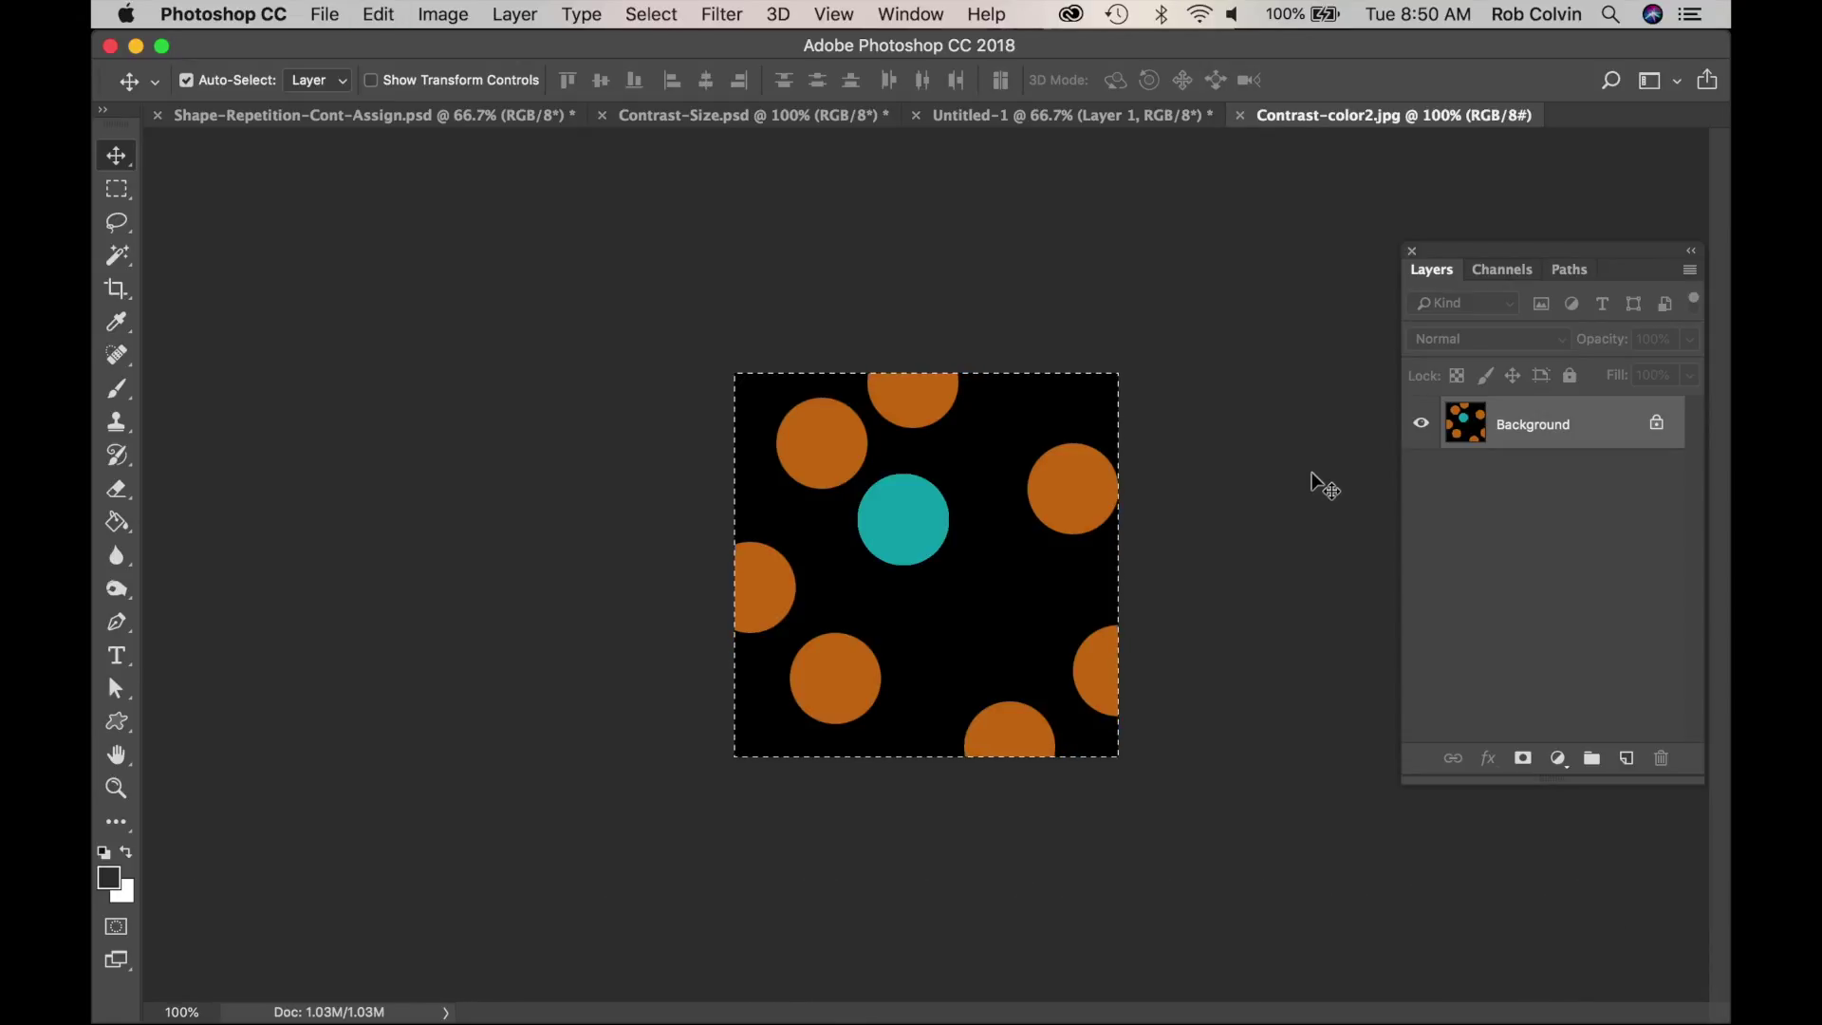
pyautogui.press('super+c')
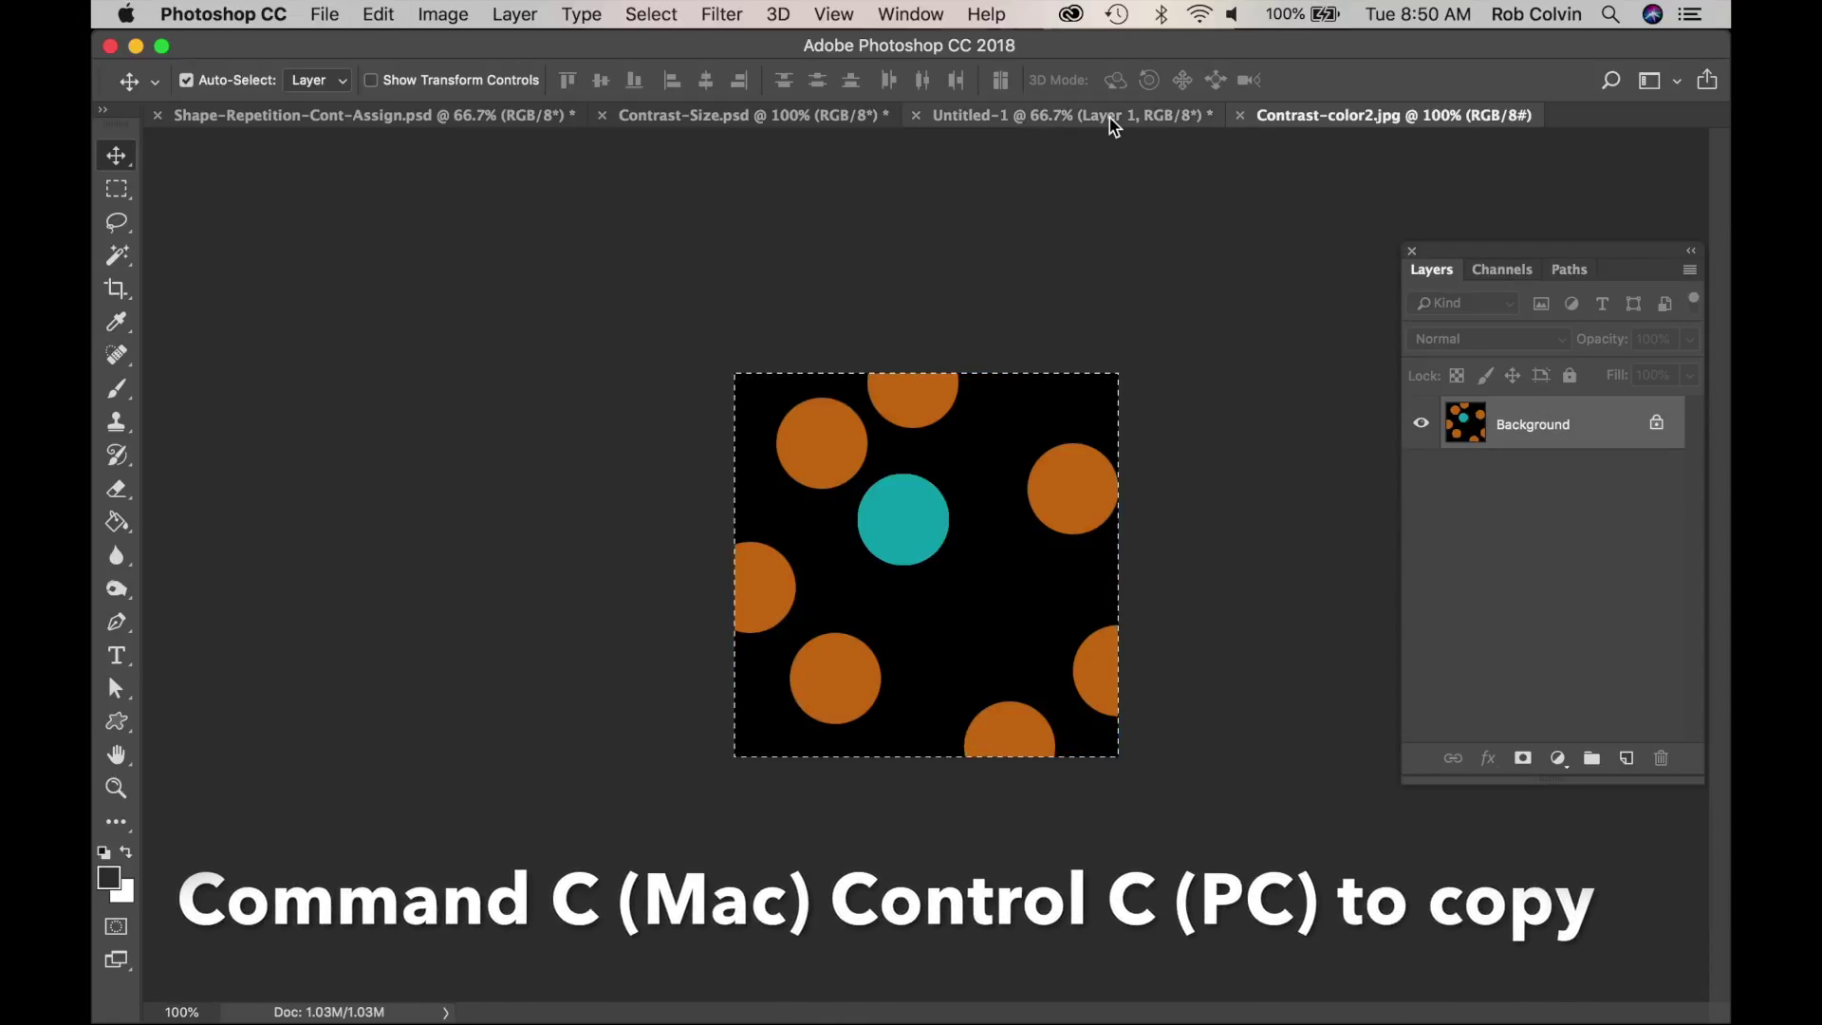
pyautogui.click(1110, 120)
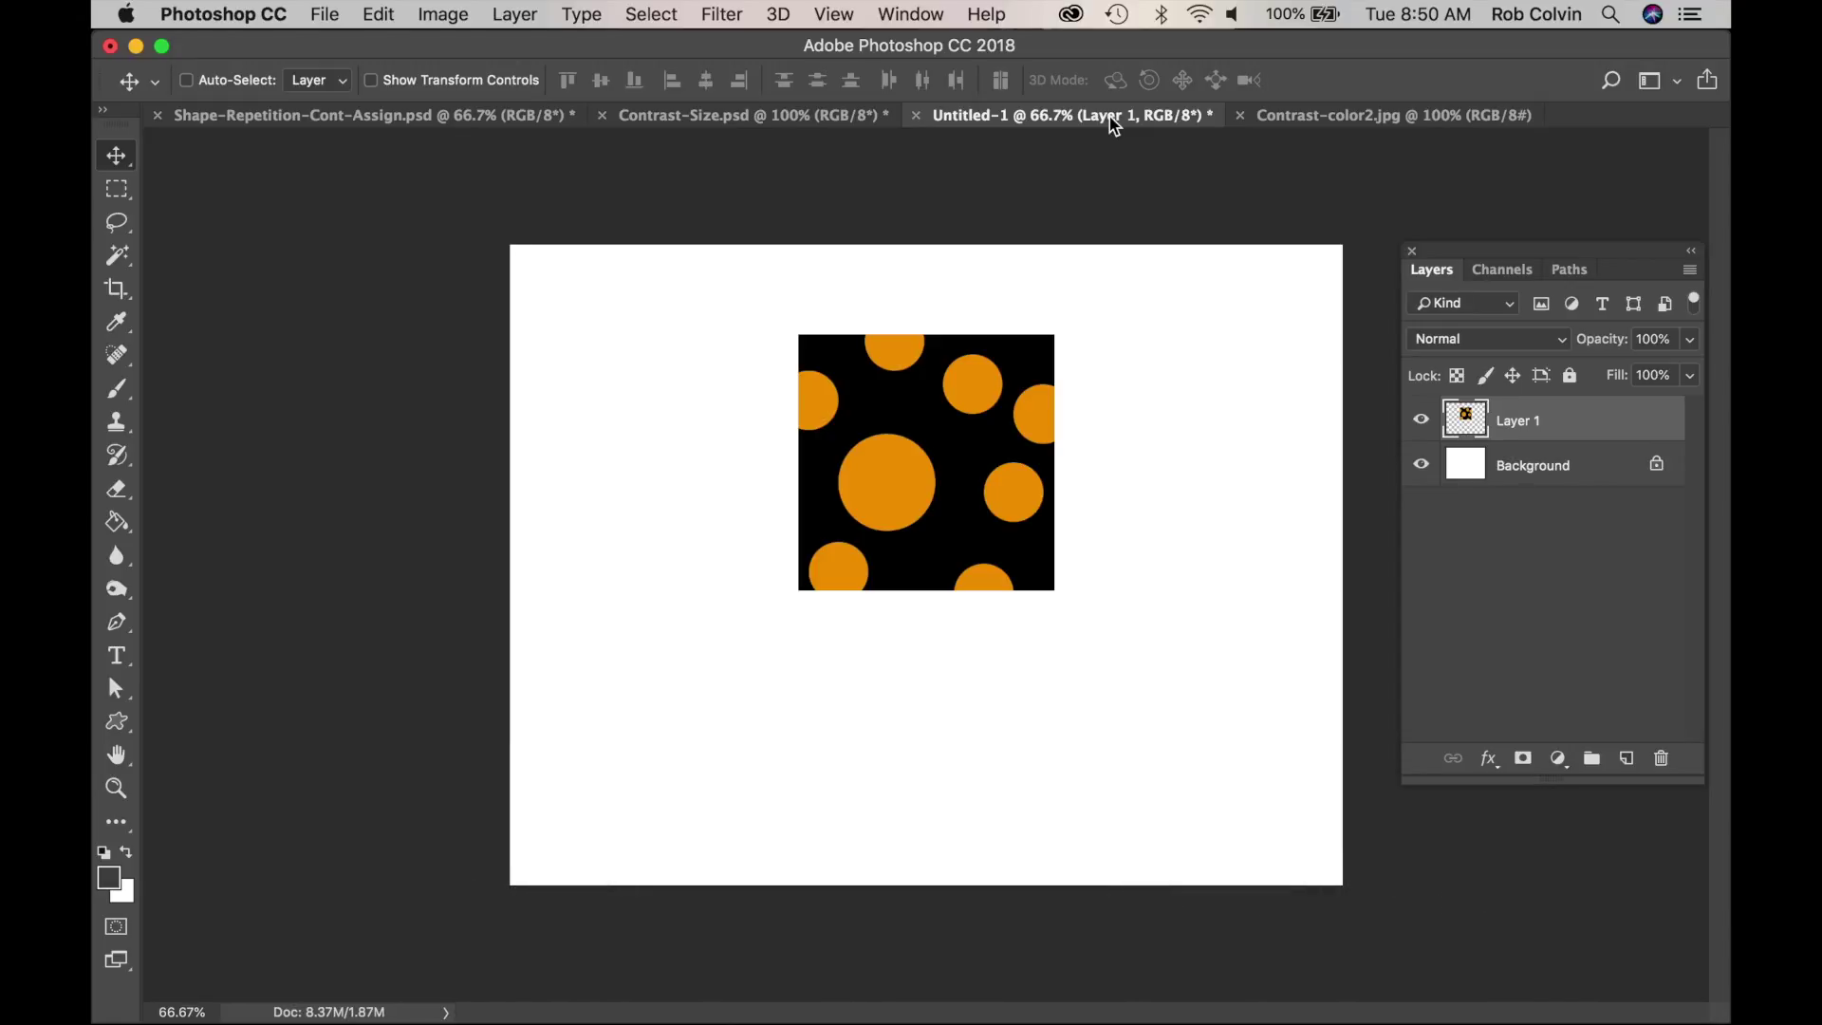
pyautogui.press('super+v')
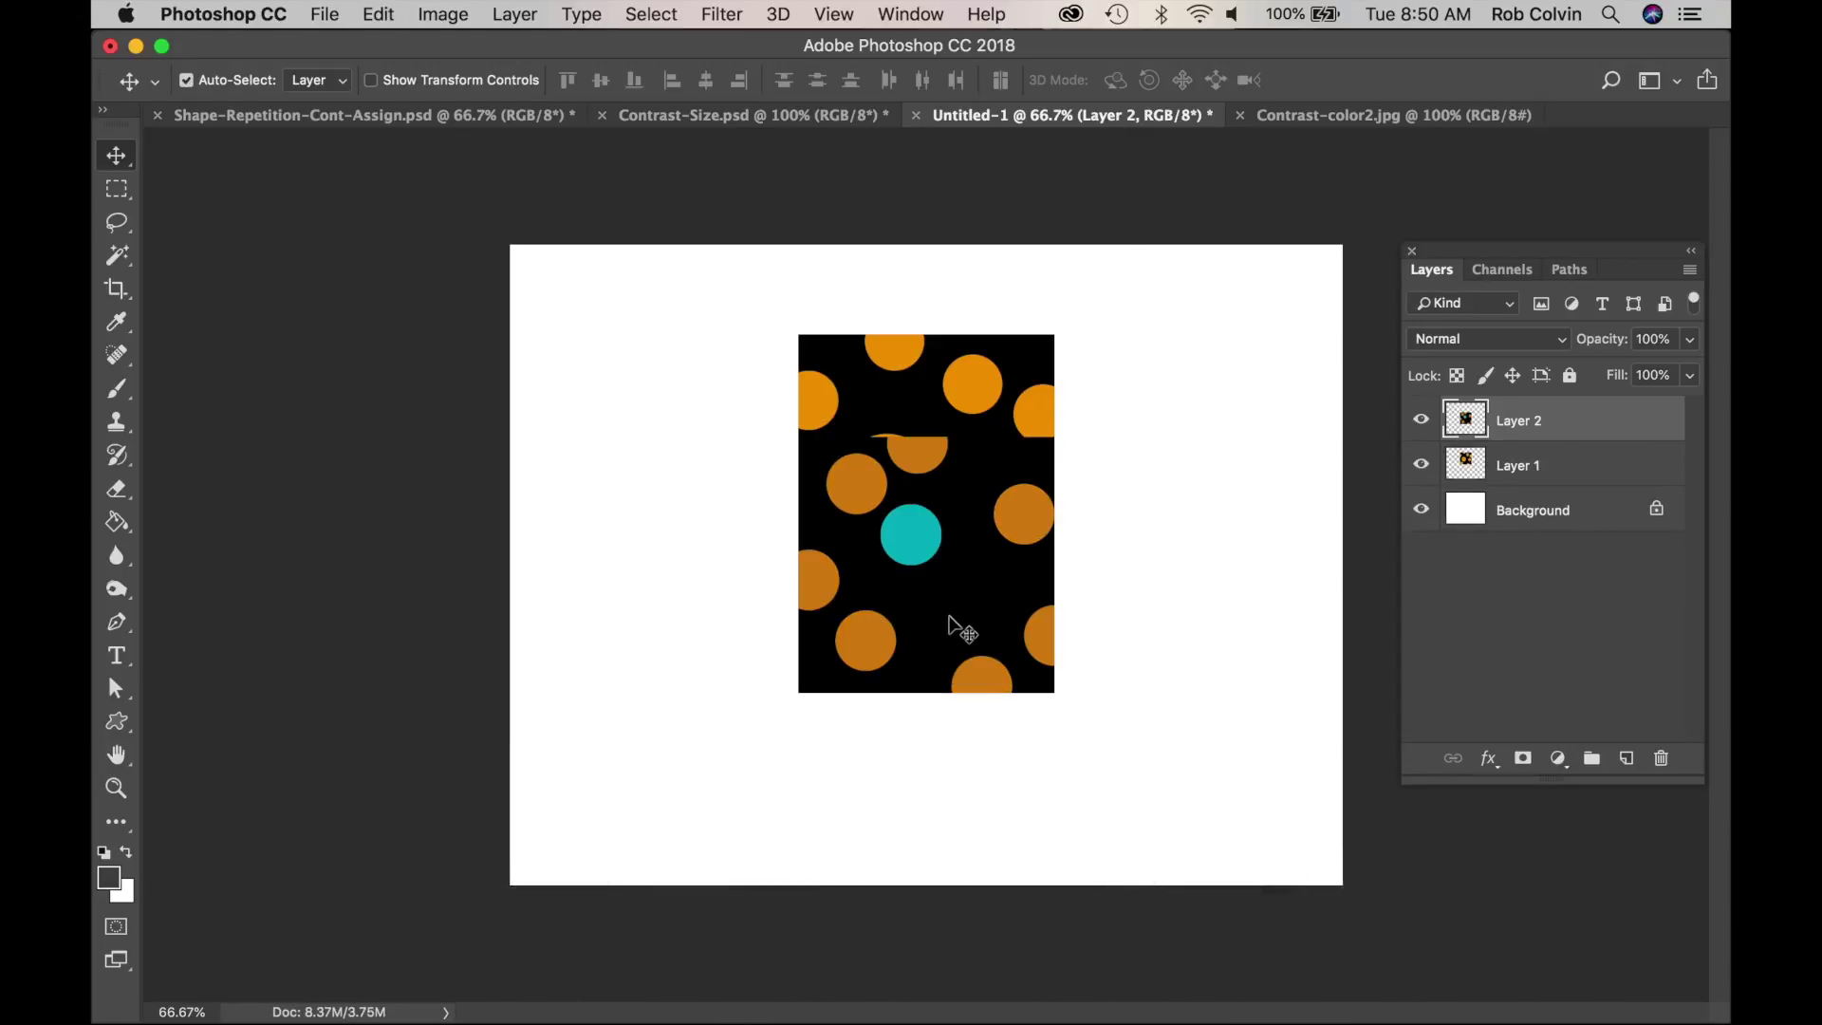
pyautogui.moveTo(949, 618); pyautogui.dragTo(1150, 480)
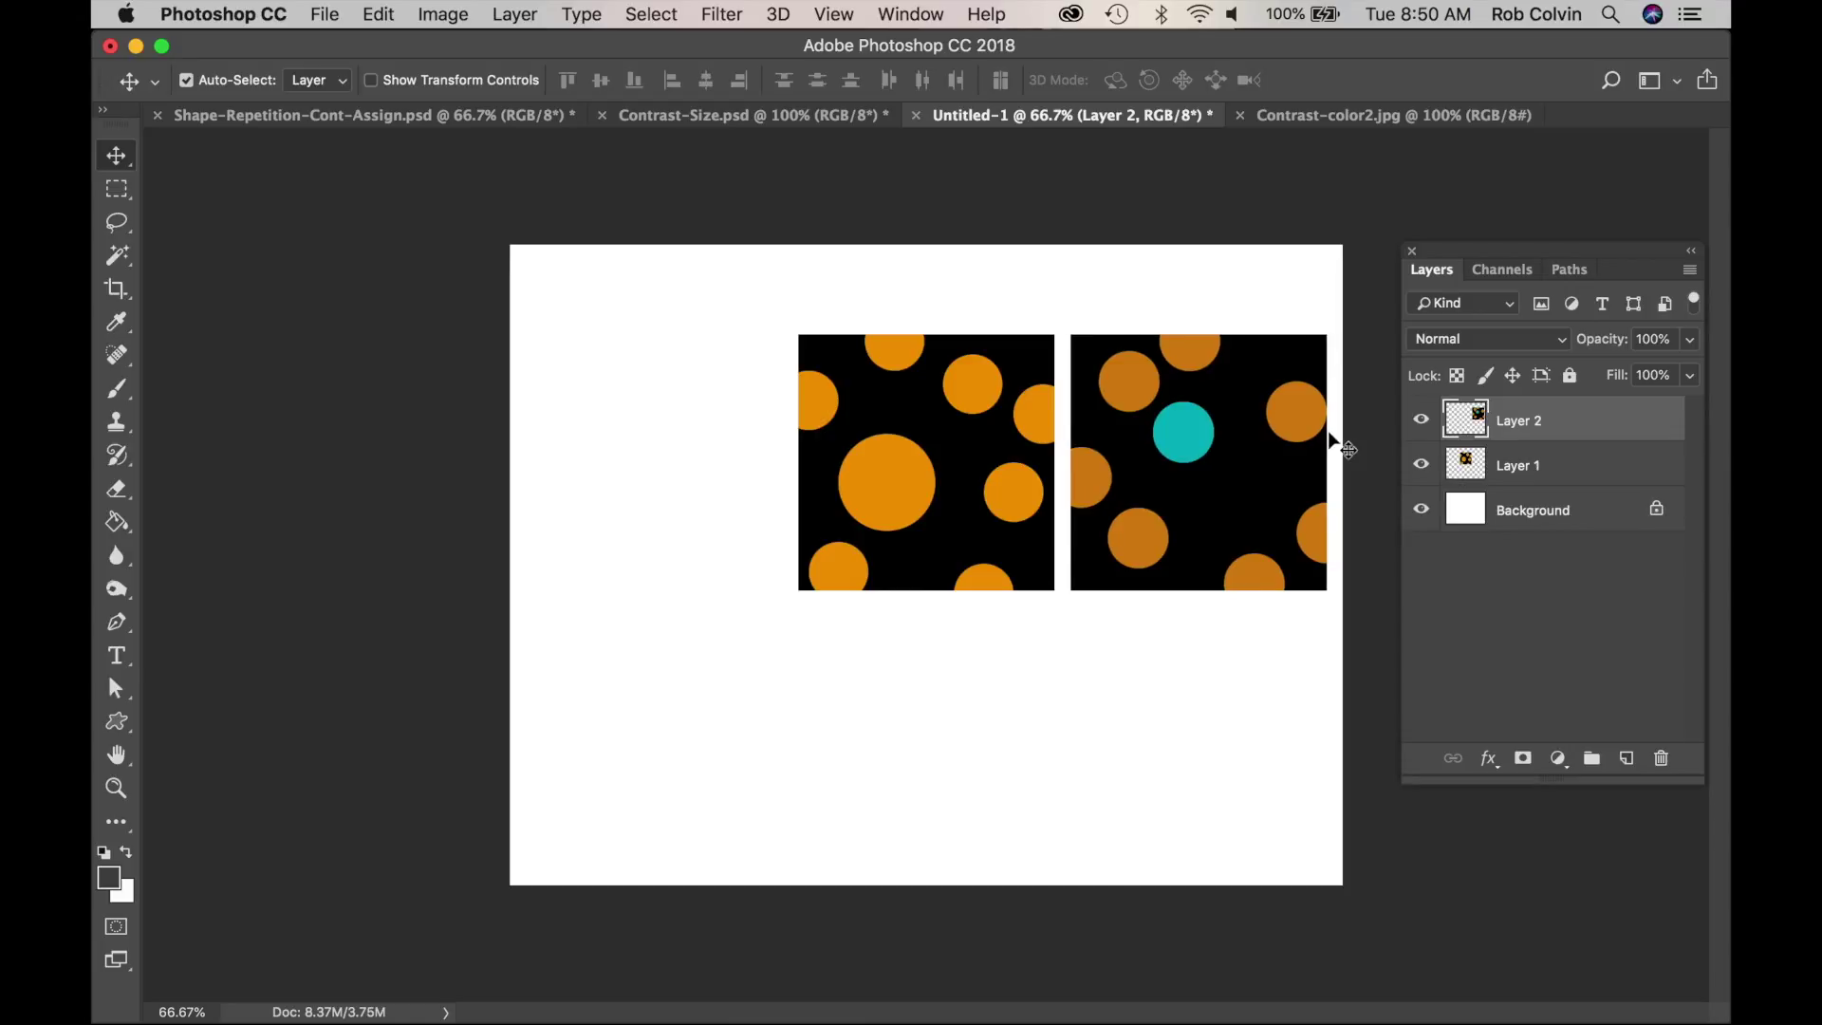
pyautogui.moveTo(598, 1021)
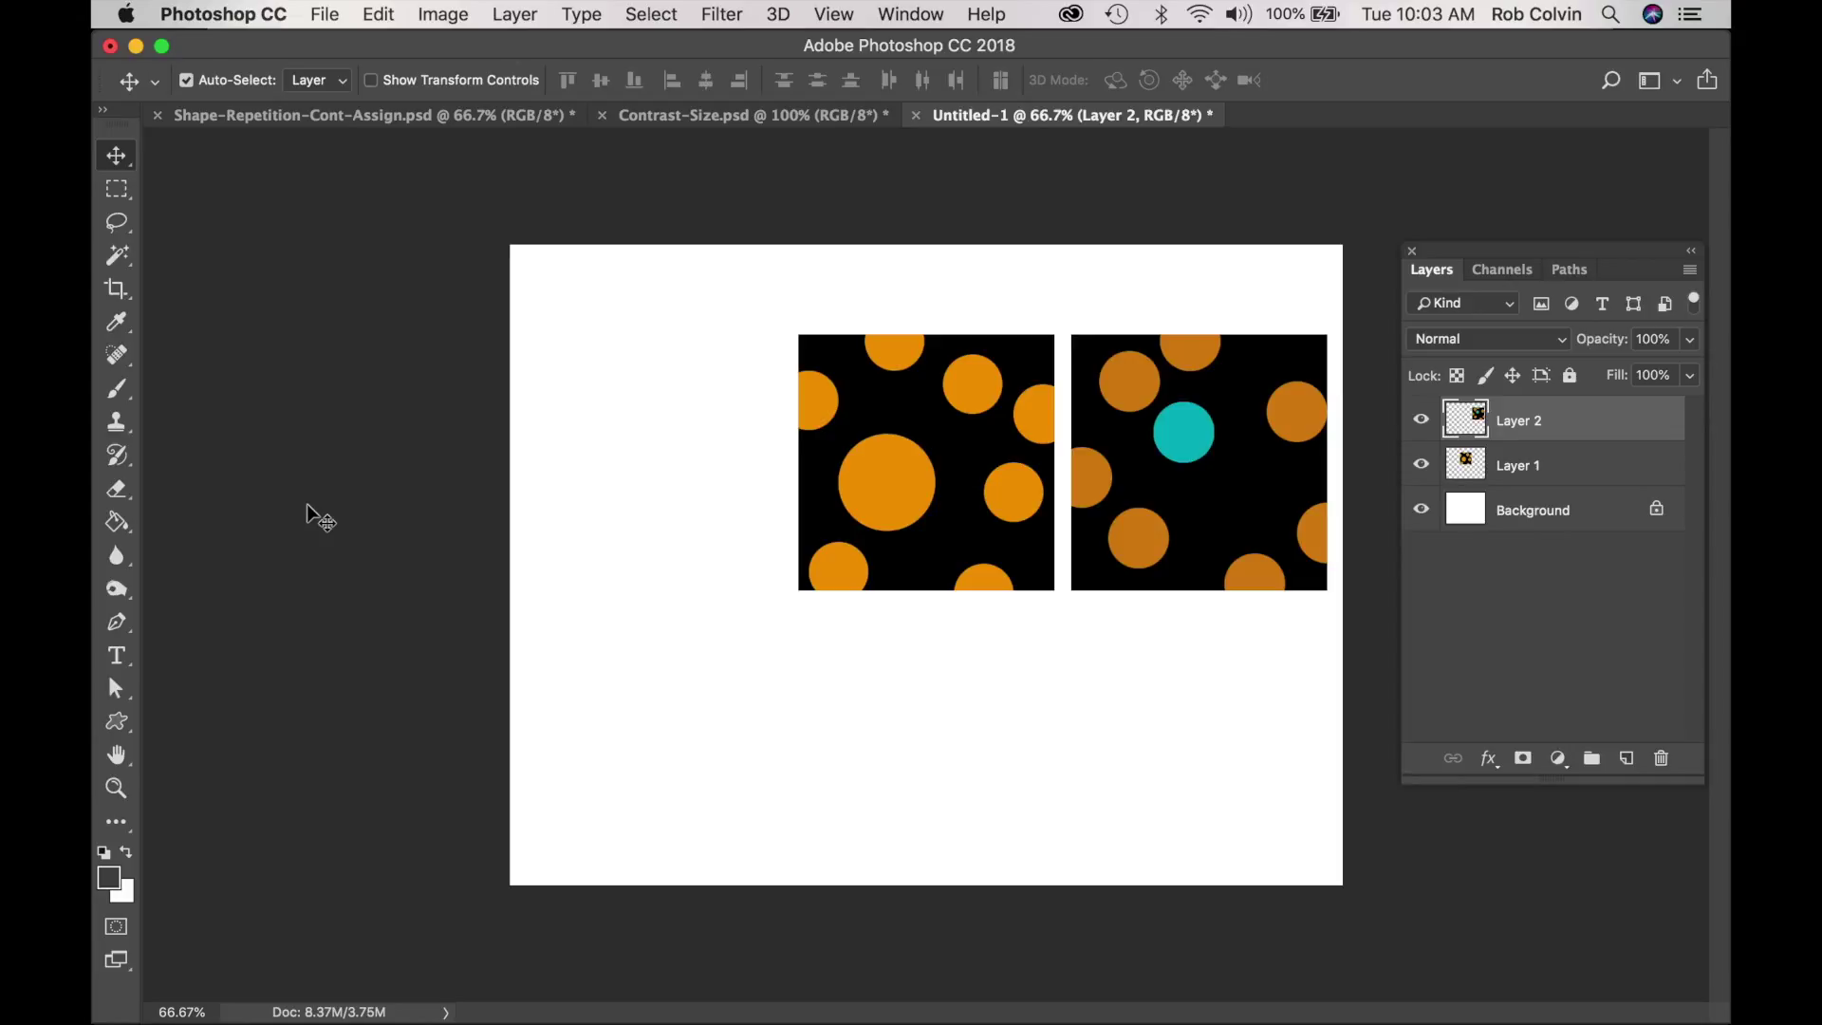
pyautogui.press('super+v')
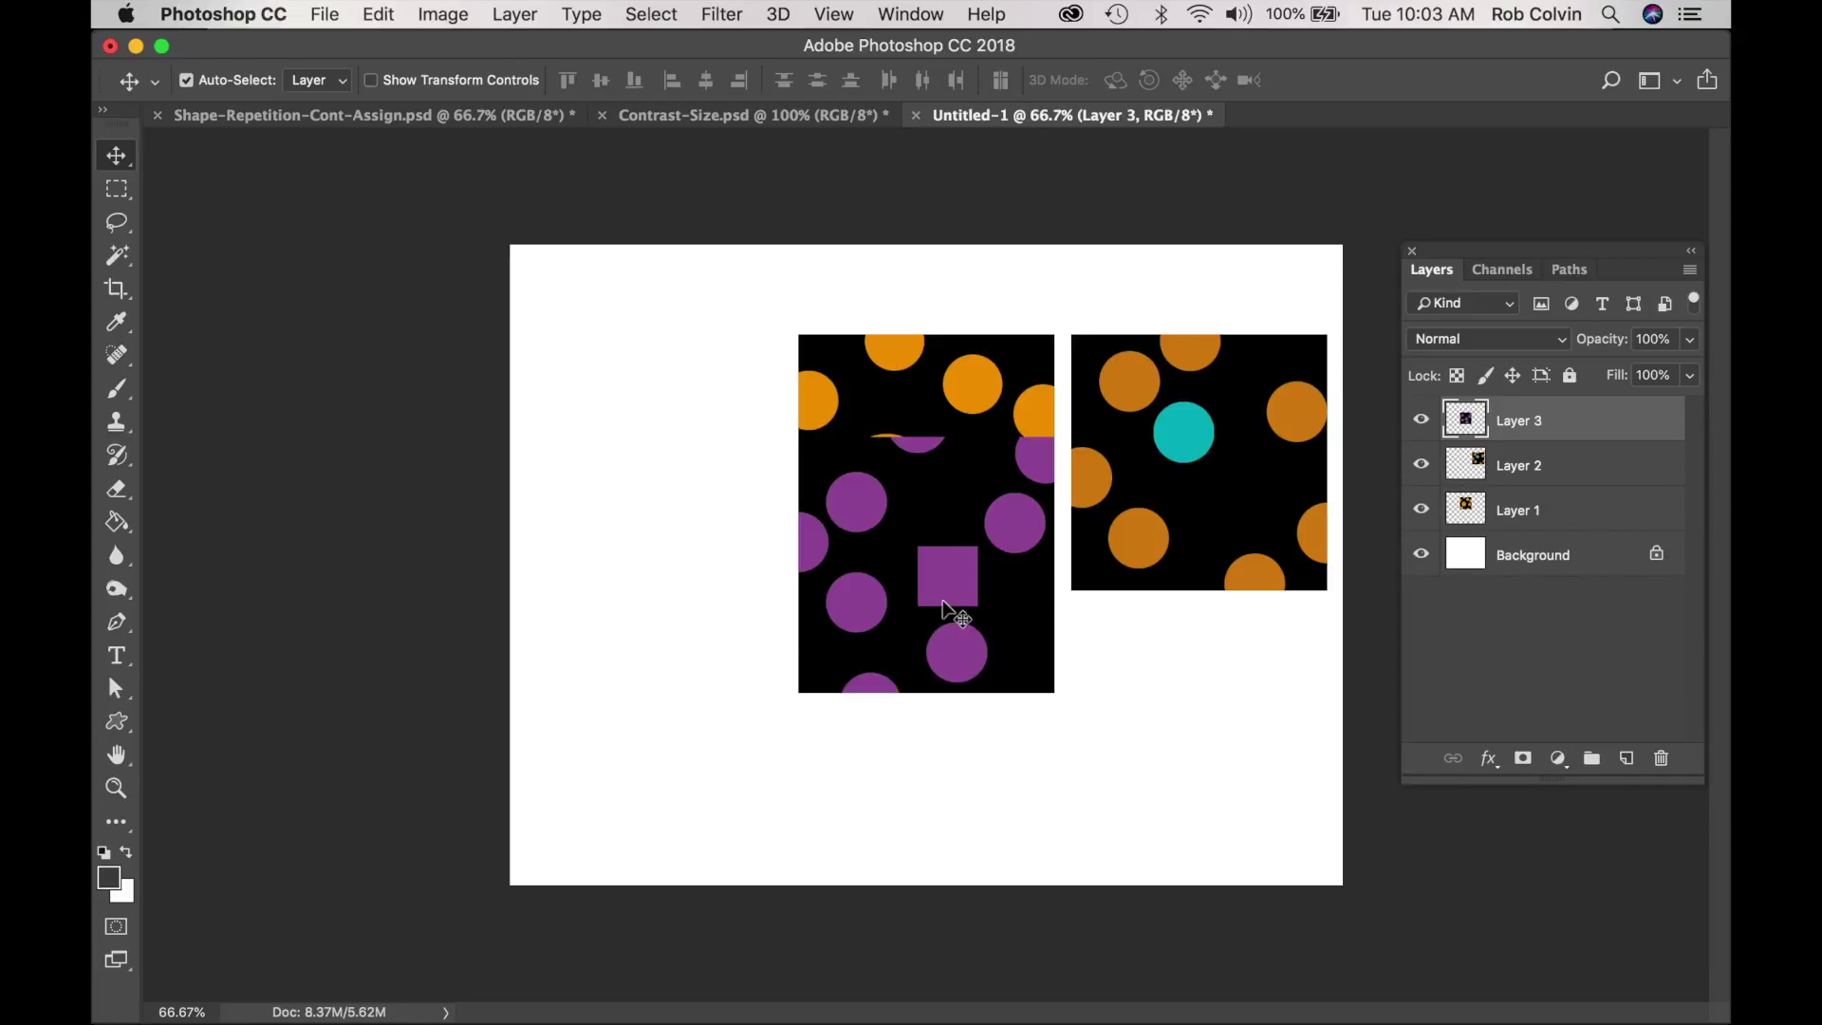
# Step: Drag the purple circles-and-square design left of the orange one, evenly spaced in the row
pyautogui.moveTo(904, 603); pyautogui.dragTo(670, 503)
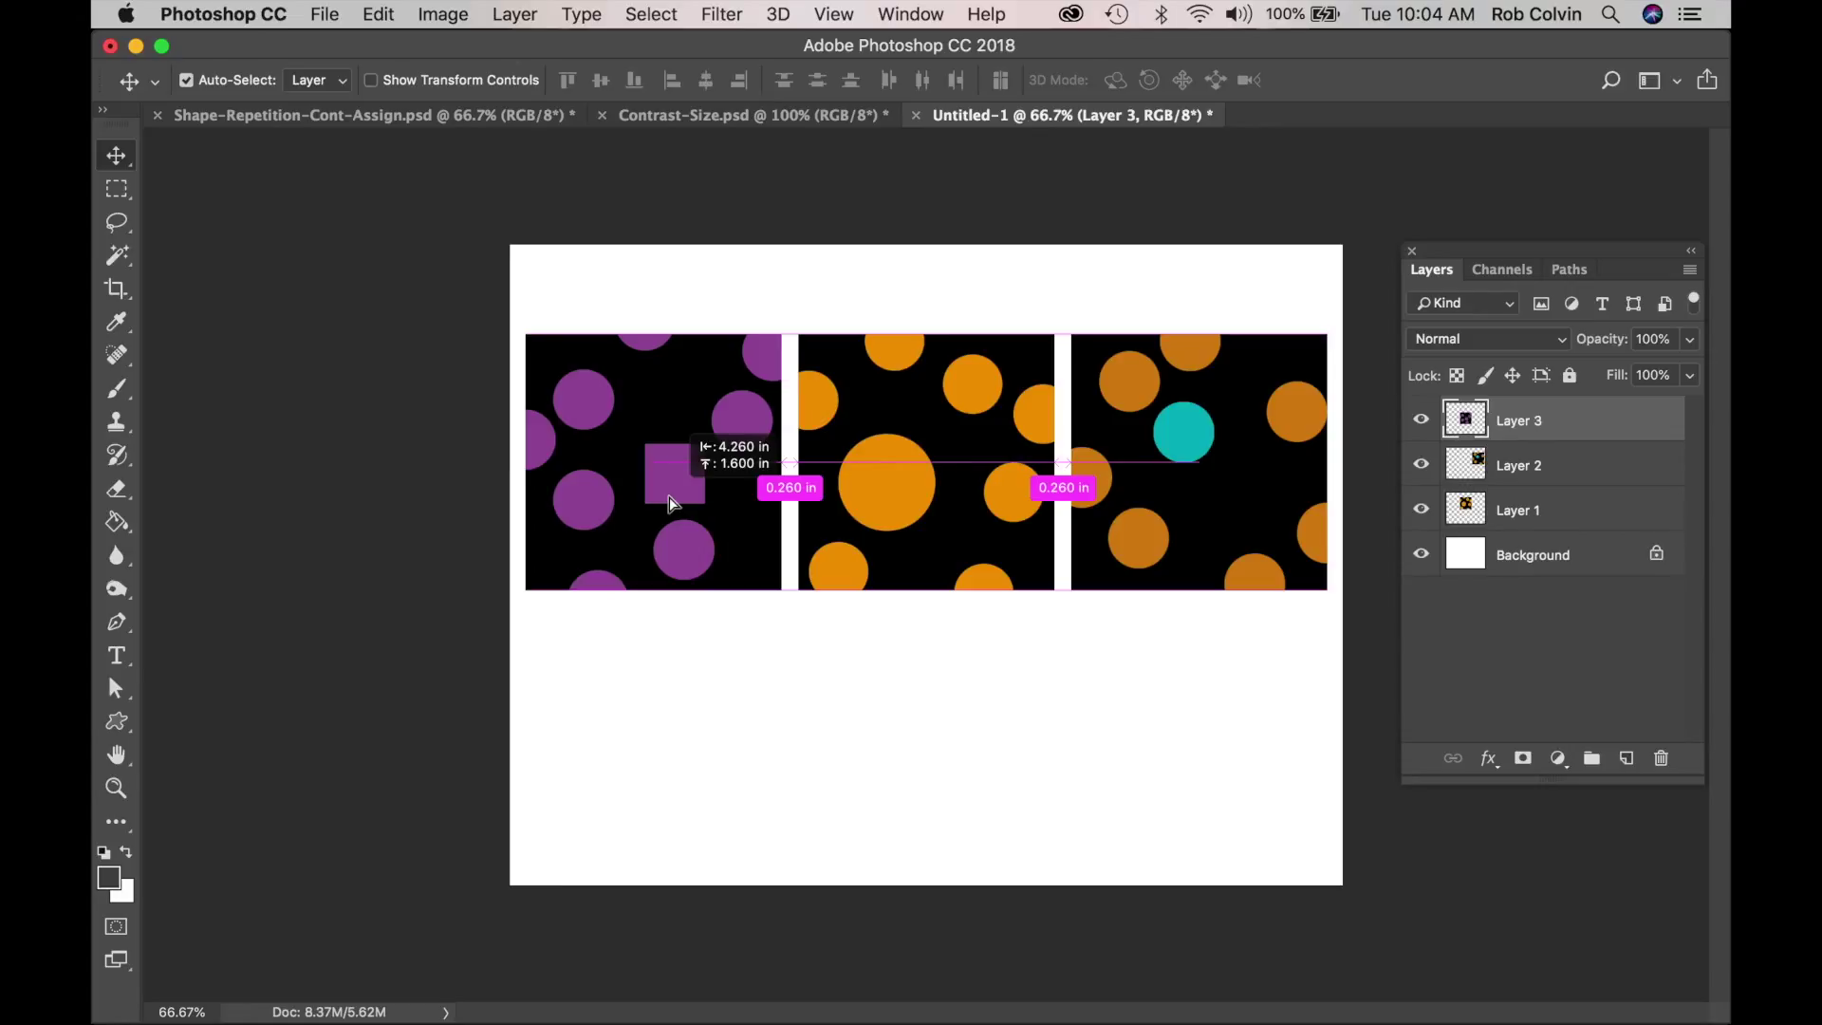
pyautogui.moveTo(669, 503); pyautogui.dragTo(670, 502)
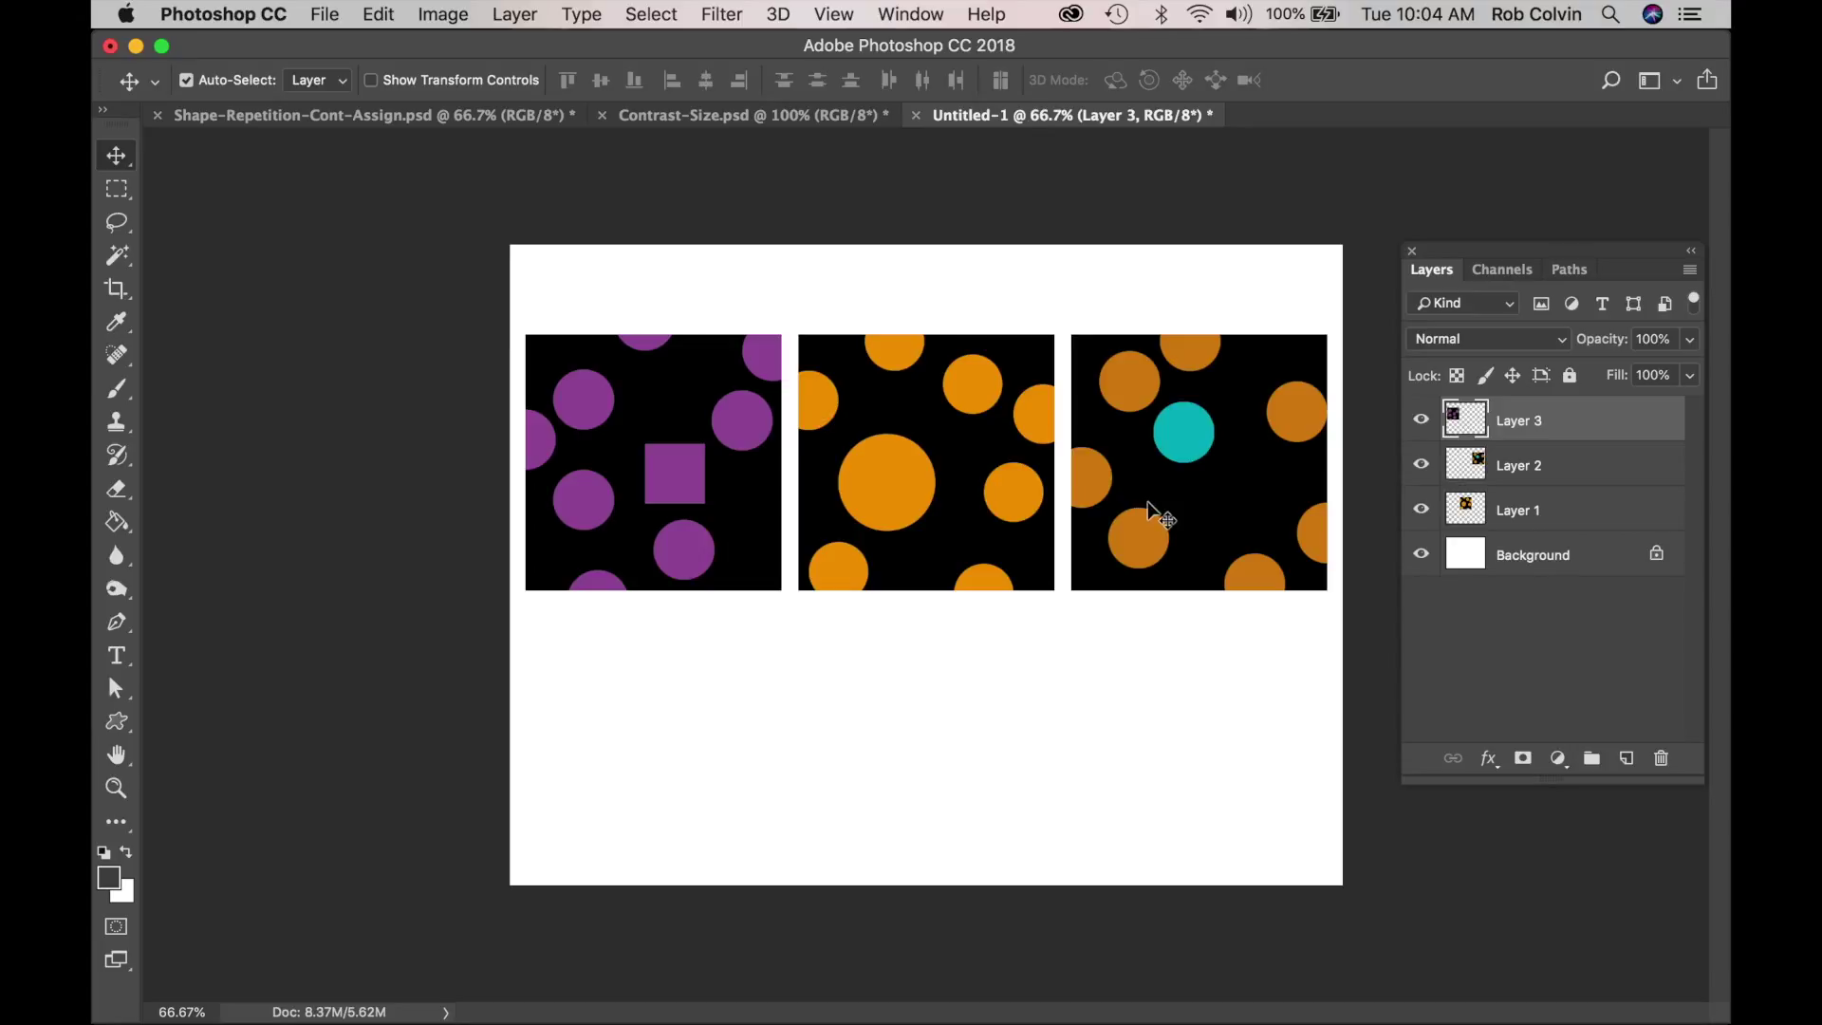
pyautogui.press('super')
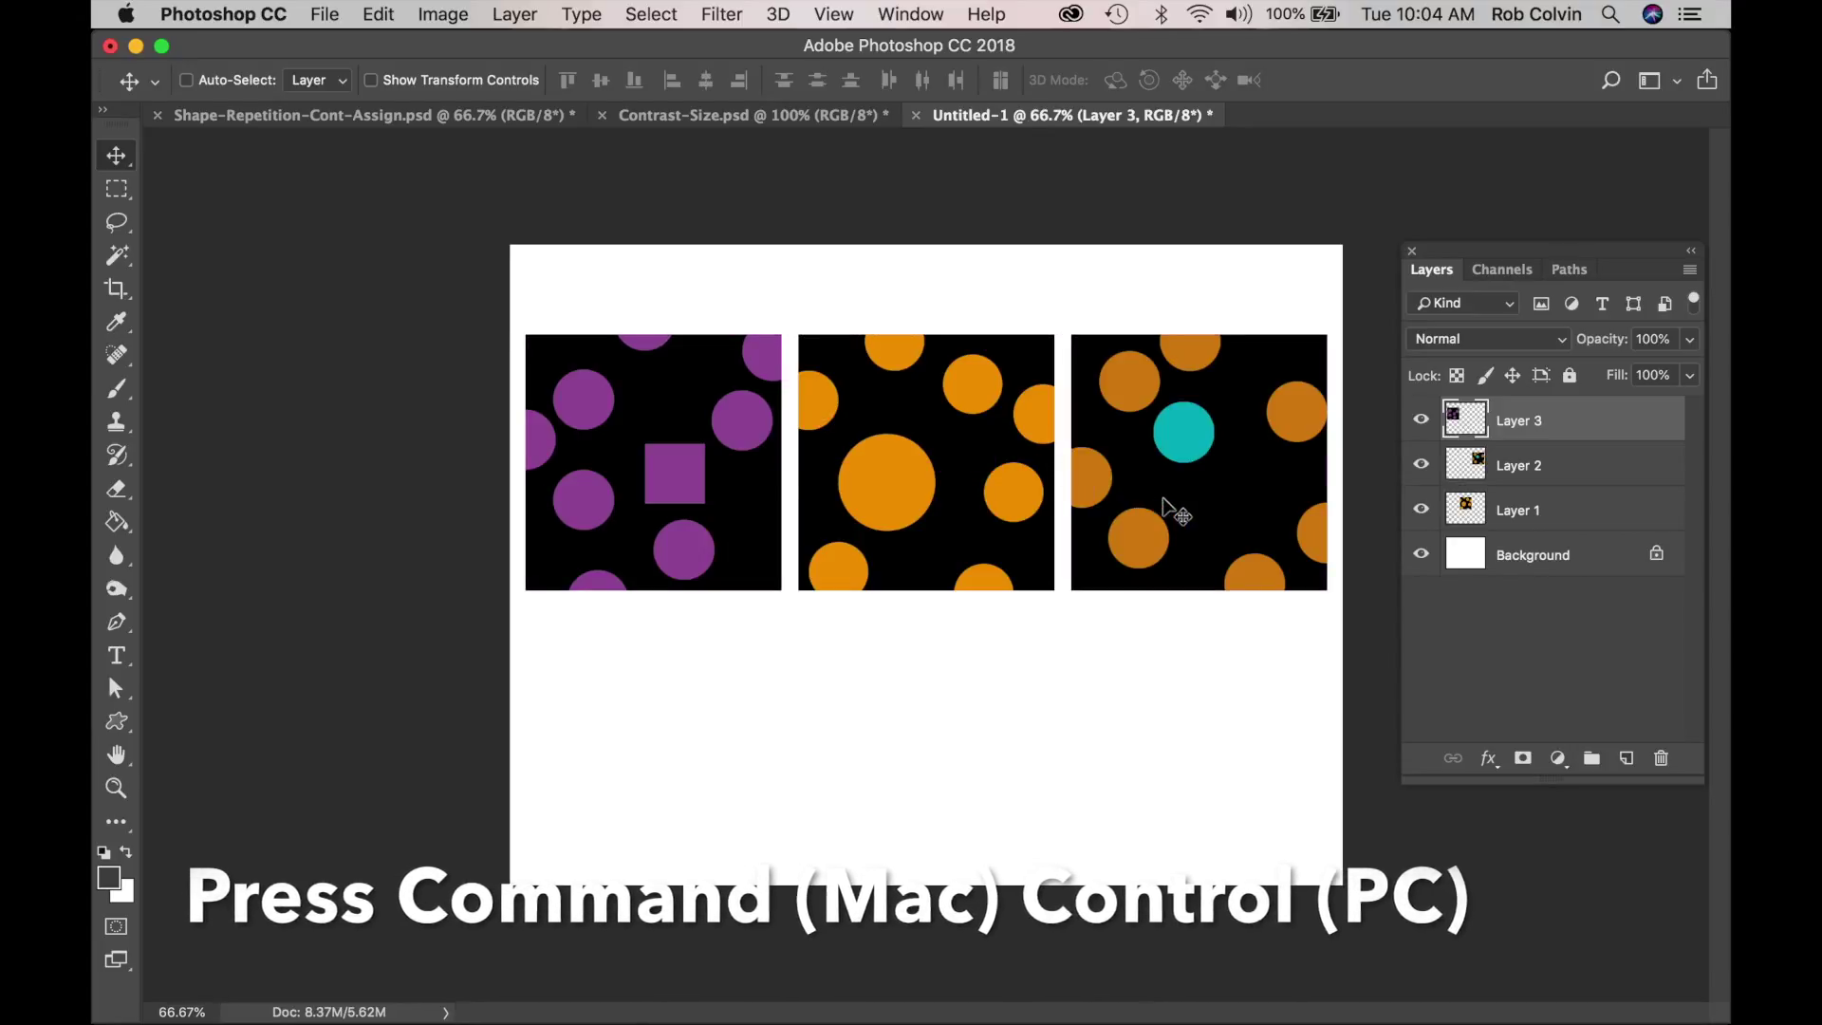
# Step: Select Layers 2 and 1 along with the purple layer and shift the top row slightly lower
pyautogui.keyDown('super'); pyautogui.click(1534, 468); pyautogui.keyUp('super')
pyautogui.keyDown('super'); pyautogui.click(1534, 511); pyautogui.keyUp('super')
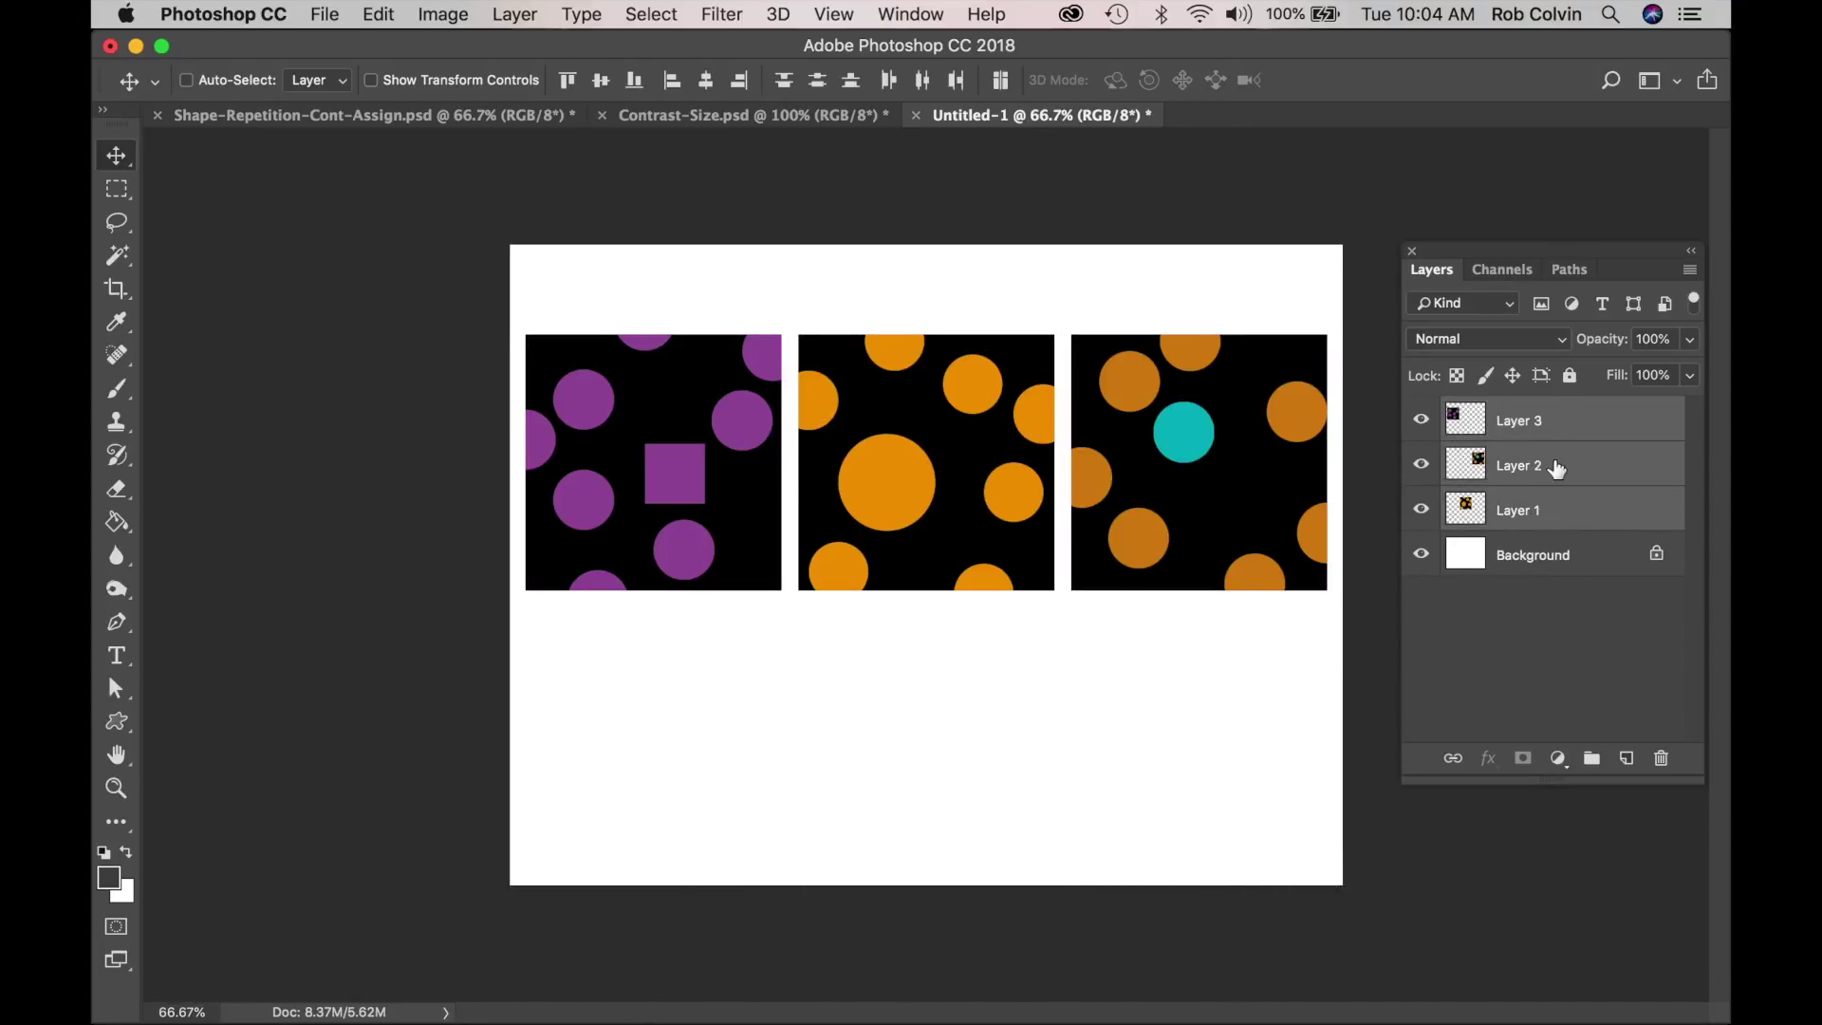
pyautogui.moveTo(957, 463)
pyautogui.mouseDown()
pyautogui.moveTo(952, 517)
pyautogui.moveTo(950, 459)
pyautogui.moveTo(968, 459)
pyautogui.moveTo(944, 465)
pyautogui.mouseUp()
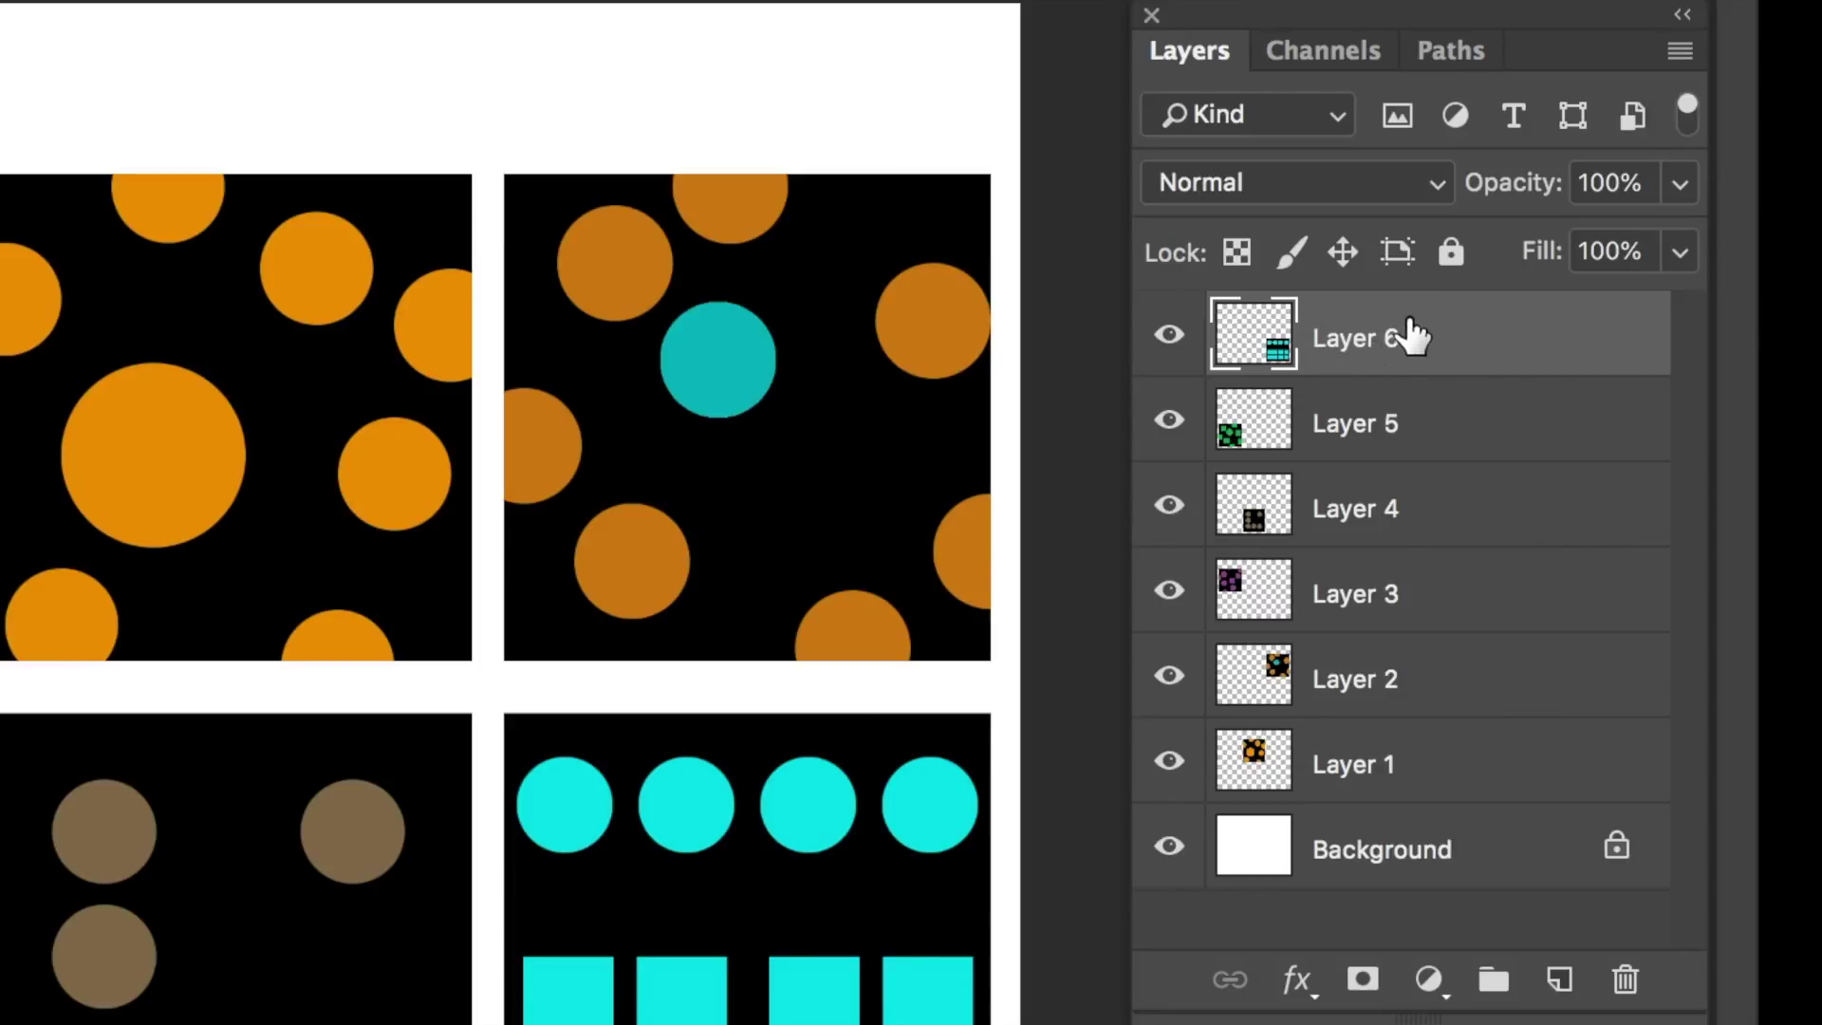
# Step: Select all six design layers and nudge the grid up two steps
pyautogui.keyDown('shift'); pyautogui.click(1388, 769); pyautogui.keyUp('shift')
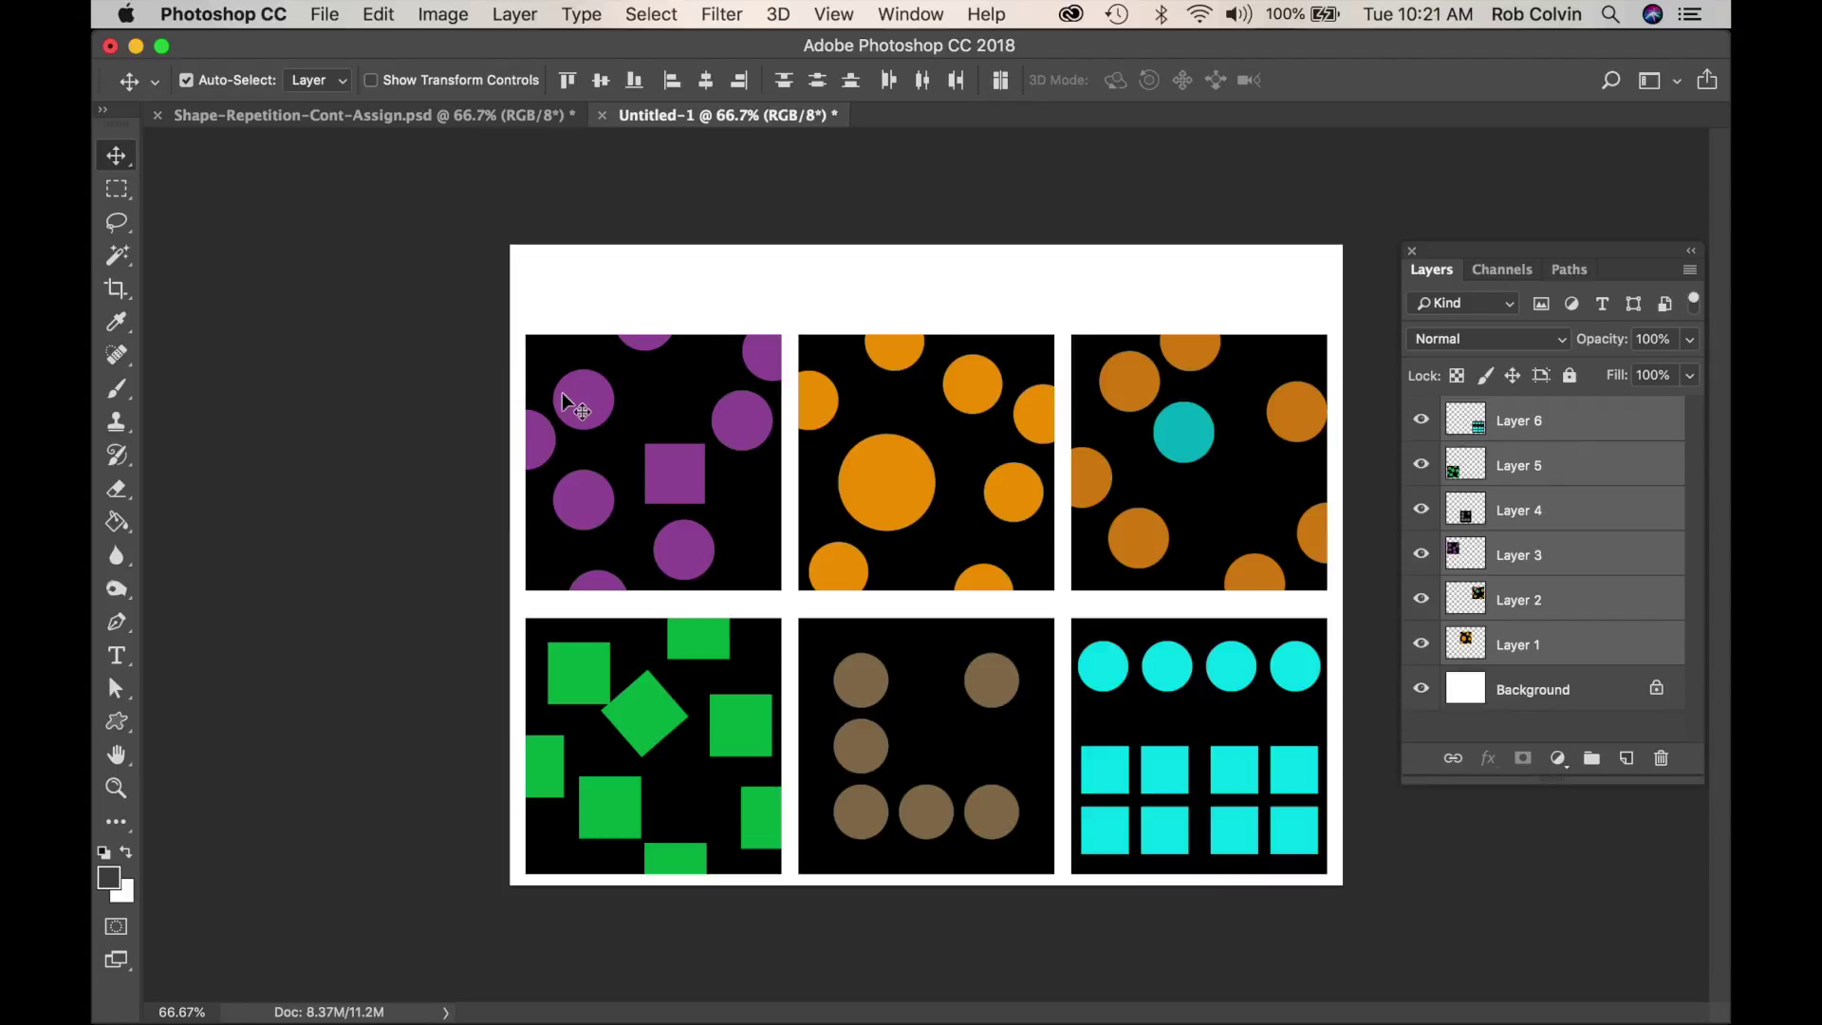
pyautogui.press('Up')
pyautogui.press('Up')
pyautogui.press('Up')
pyautogui.press('Up')
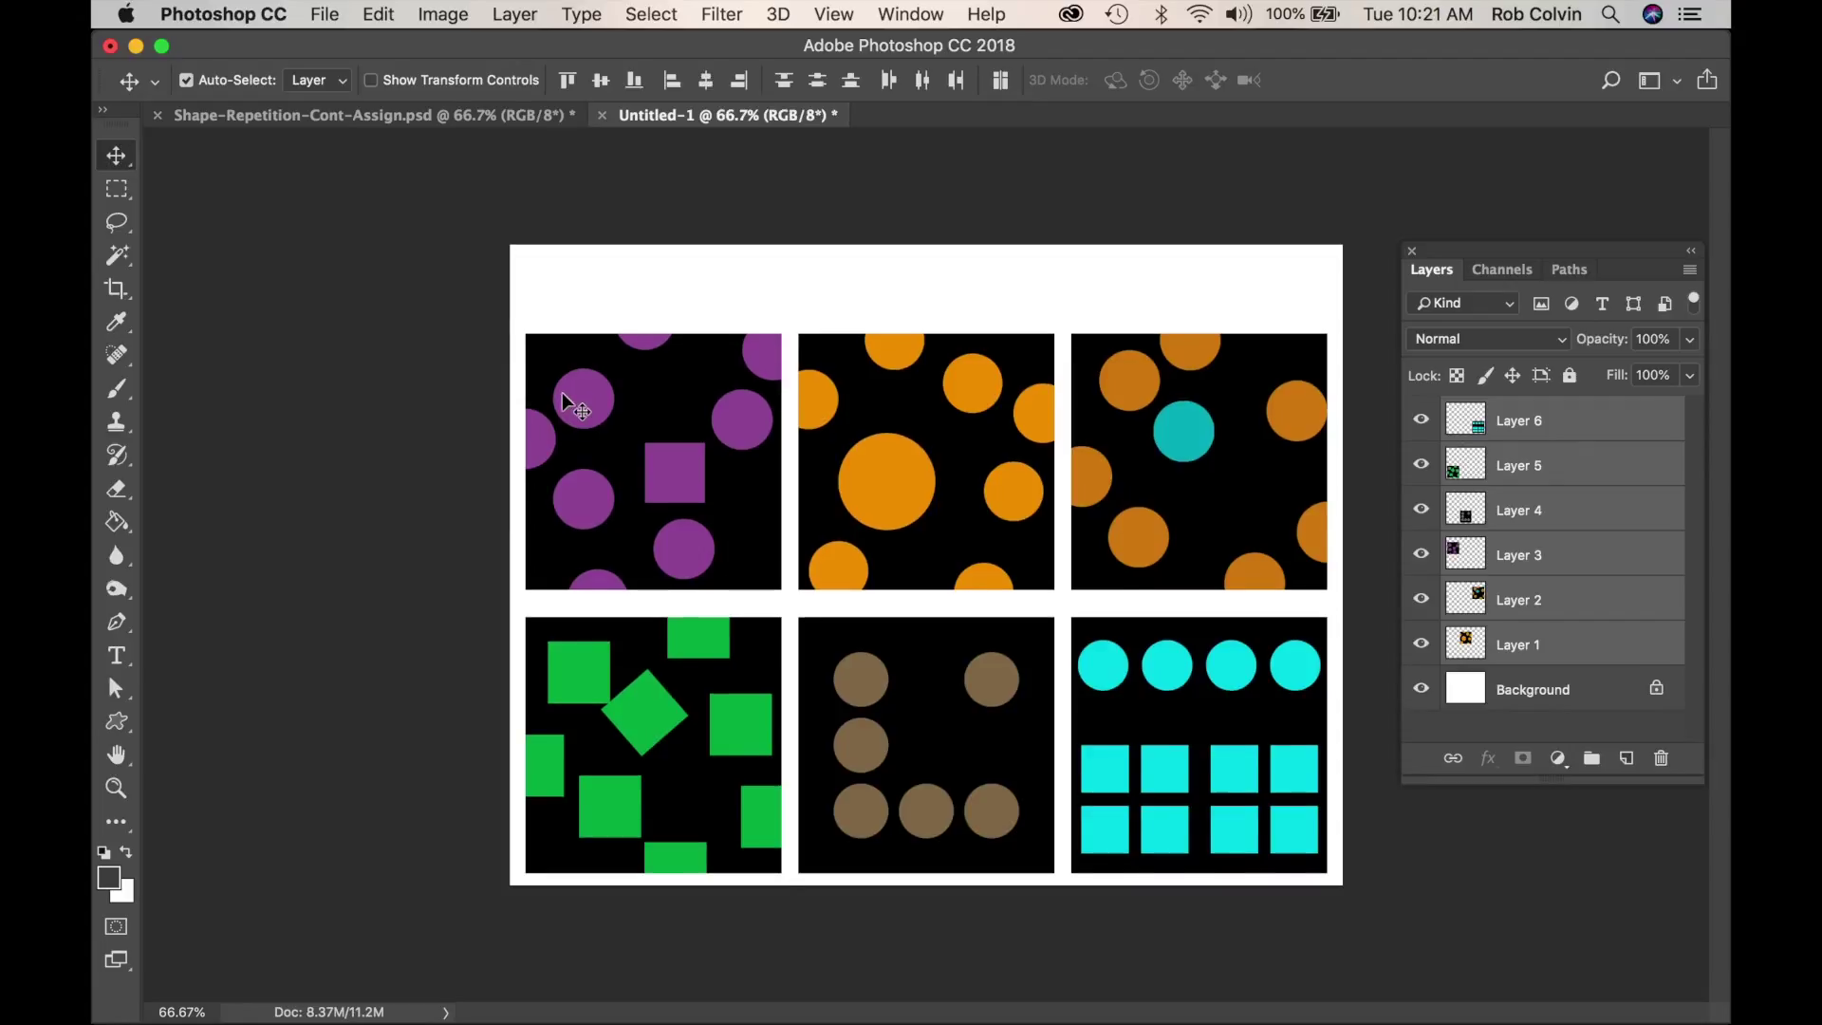
pyautogui.press('Up')
pyautogui.press('Up')
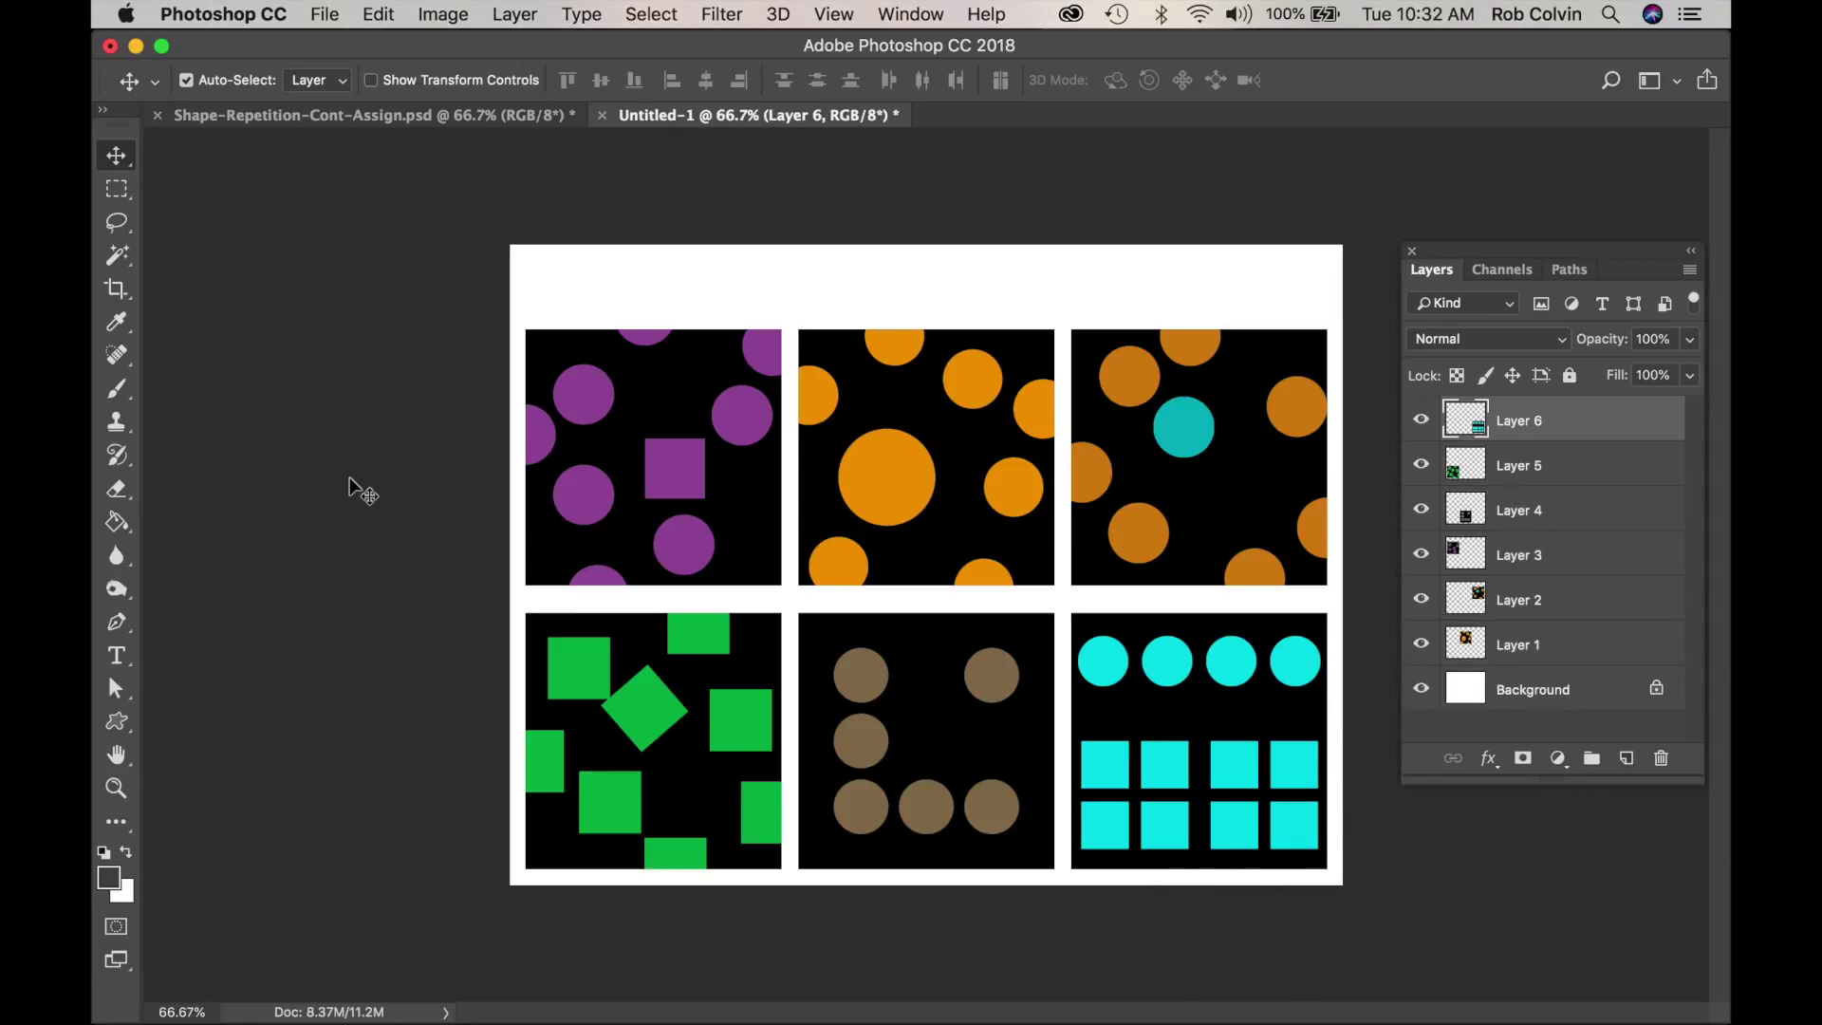
# Step: Paste the SHAPE - REPETITION - CONTRAST title into the top margin and centre it above the grid
pyautogui.press('t')
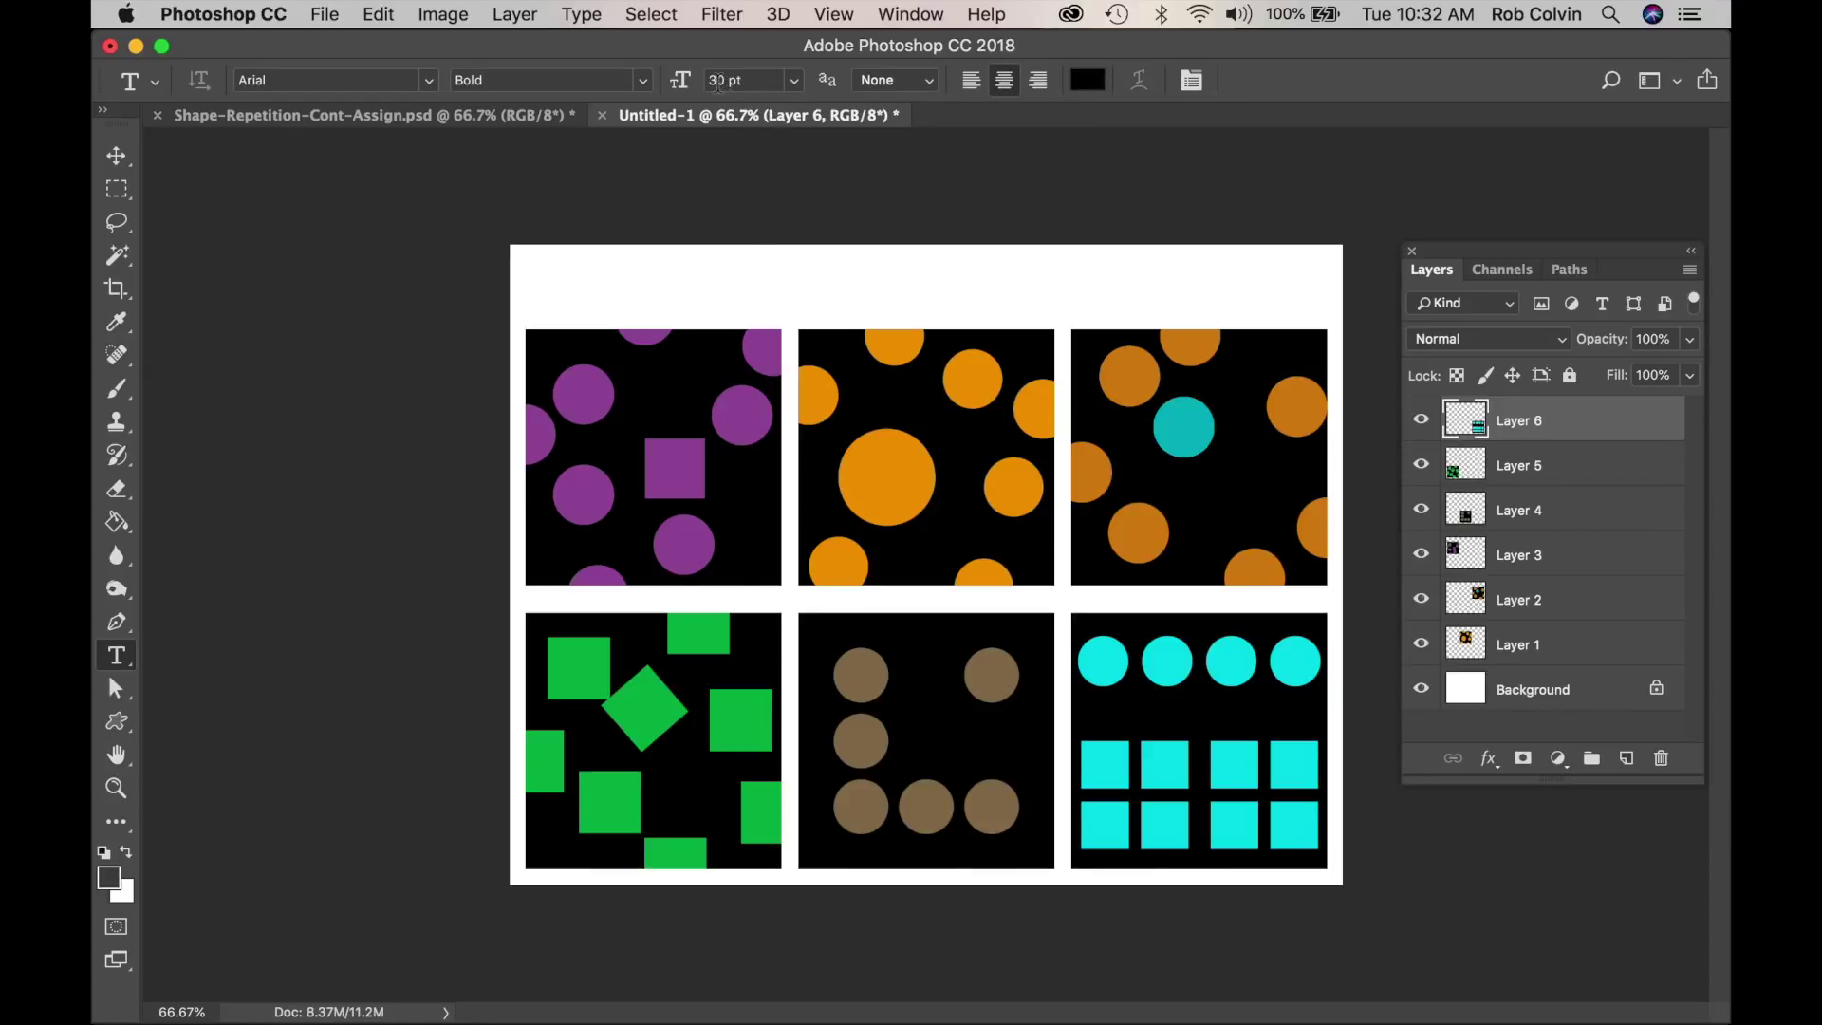
pyautogui.click(919, 288)
pyautogui.write('SHAPE - REPETITION - CONTRAST')
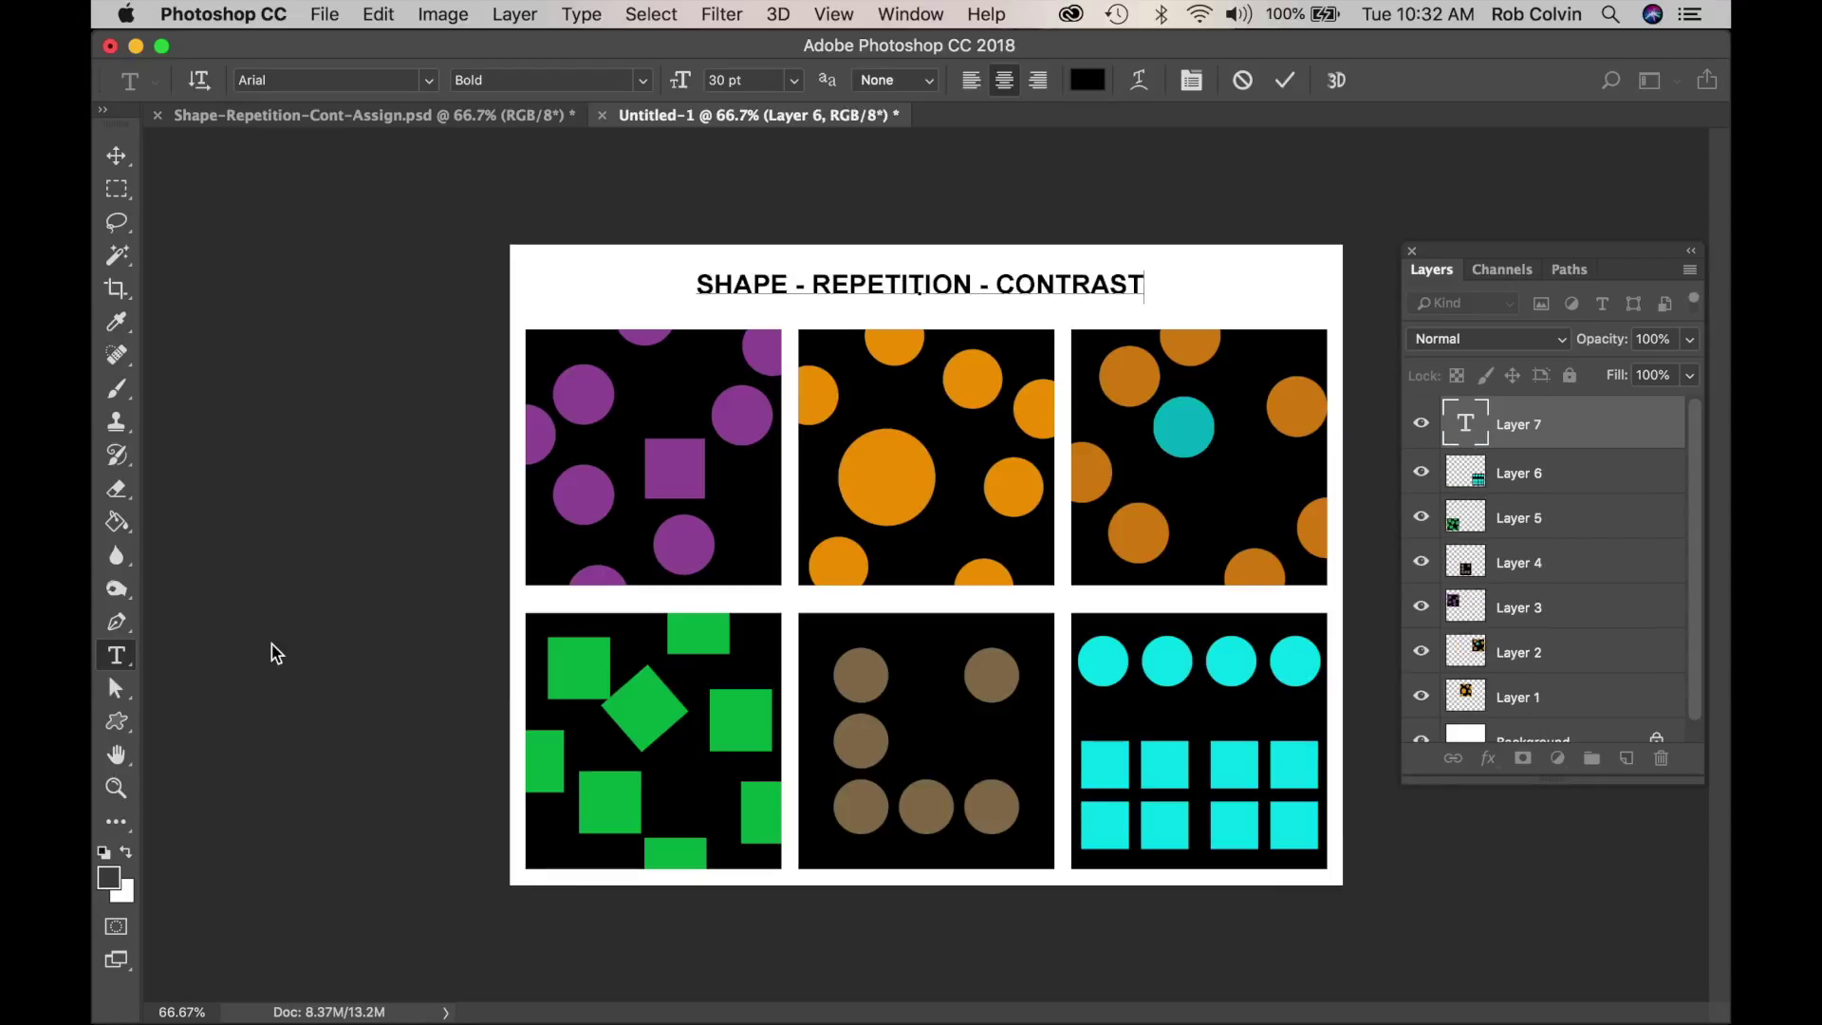
pyautogui.press('super+Return')
pyautogui.press('v')
pyautogui.moveTo(938, 294); pyautogui.dragTo(979, 301)
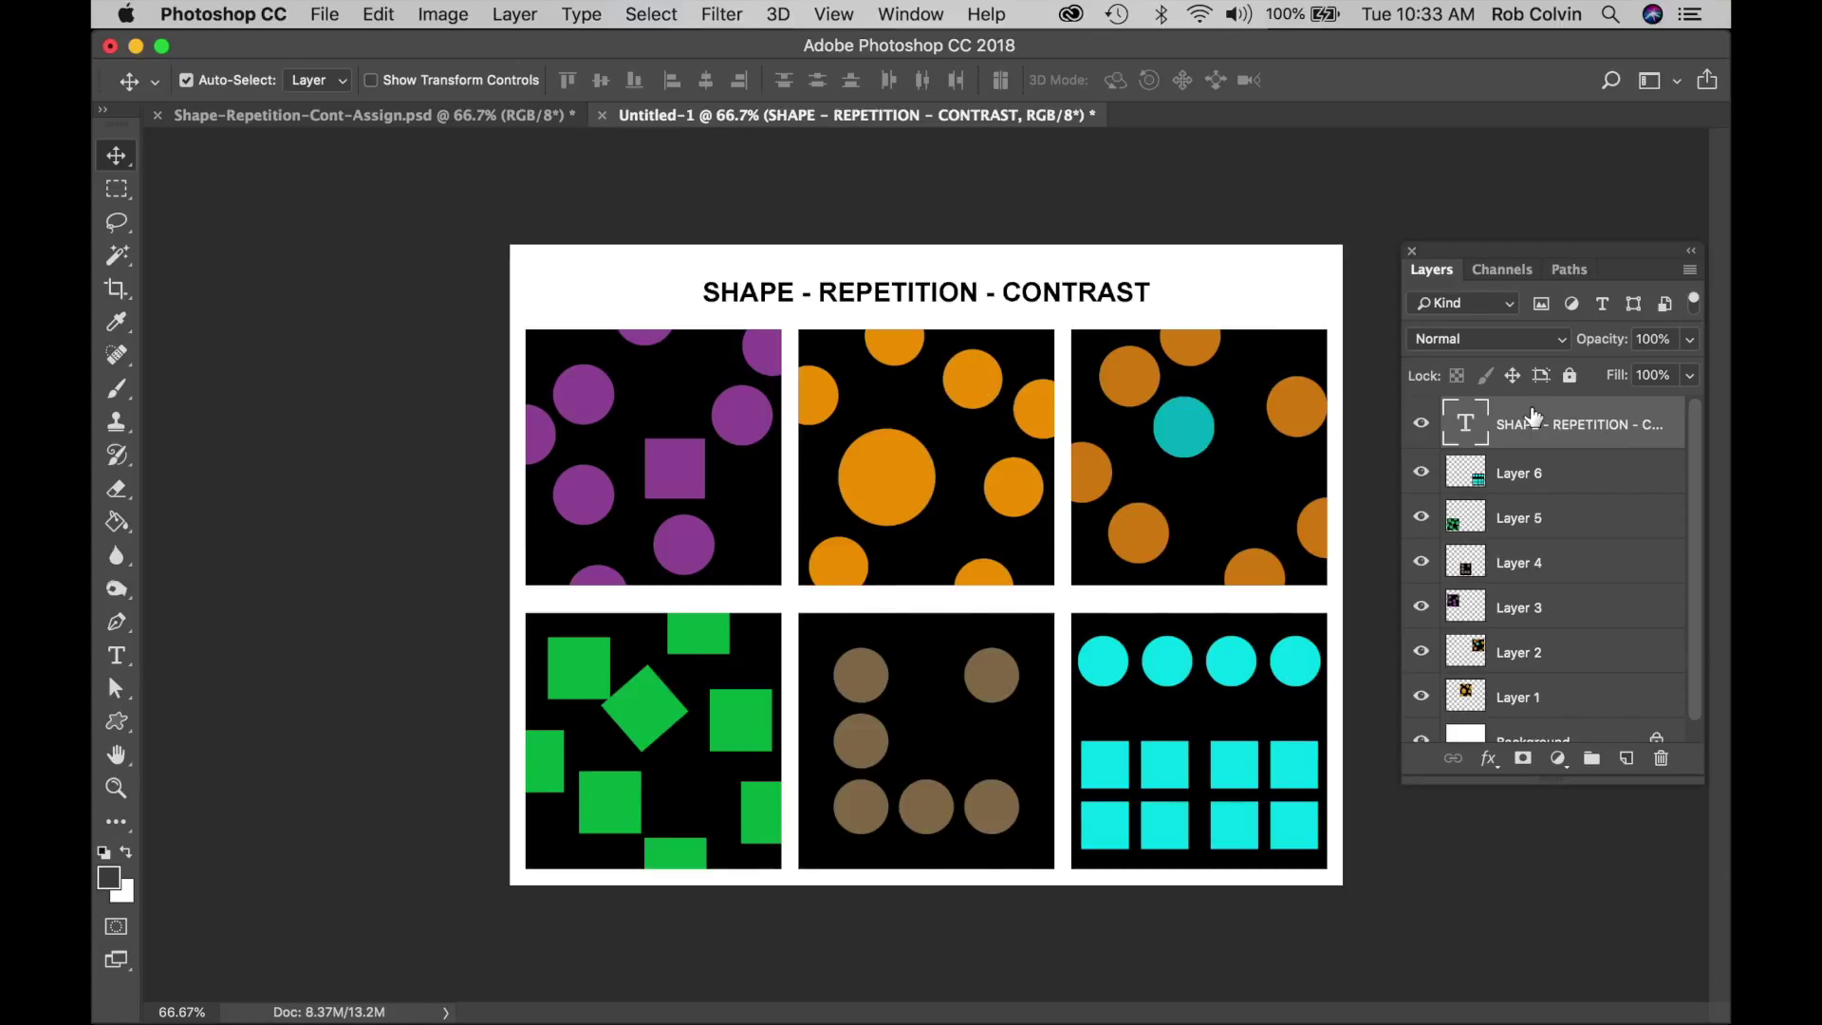
pyautogui.press('Up')
pyautogui.press('Up')
pyautogui.press('Up')
pyautogui.press('Up')
pyautogui.press('Up')
pyautogui.press('Up')
pyautogui.press('Up')
pyautogui.press('Up')
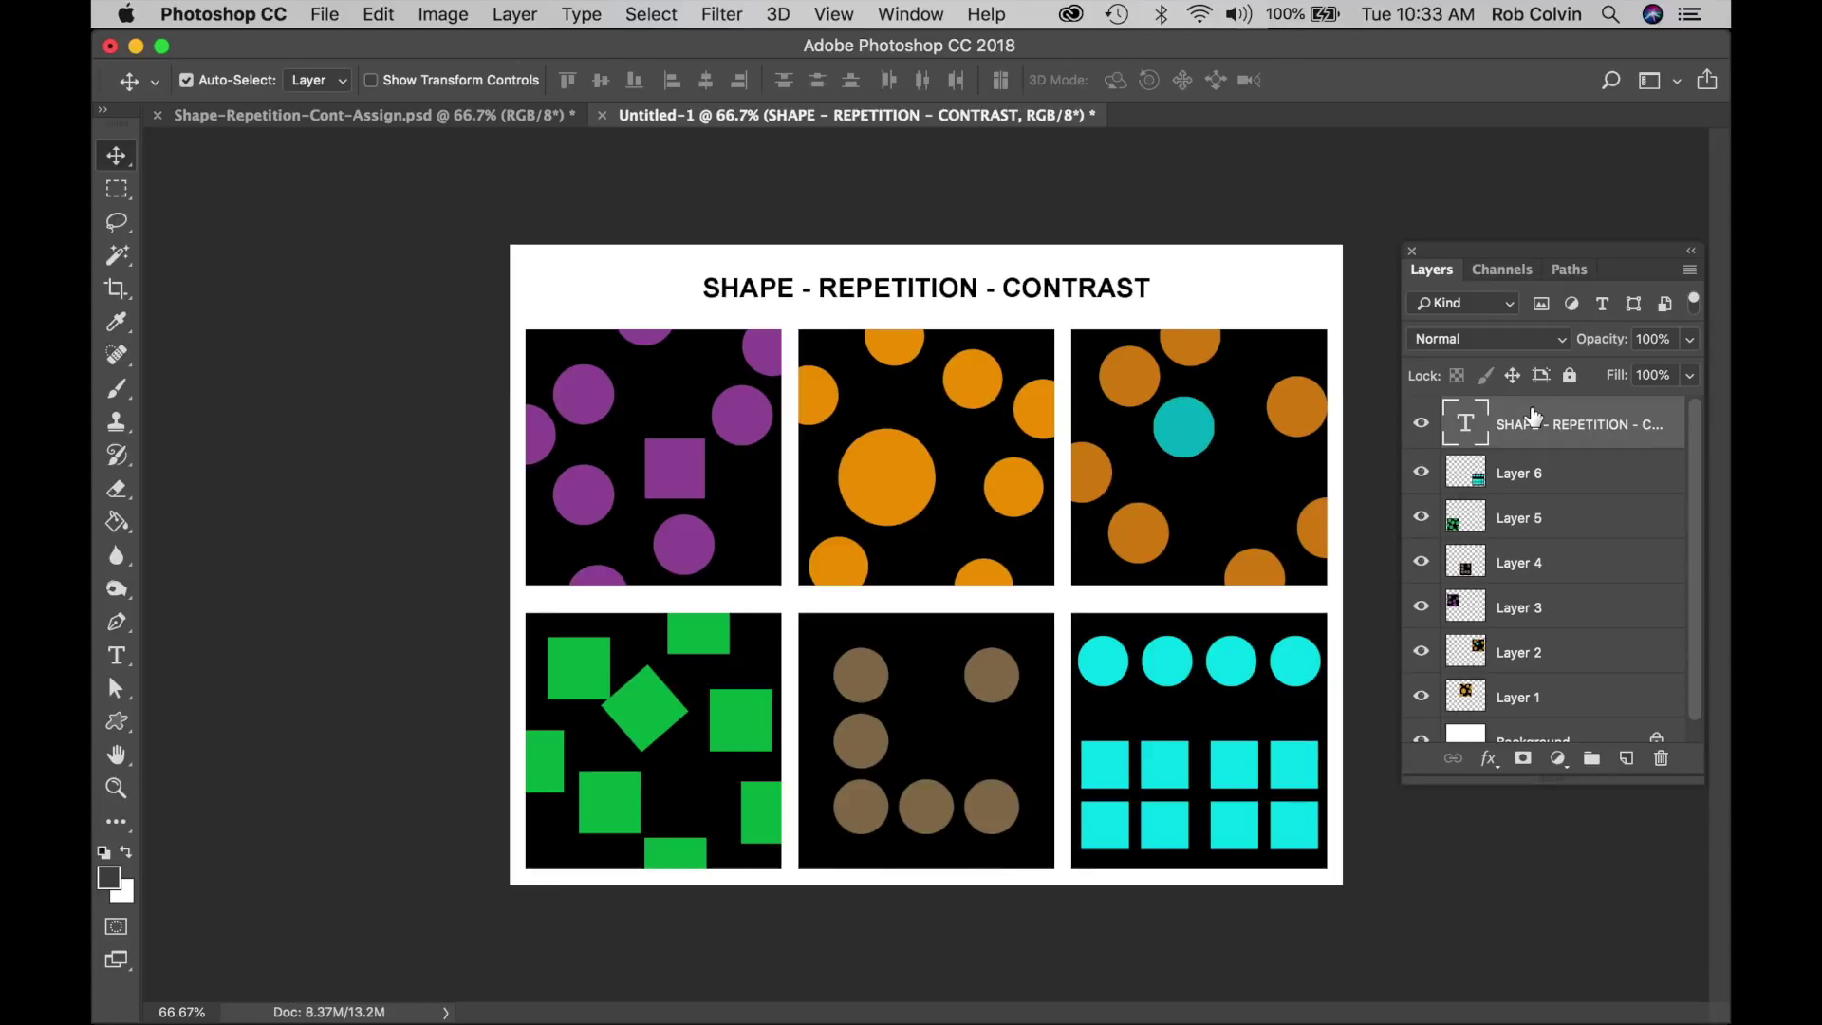
pyautogui.press('Up')
pyautogui.press('Up')
pyautogui.press('Up')
pyautogui.press('Up')
pyautogui.press('Up')
pyautogui.press('Up')
pyautogui.press('Up')
pyautogui.press('t')
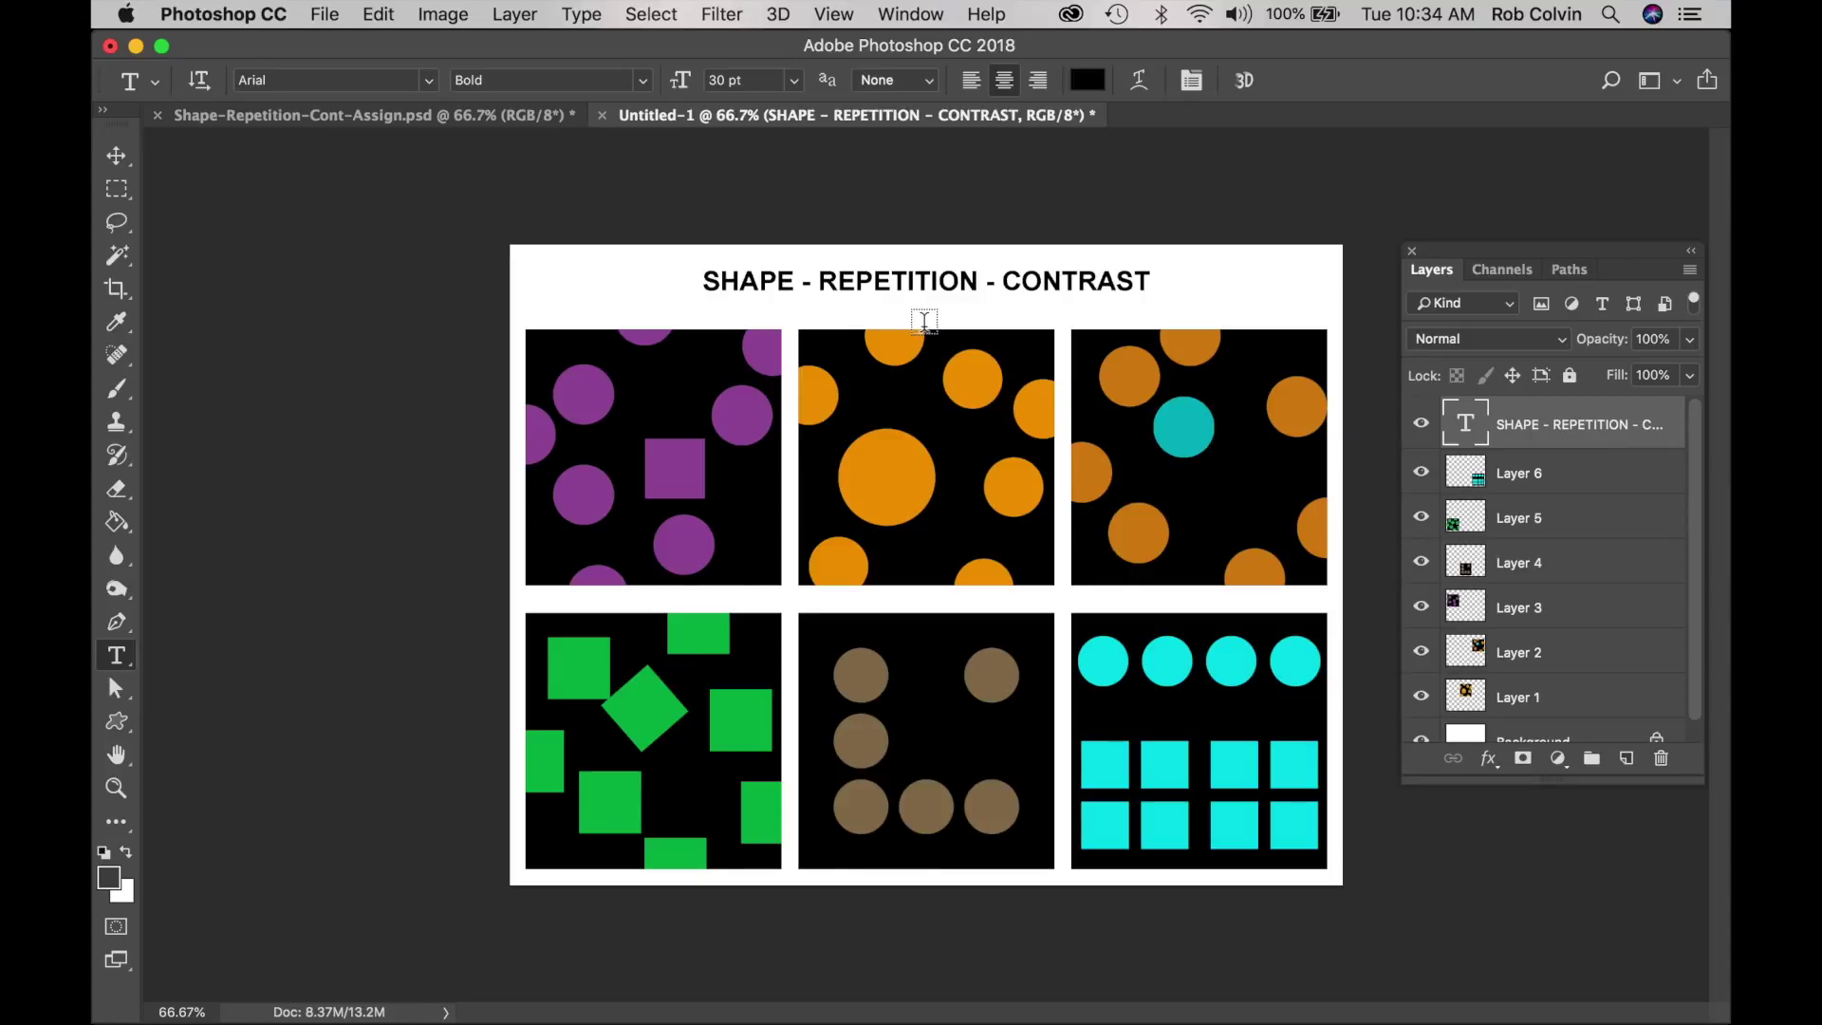
# Step: Add a 12 pt CONTRAST IN SIZE caption just above the orange top-middle design
pyautogui.click(924, 322)
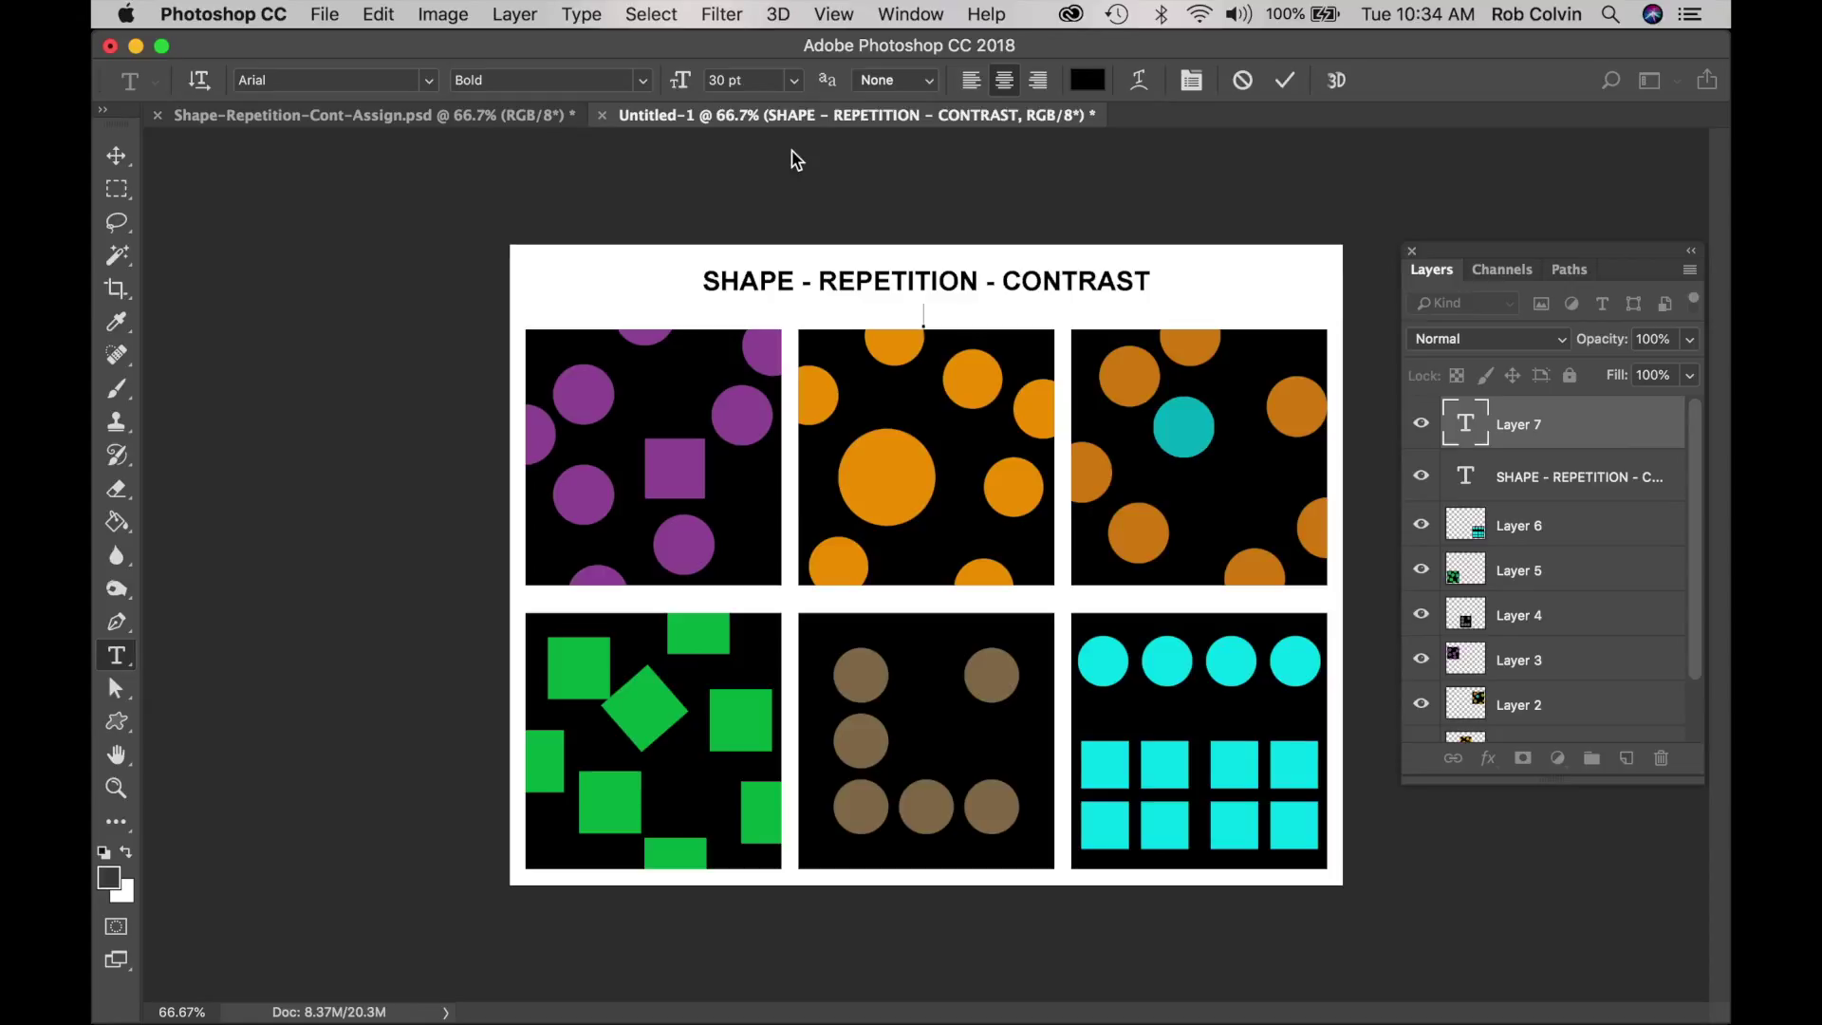
pyautogui.write('CONTRAST IN SIZE')
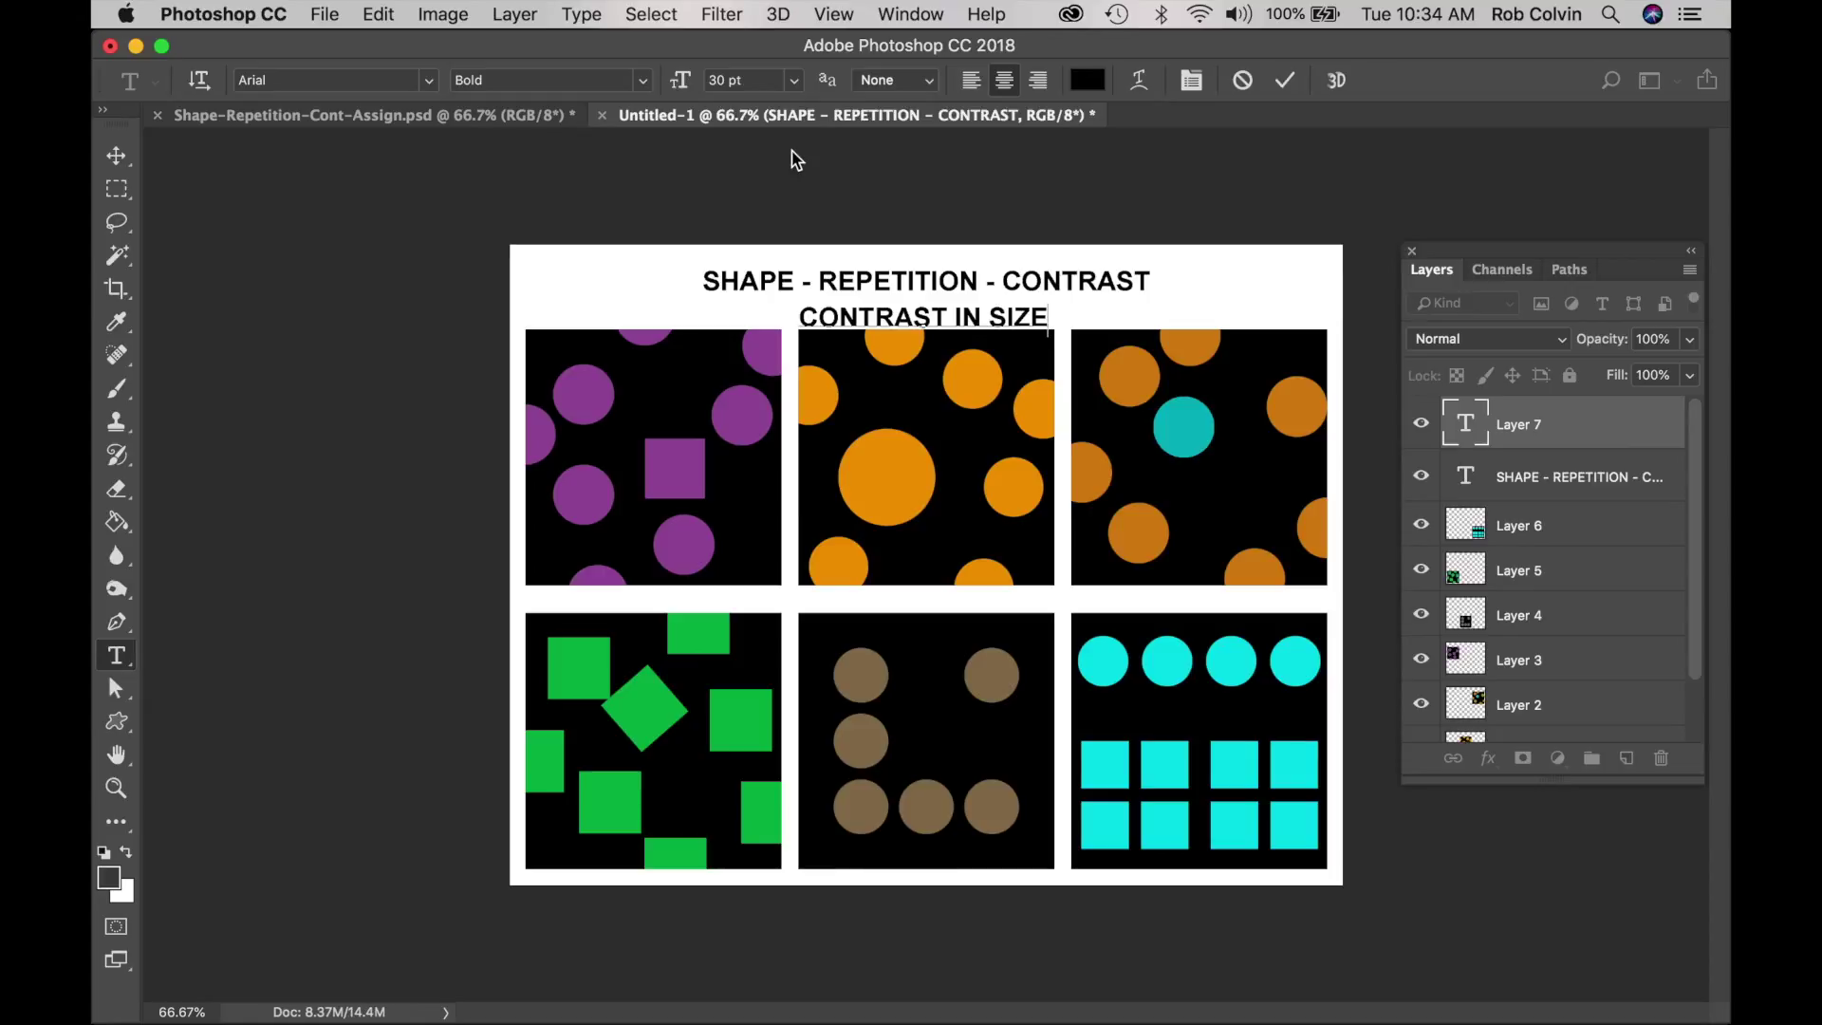
pyautogui.moveTo(1048, 319); pyautogui.dragTo(799, 317)
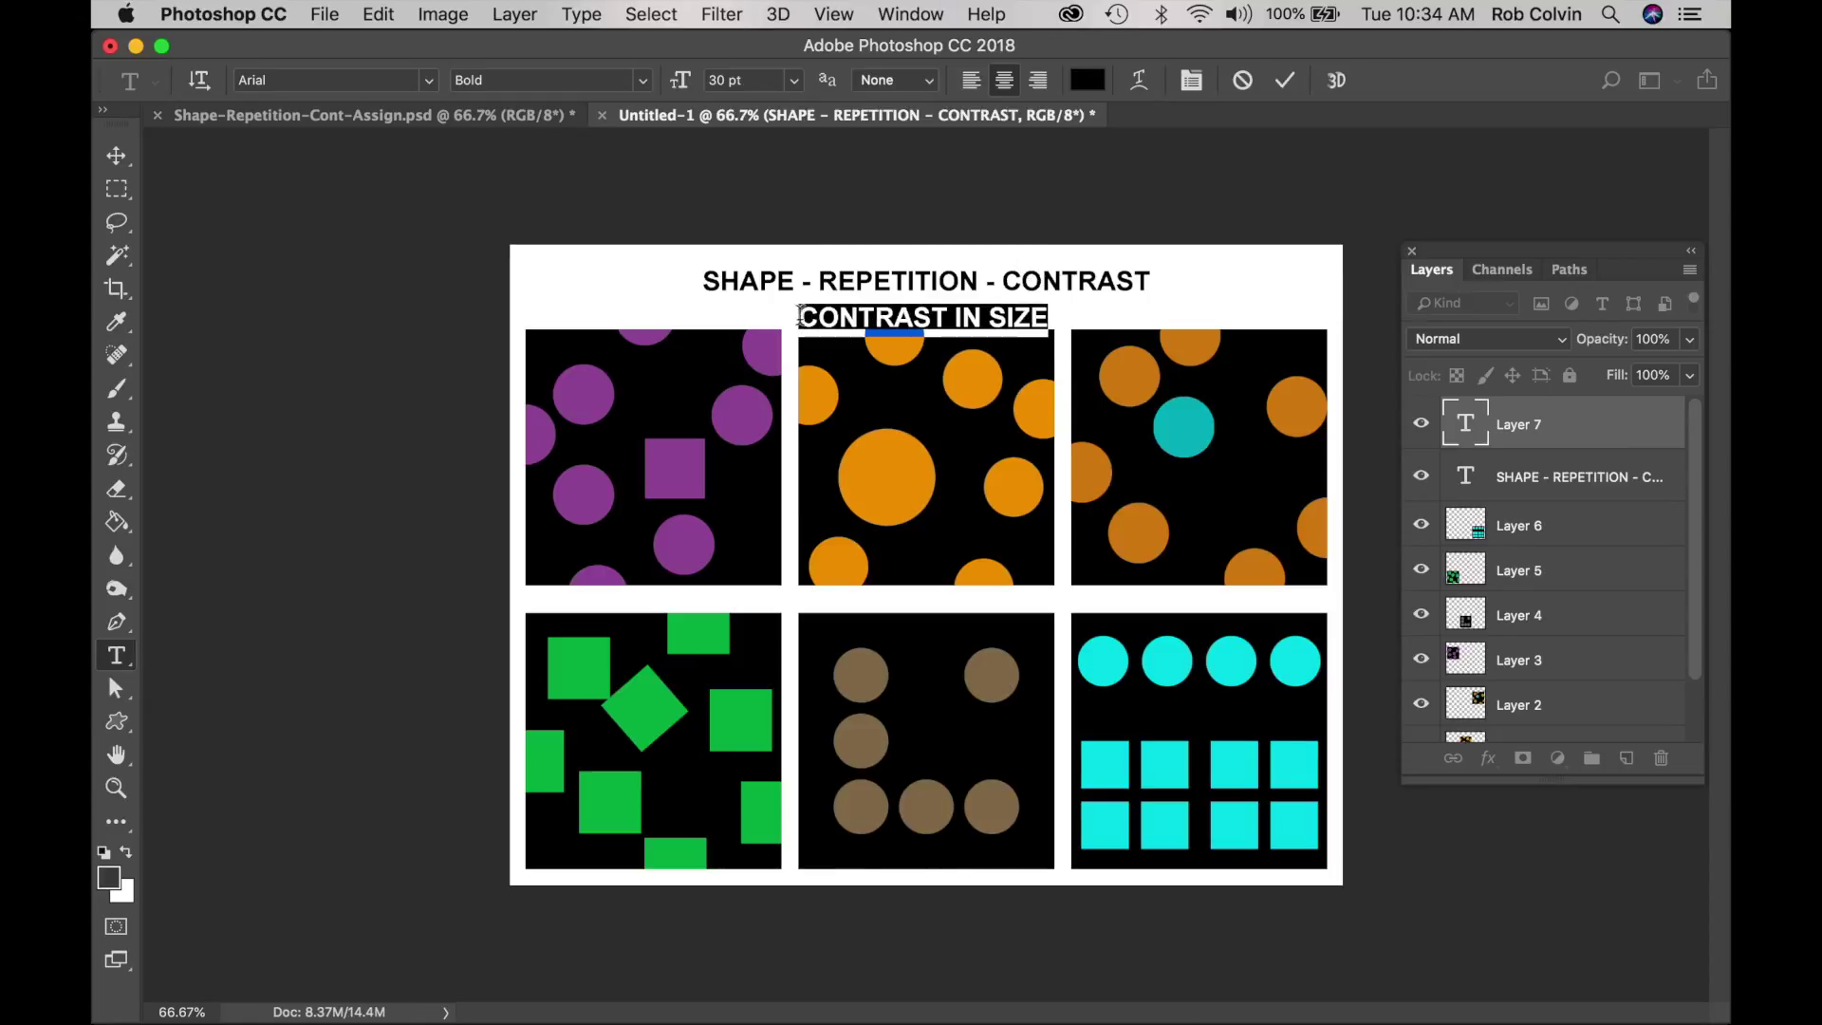
pyautogui.click(794, 80)
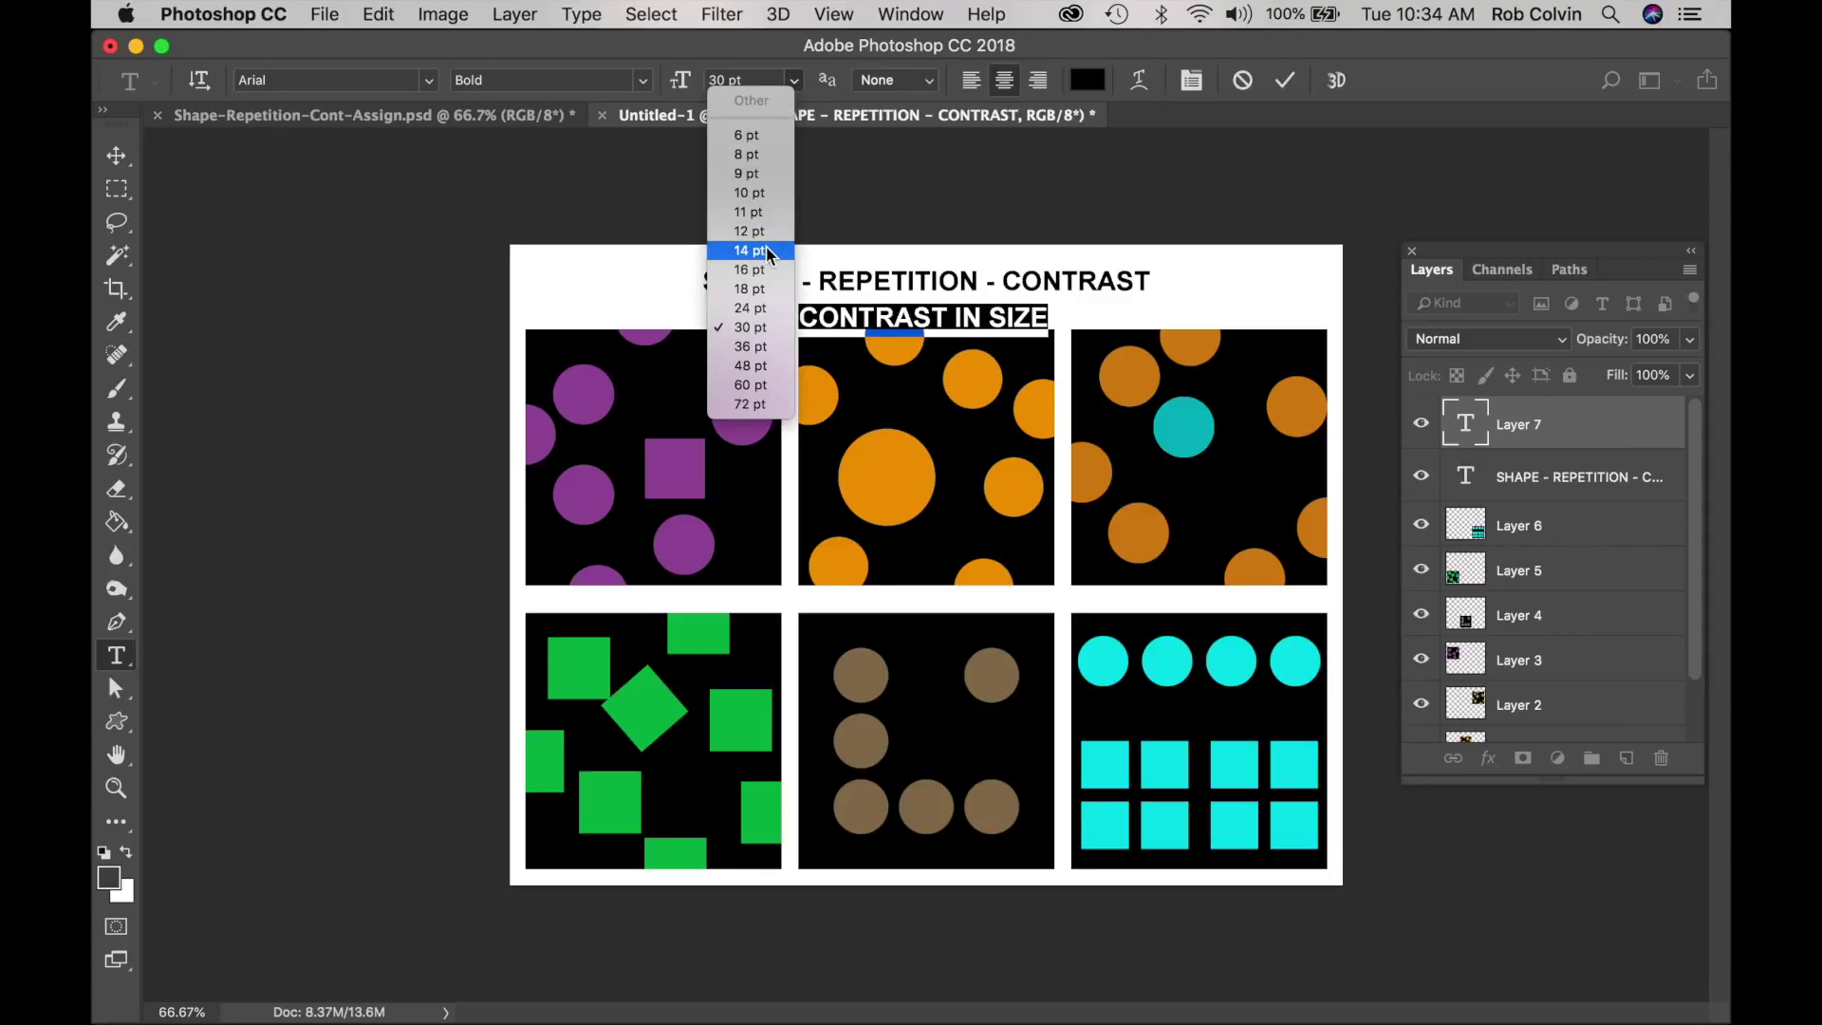
pyautogui.press('Escape')
pyautogui.write('12')
pyautogui.press('Return')
pyautogui.press('super+Return')
pyautogui.press('v')
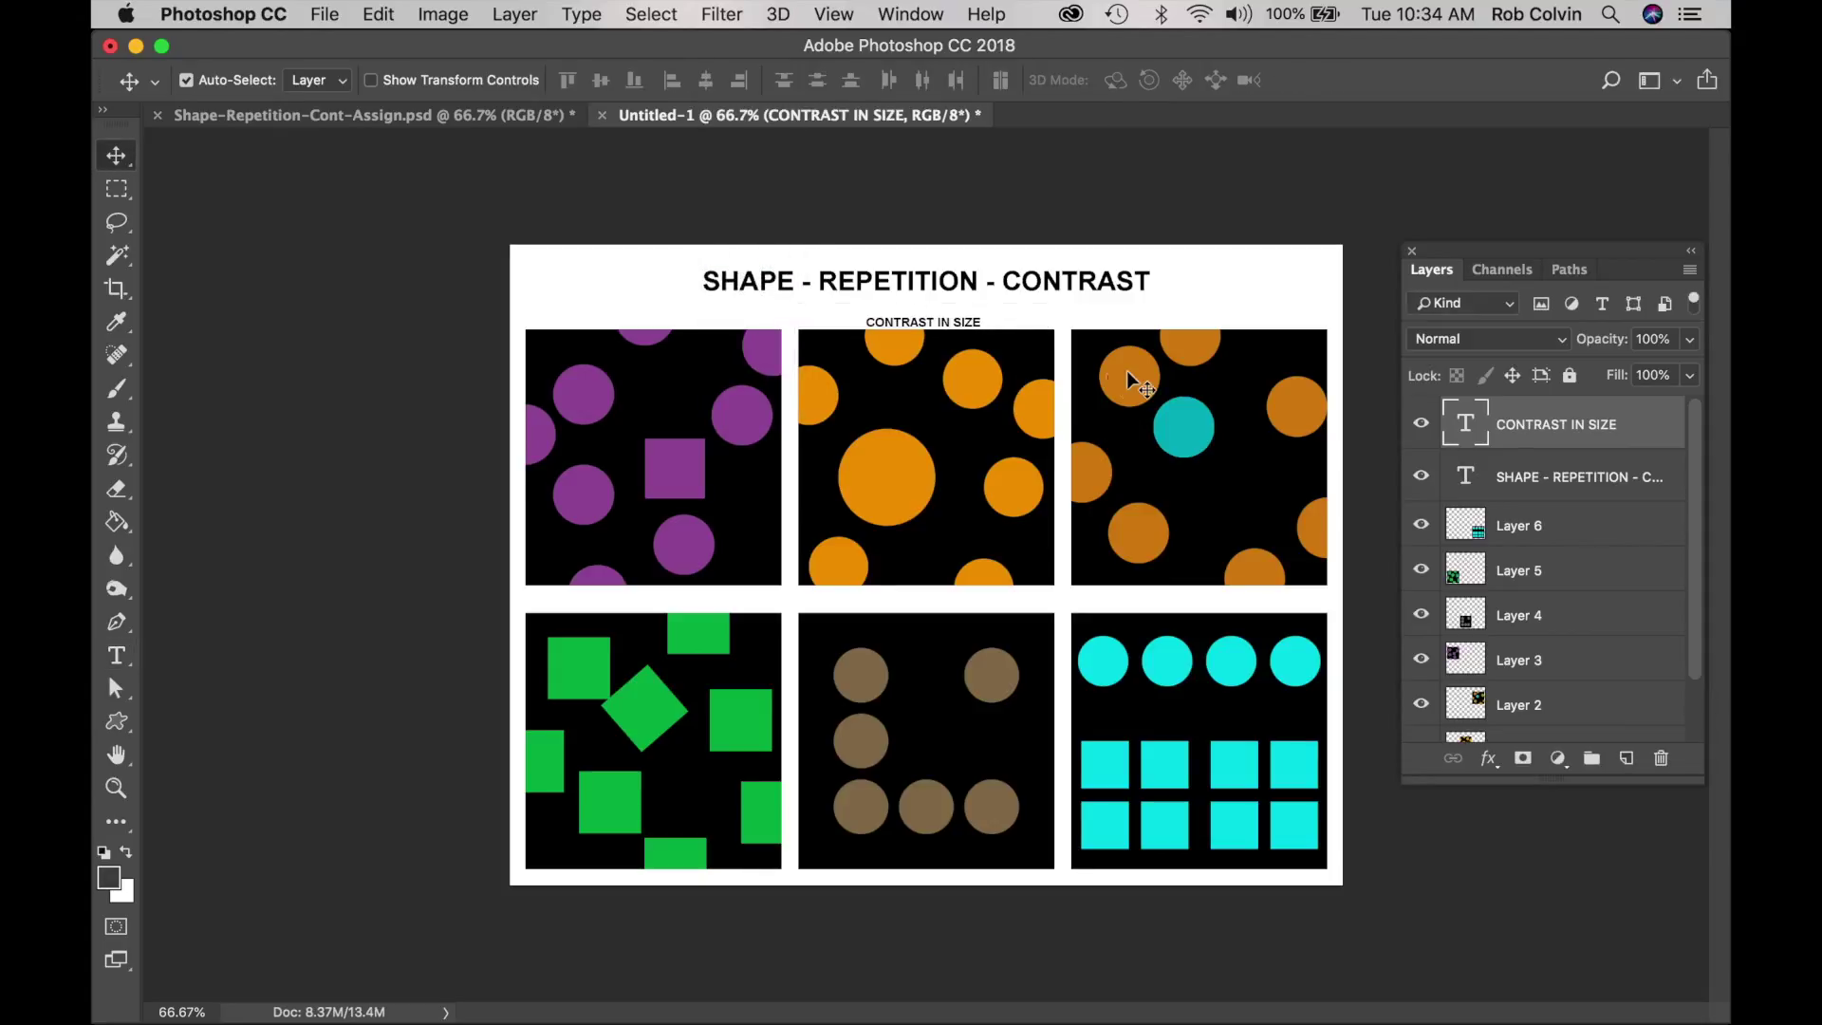
pyautogui.moveTo(970, 324); pyautogui.dragTo(969, 319)
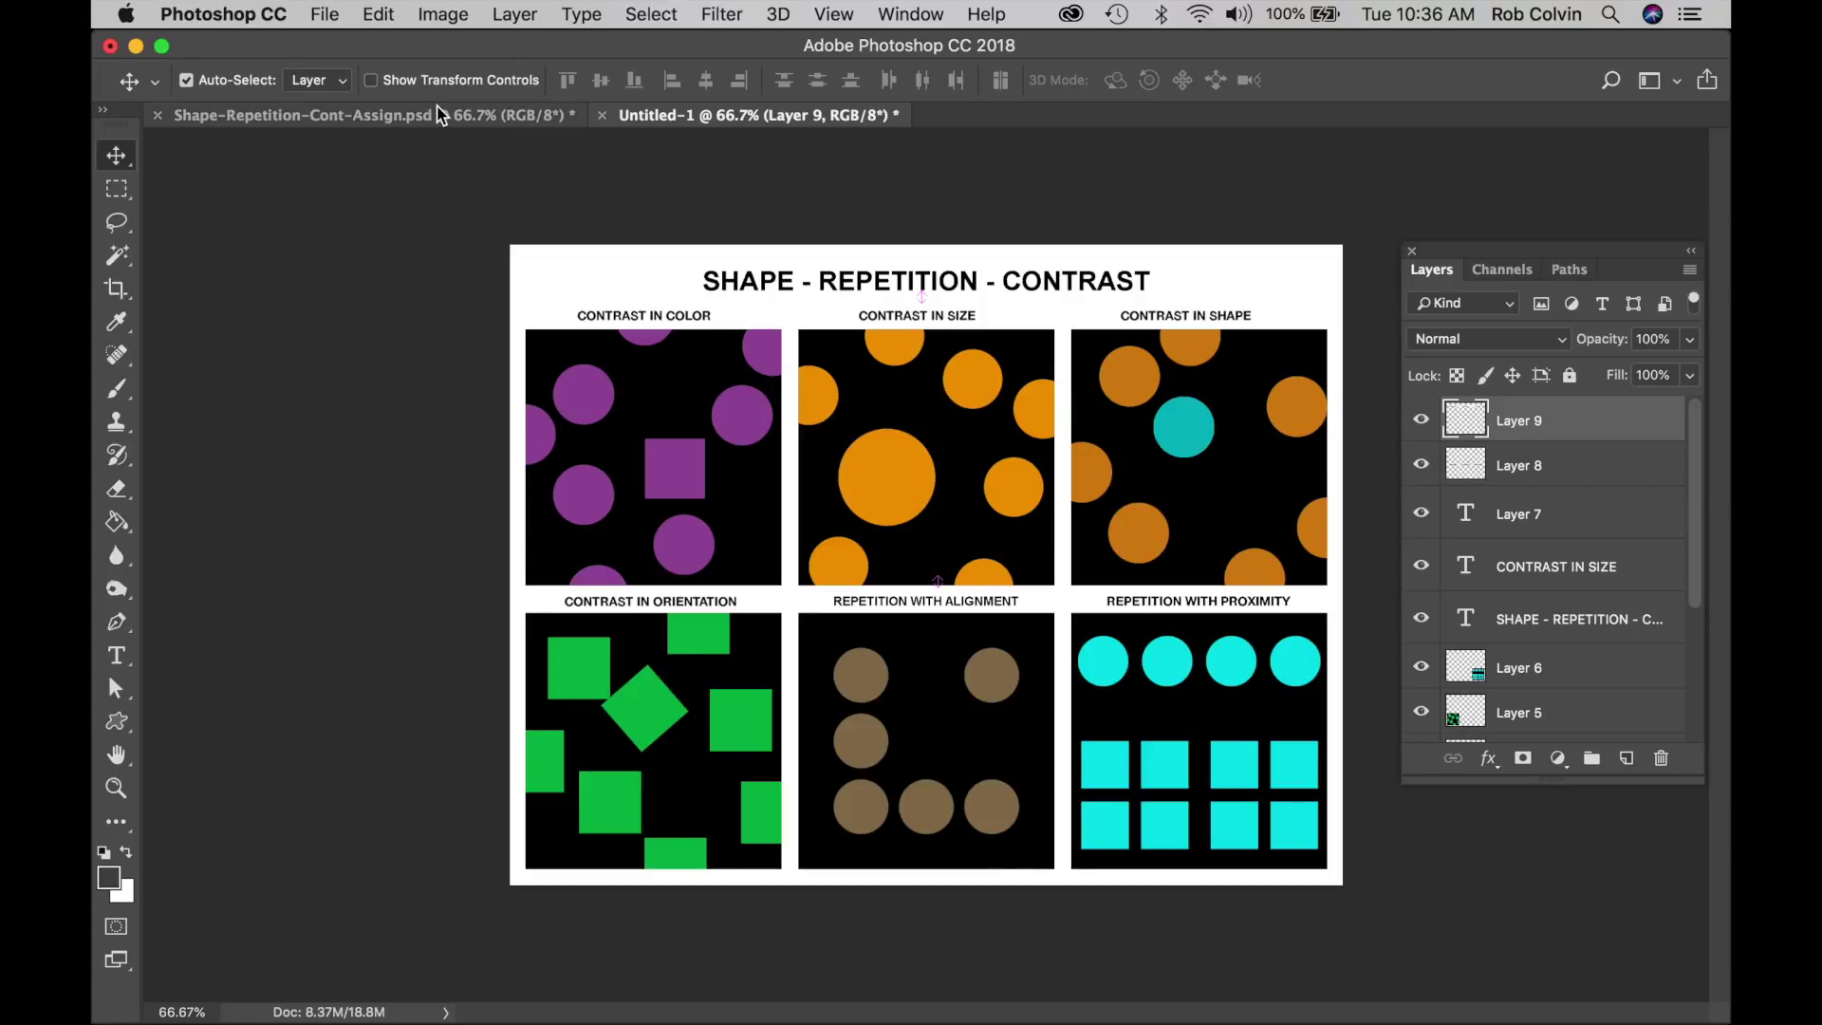
# Step: Flatten the image to one Background layer and save it as a JPEG under a new file name ending '-Contrasts'
pyautogui.click(514, 16)
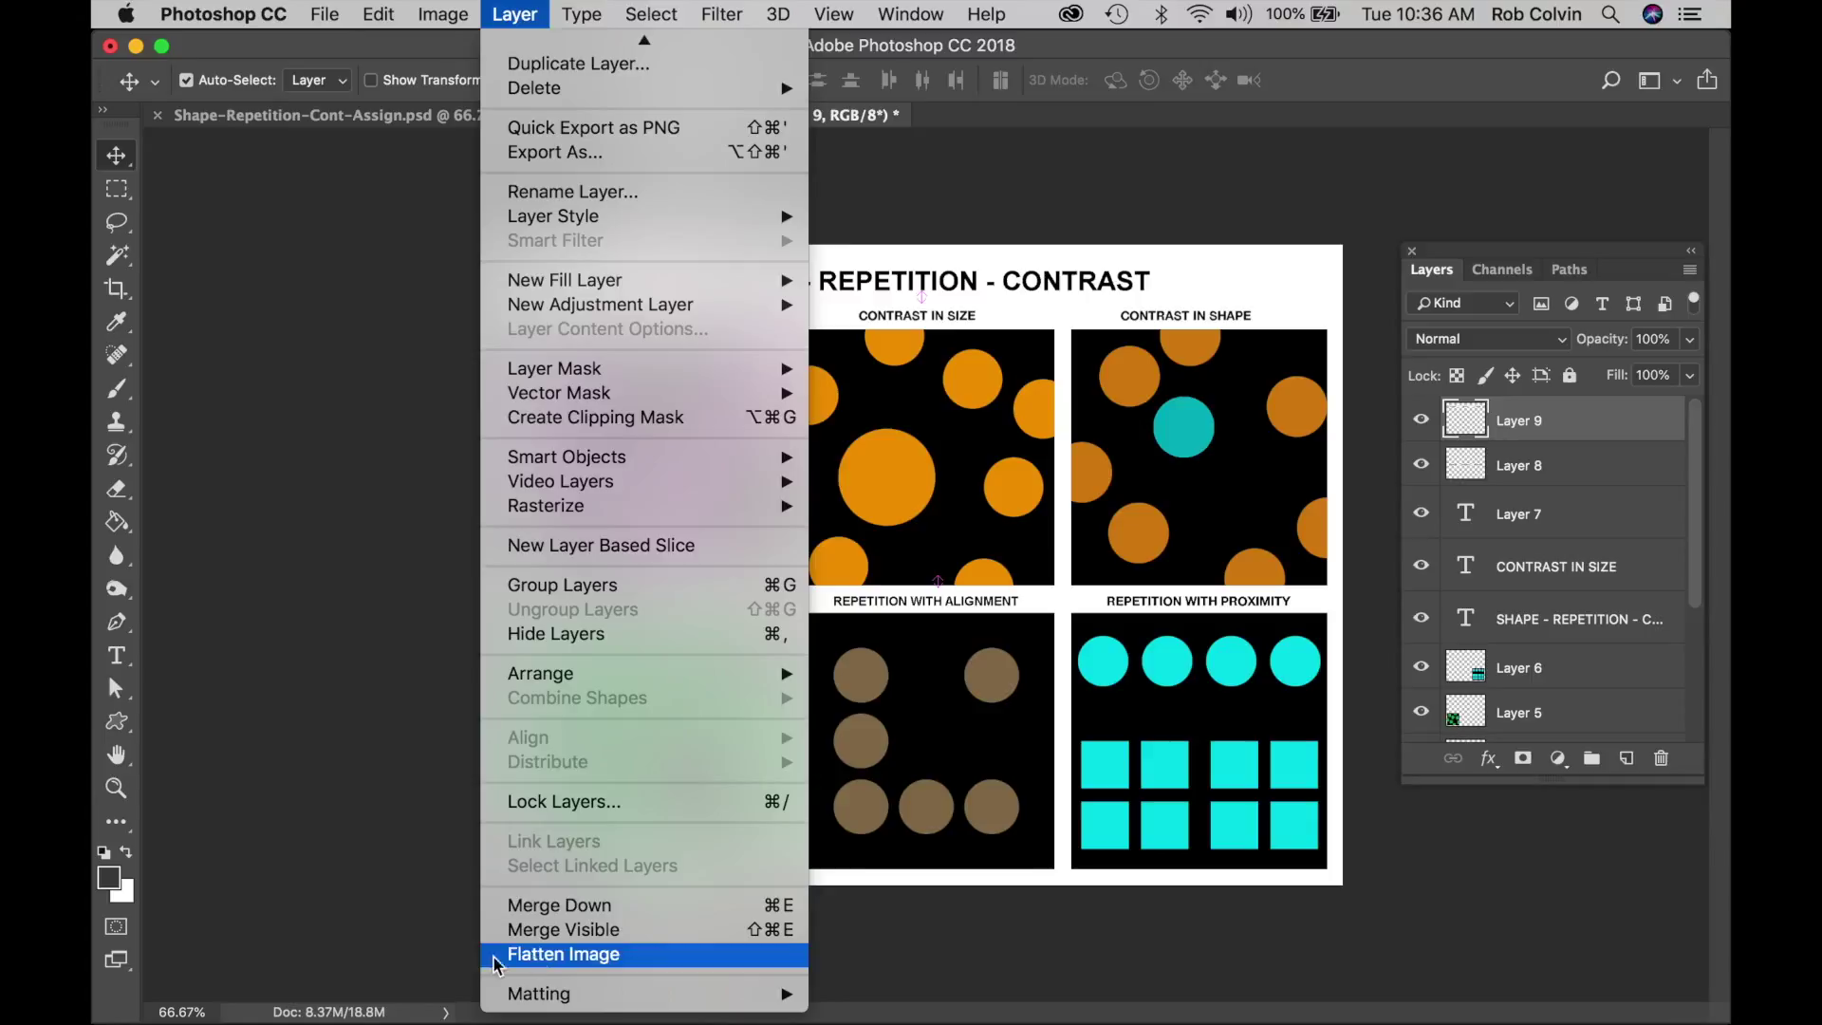
pyautogui.click(641, 957)
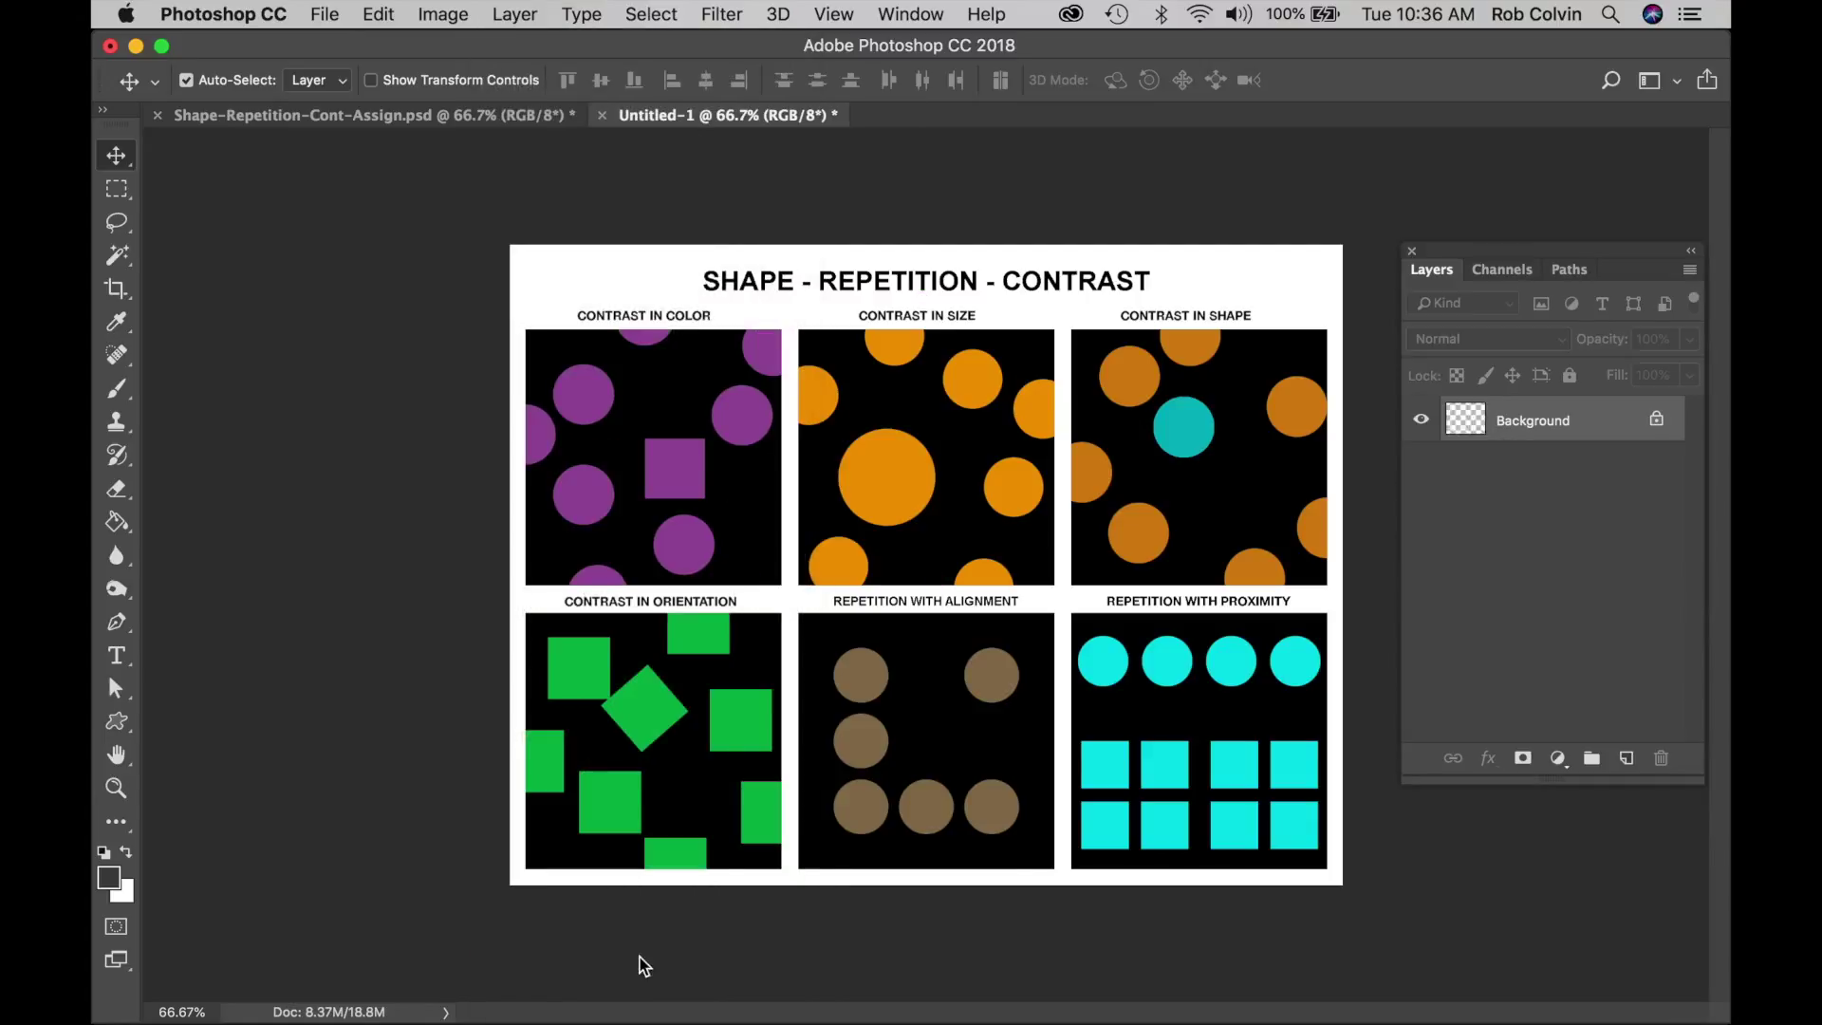
pyautogui.click(326, 15)
pyautogui.click(379, 276)
pyautogui.write('R')
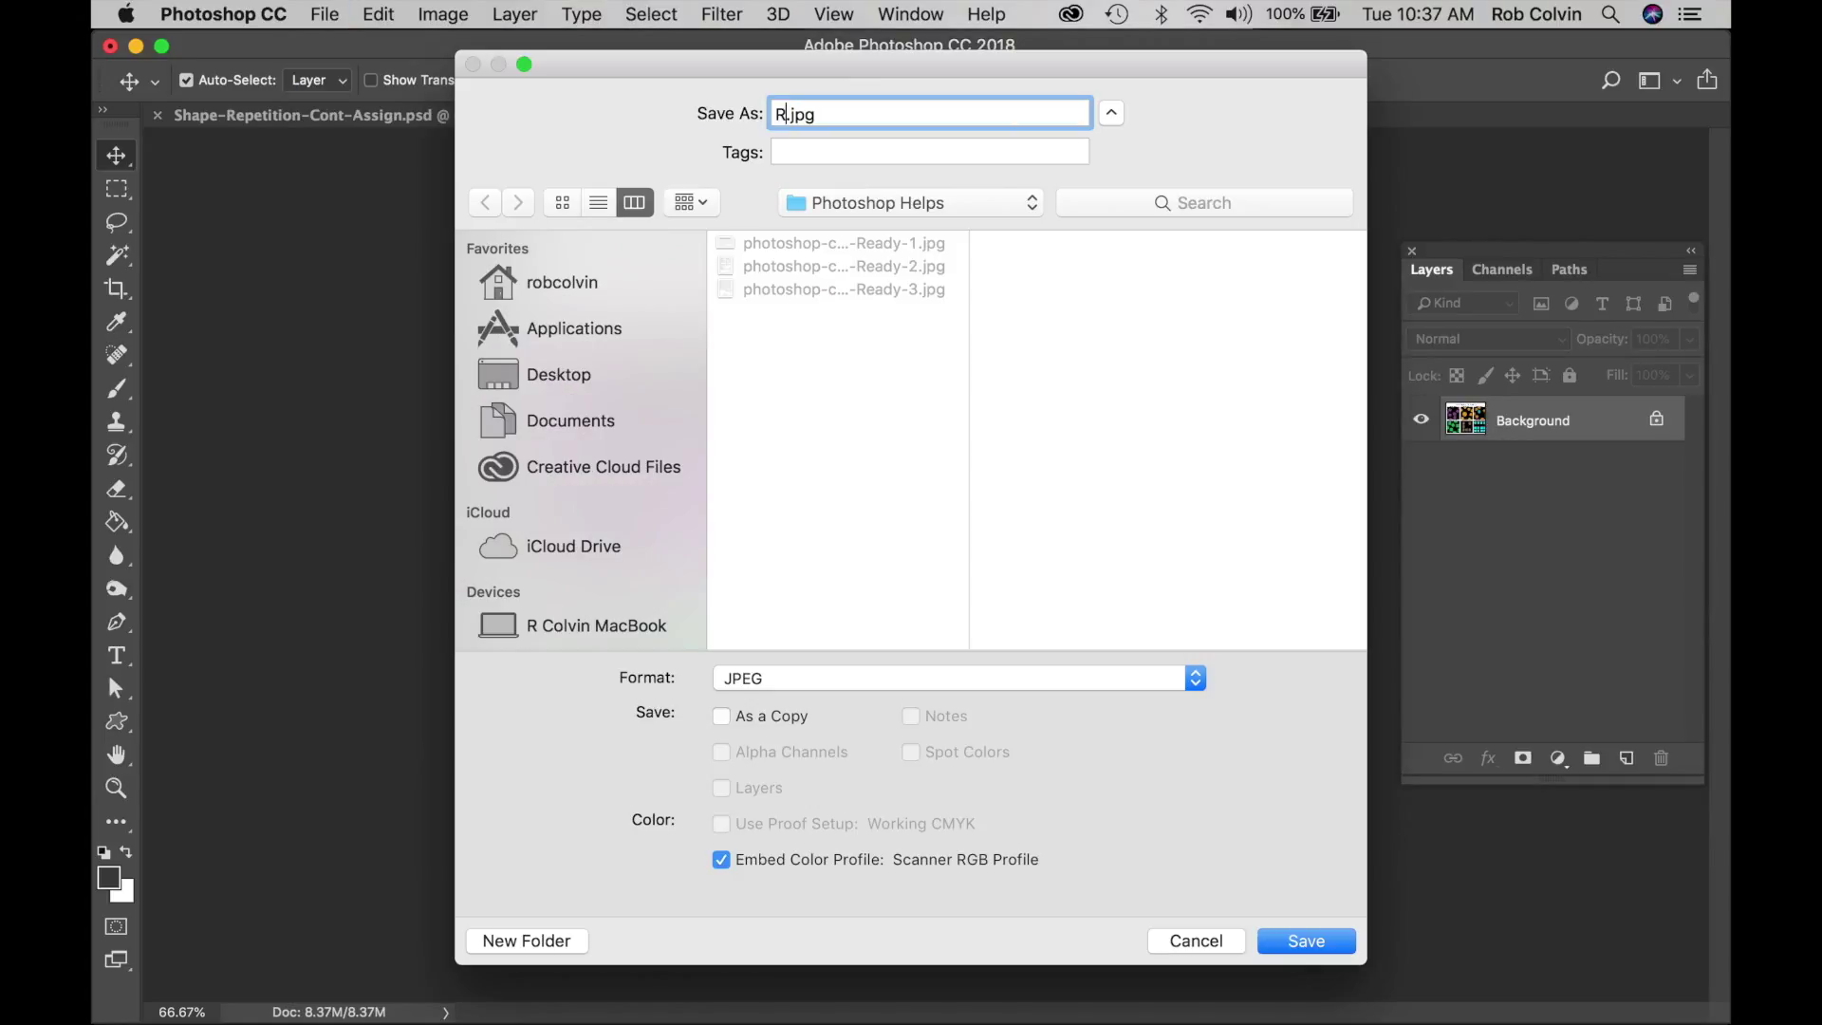
pyautogui.write('Colvin-Contrasts')
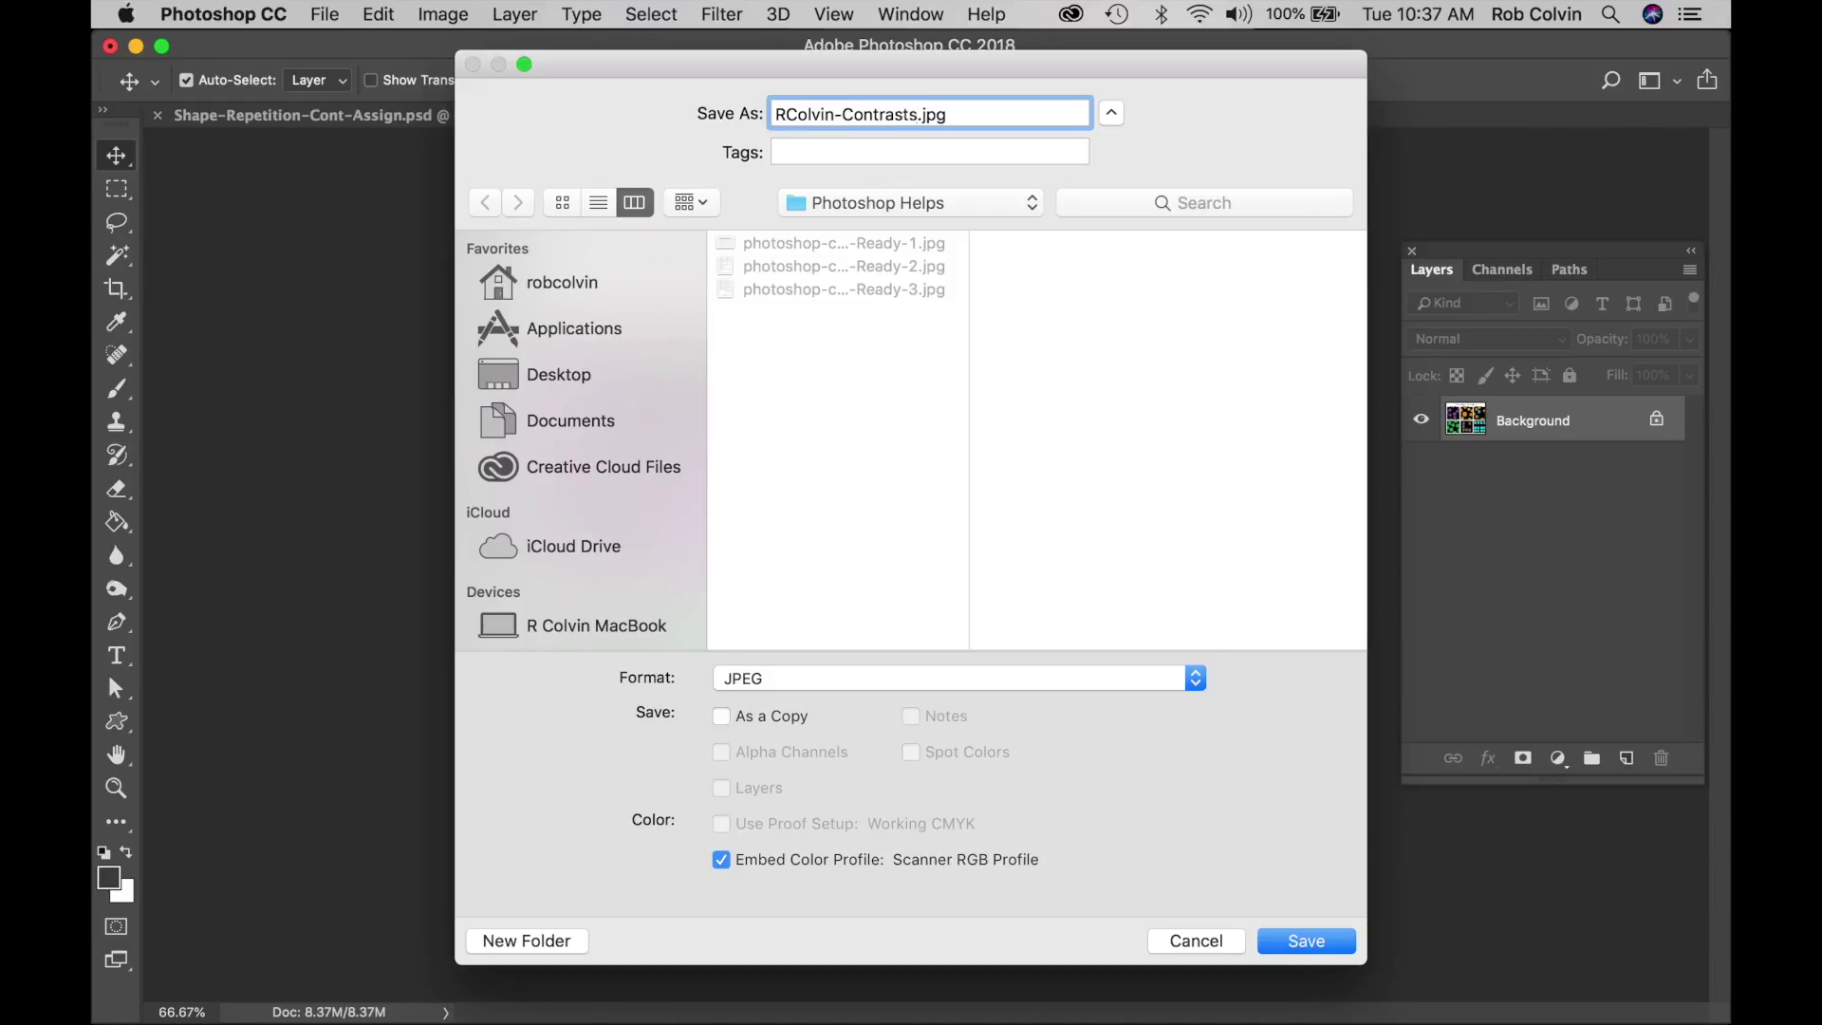